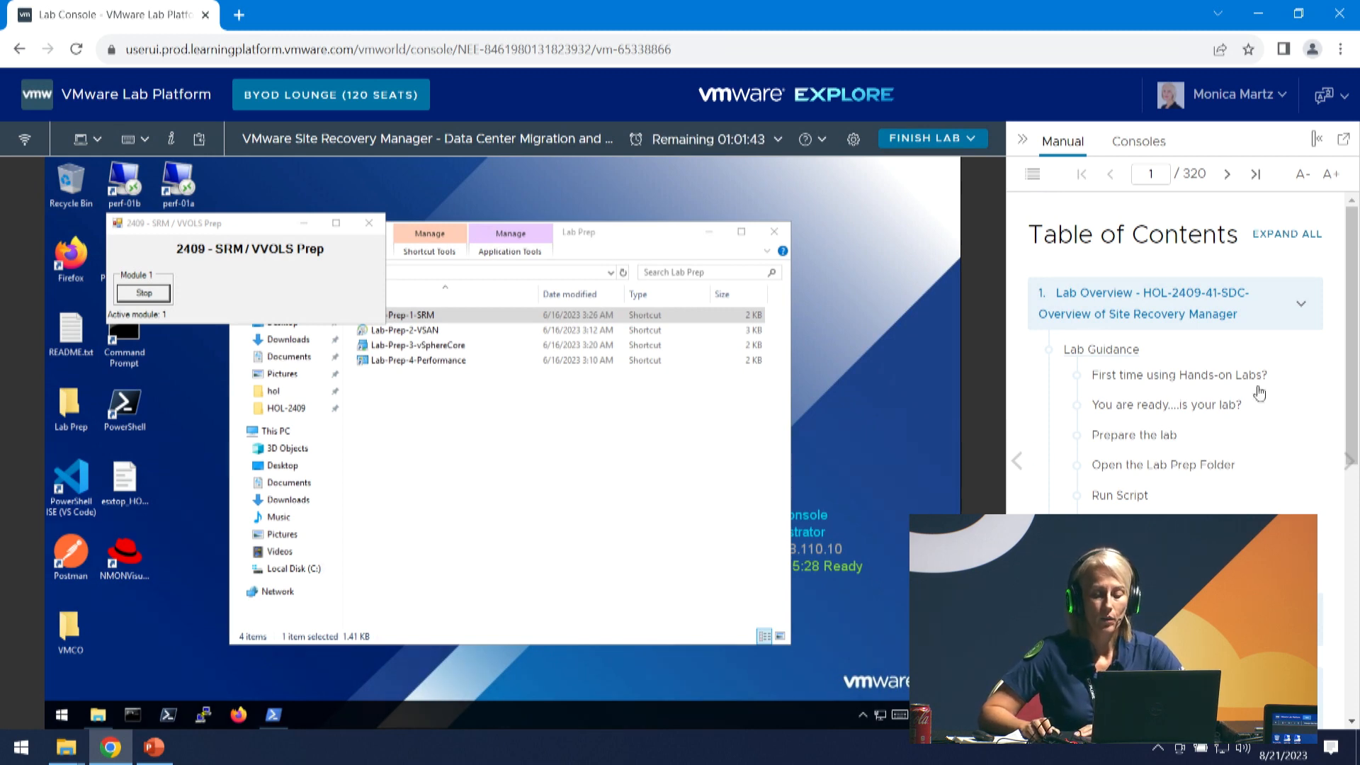
Open Module 3 of the lab manual and go through its overview to the page on opening the Firefox browser.
left_click_drag(1353, 347, 1356, 538)
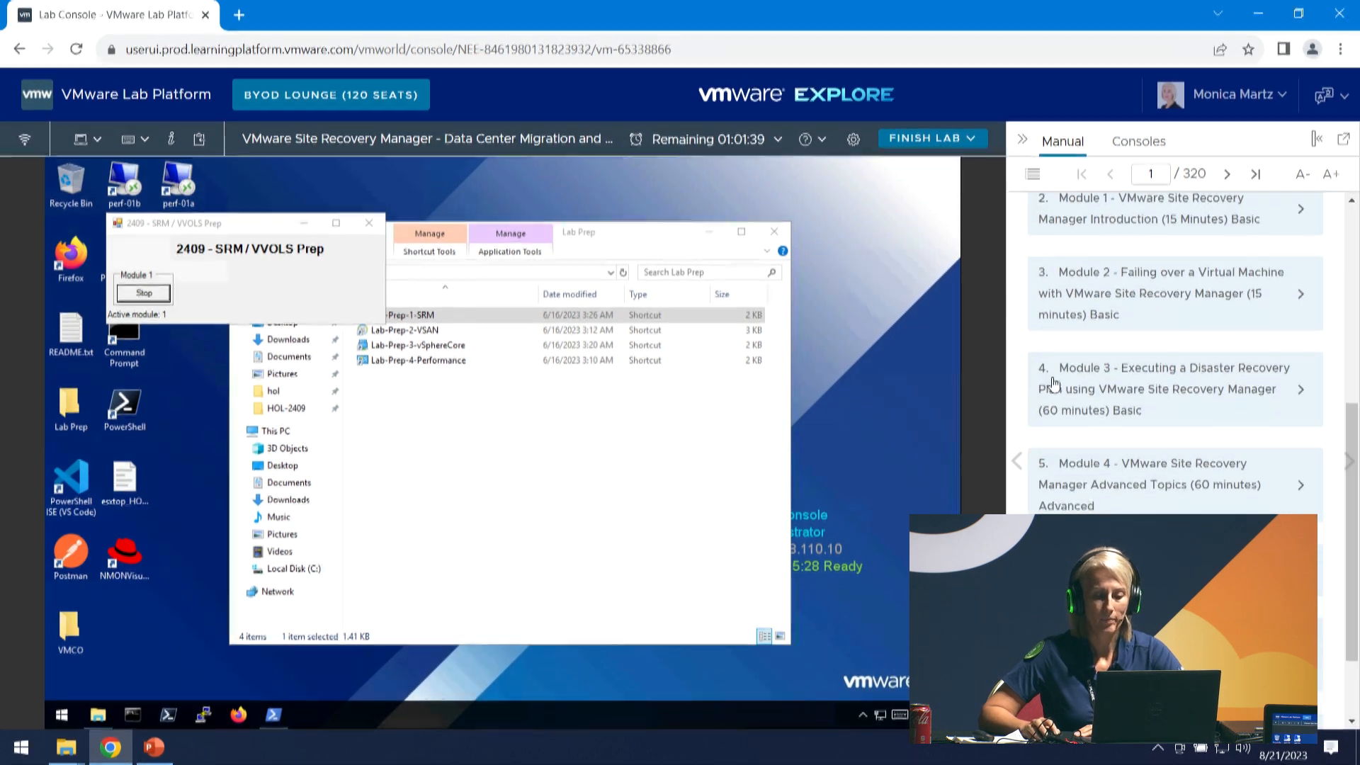
left_click(1089, 379)
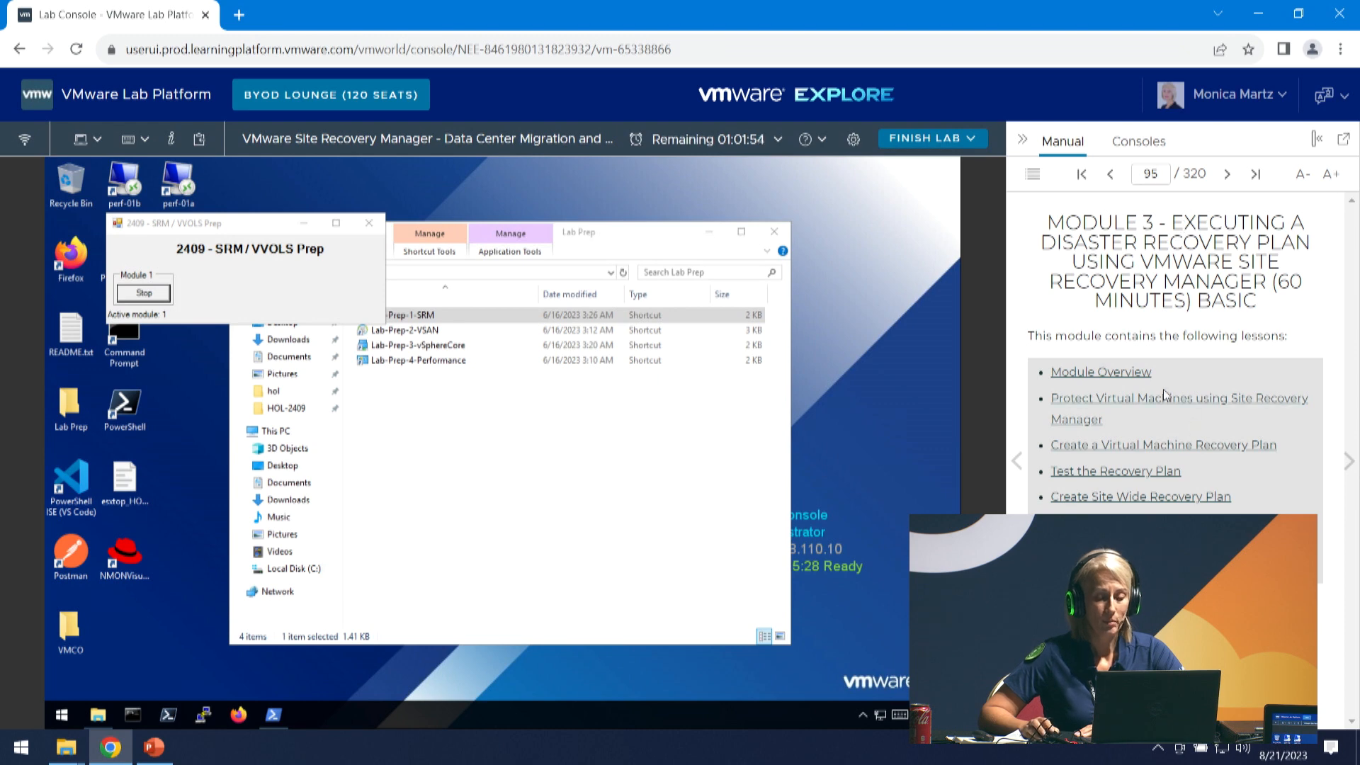
left_click(1108, 380)
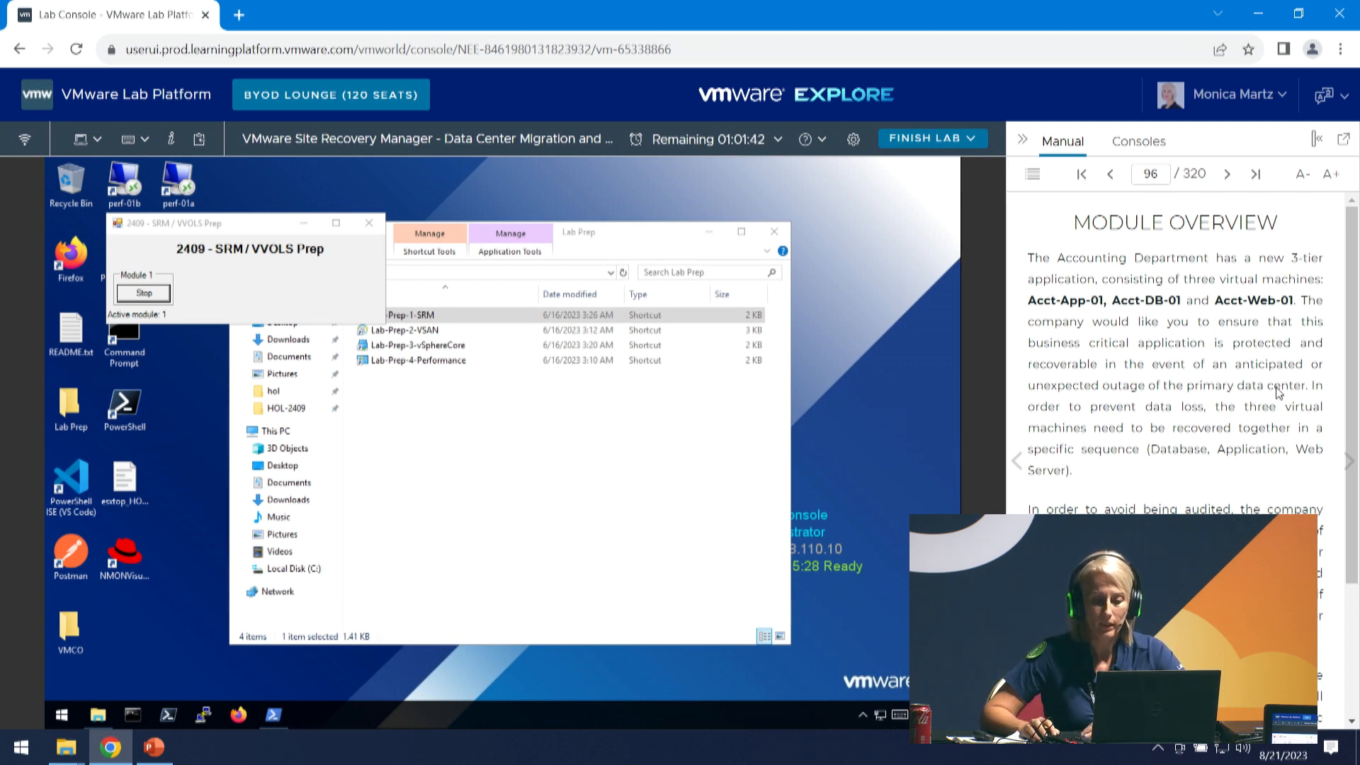
left_click(1350, 464)
left_click(1348, 462)
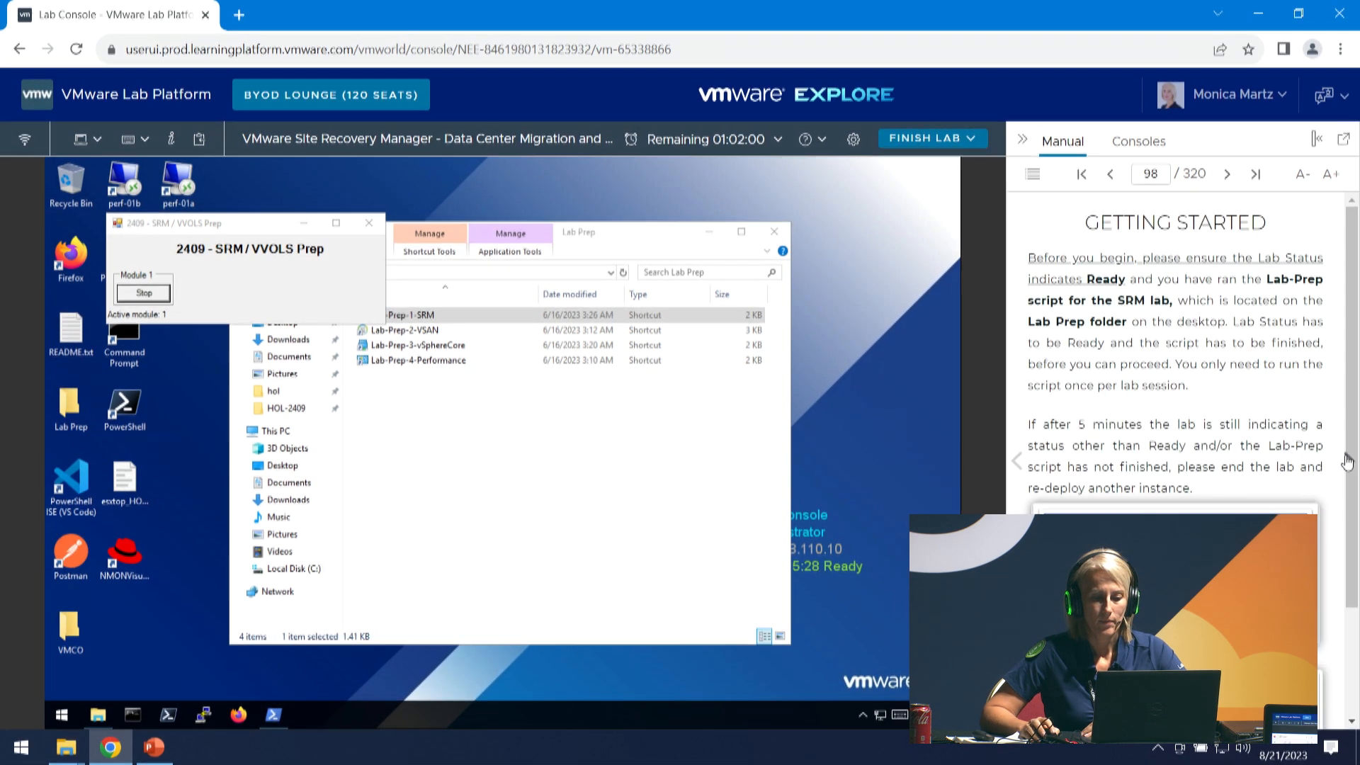
left_click(1345, 461)
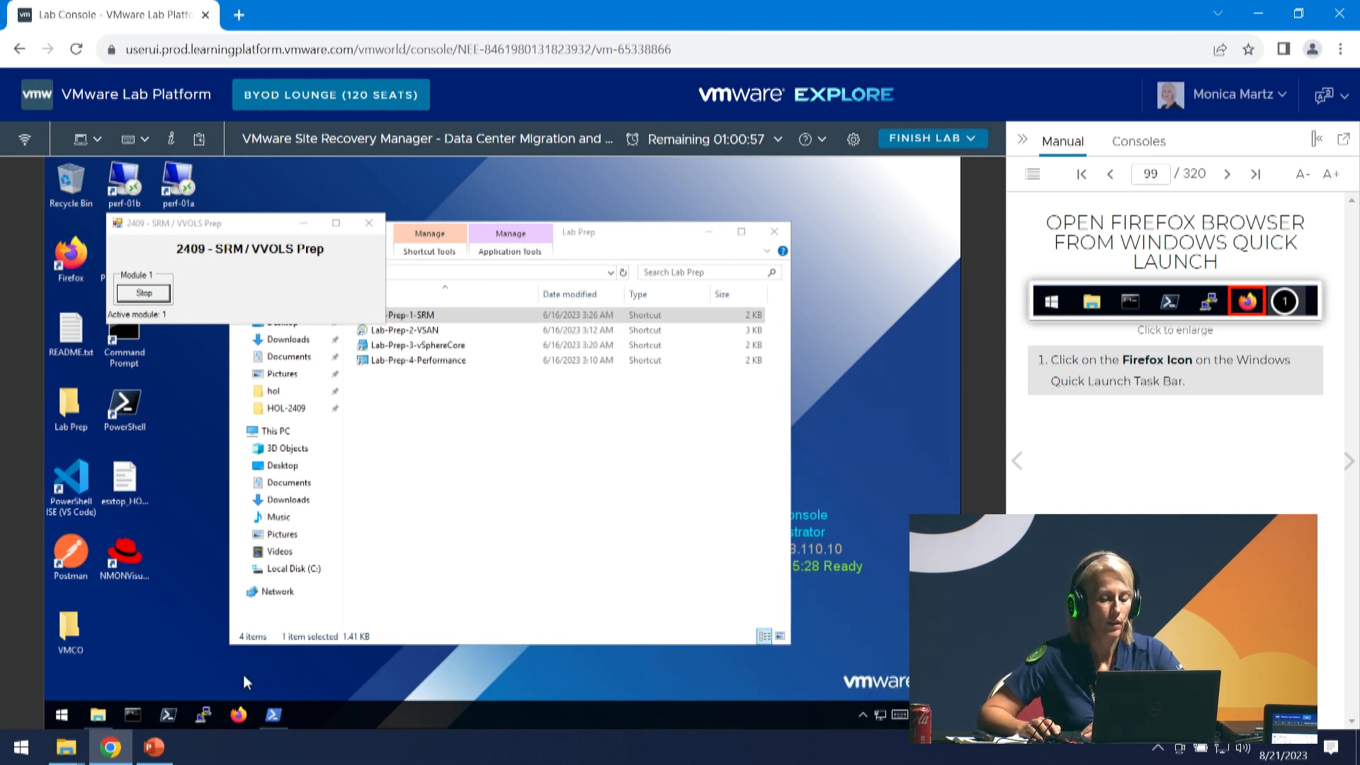
Open Firefox in the lab desktop and log in to the Region A vcsa-01a Web Client with the saved administrator user name and password.
left_click(241, 711)
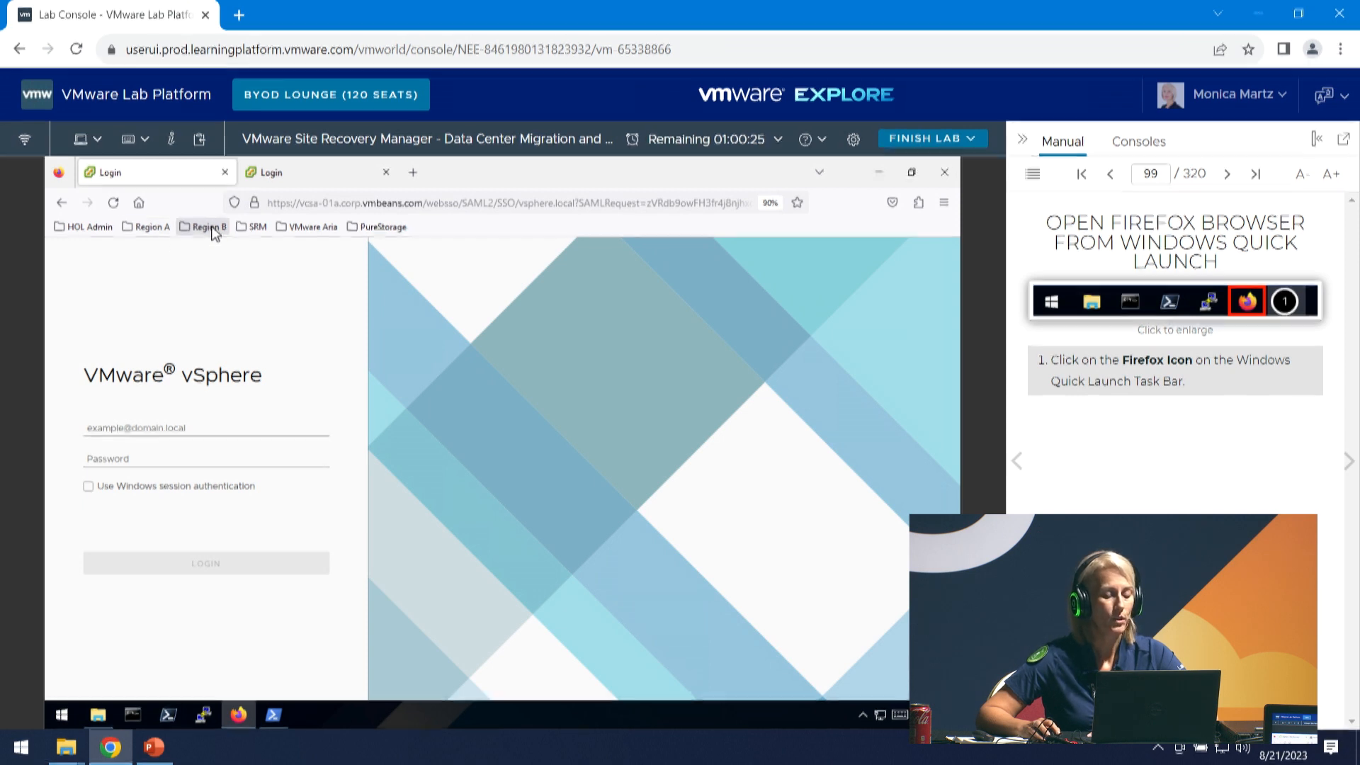
left_click(147, 228)
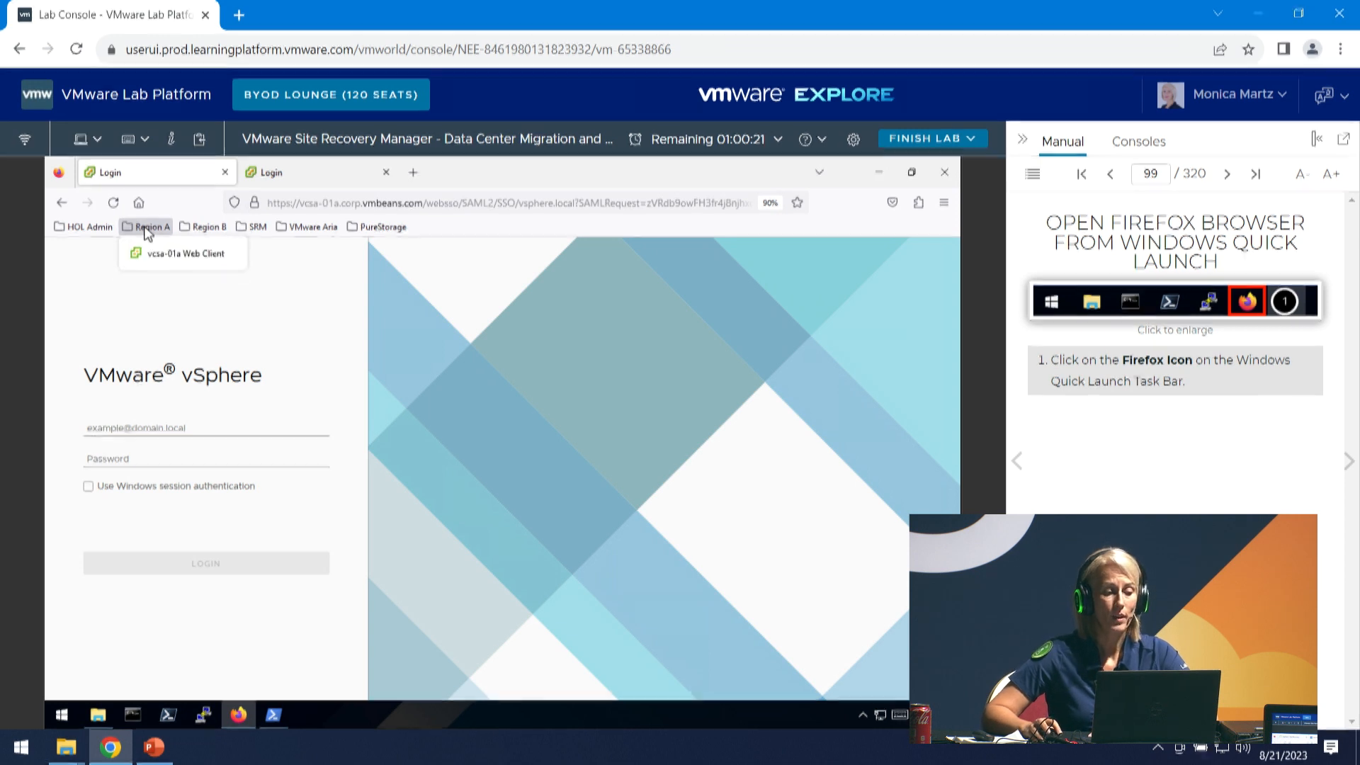
left_click(157, 265)
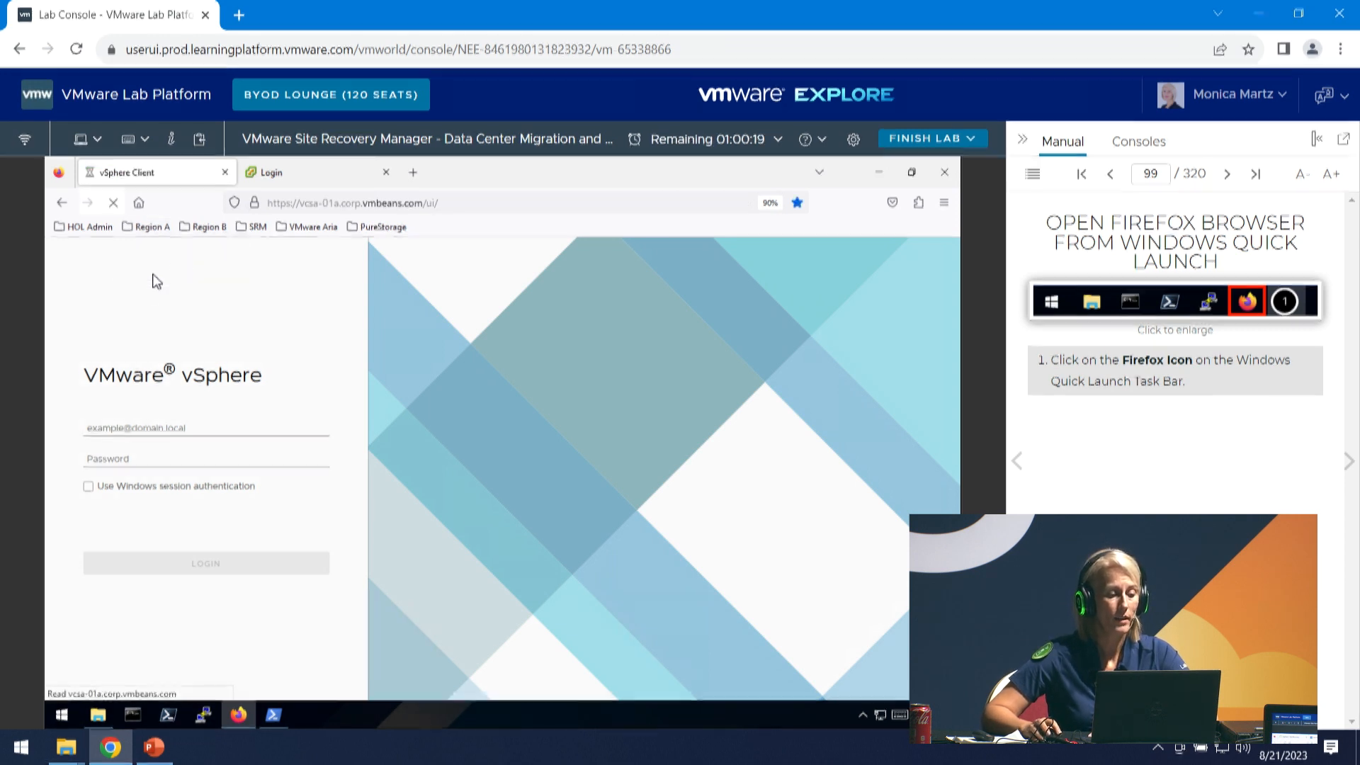
left_click(134, 429)
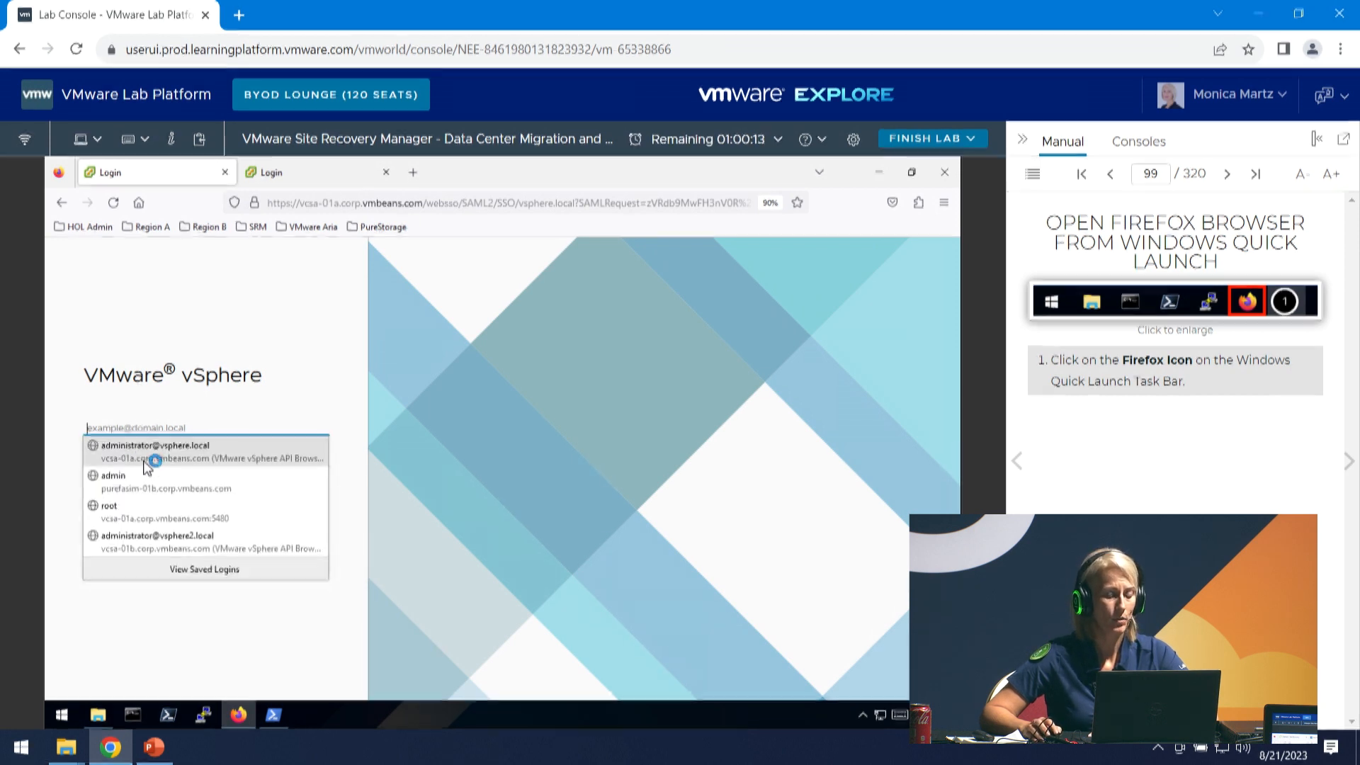
left_click(186, 452)
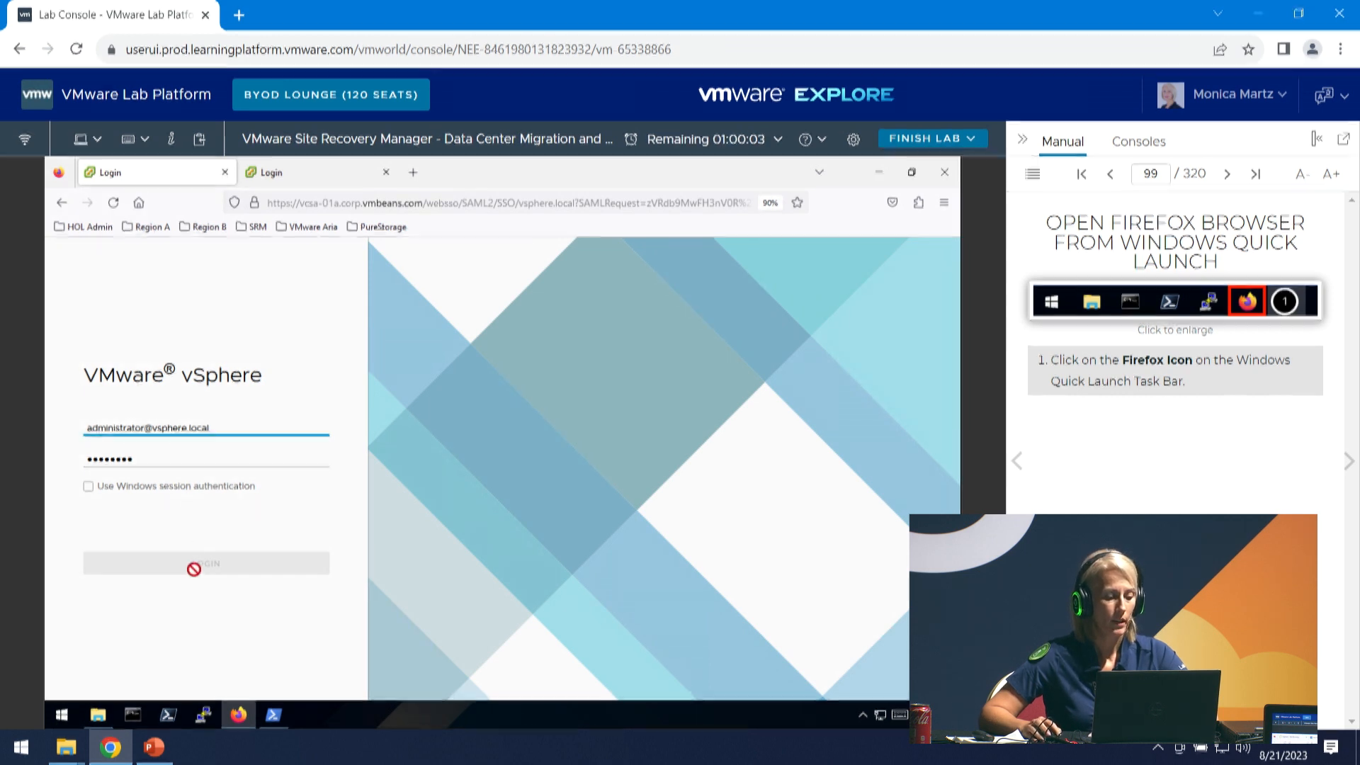
left_click(227, 557)
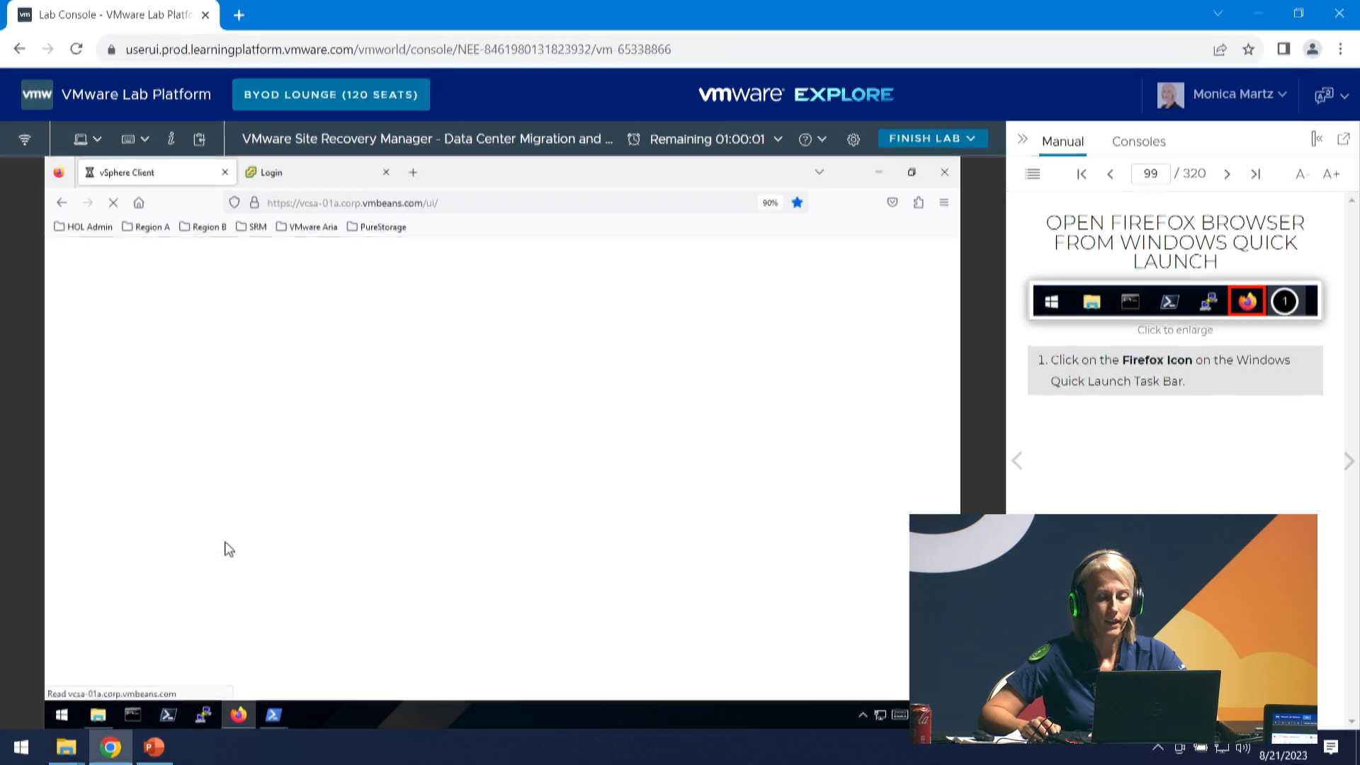
Advance the lab manual to Launch Site Recovery and open the Site Recovery application from the vSphere Client.
left_click(1349, 462)
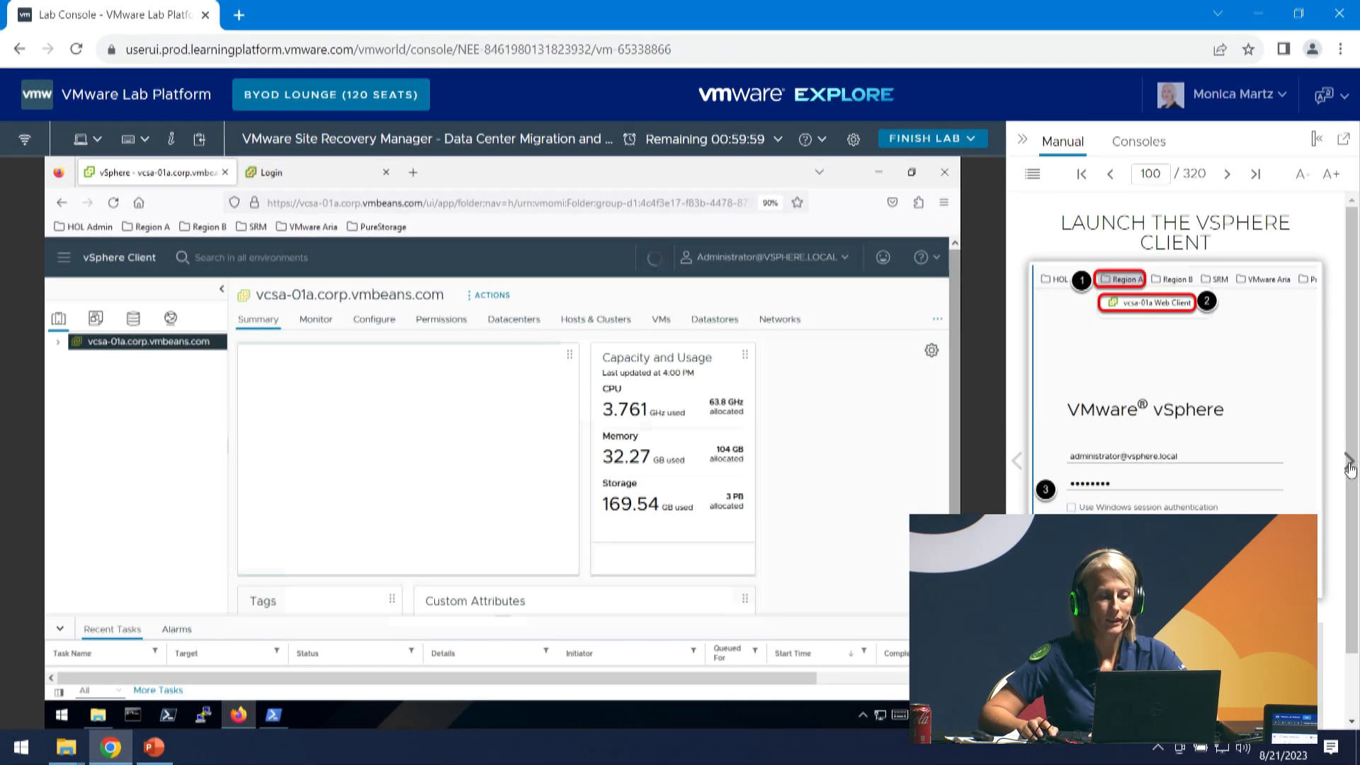
left_click(1350, 464)
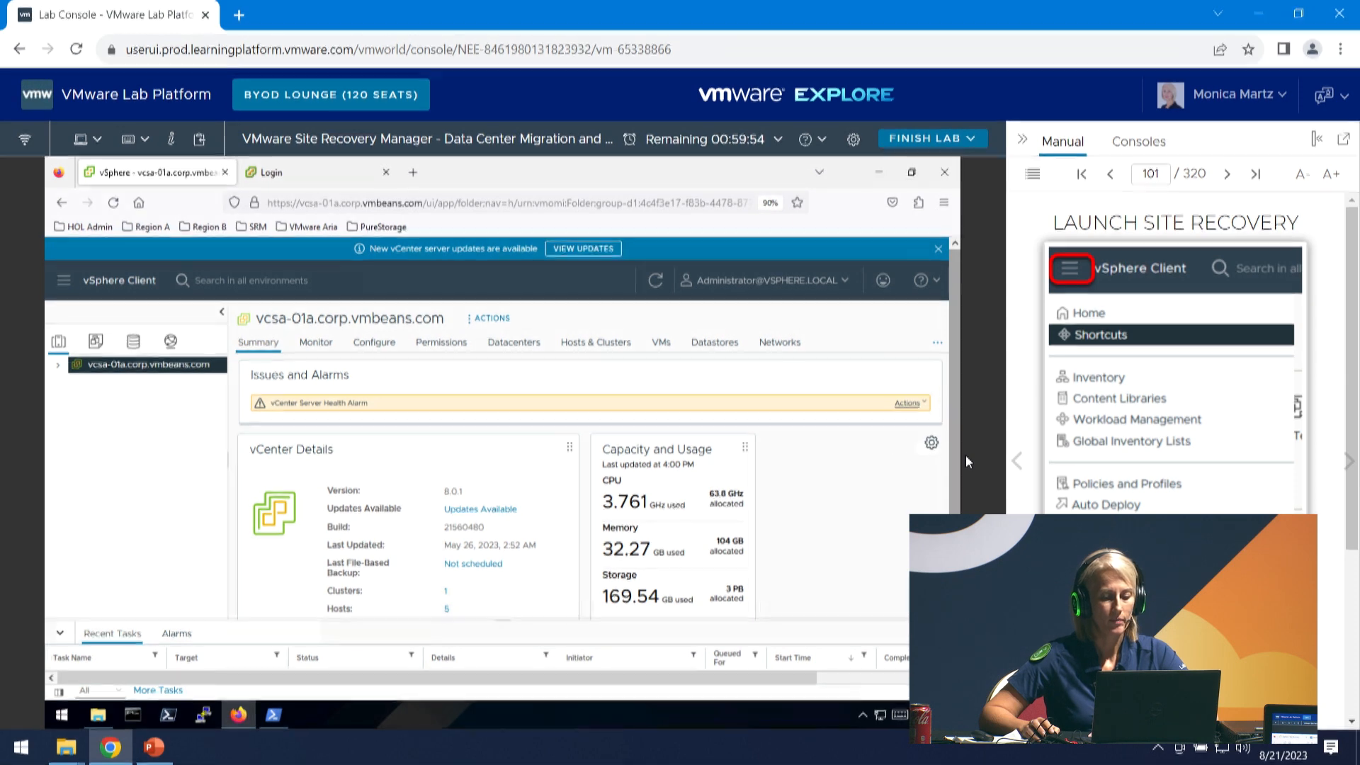
left_click(64, 280)
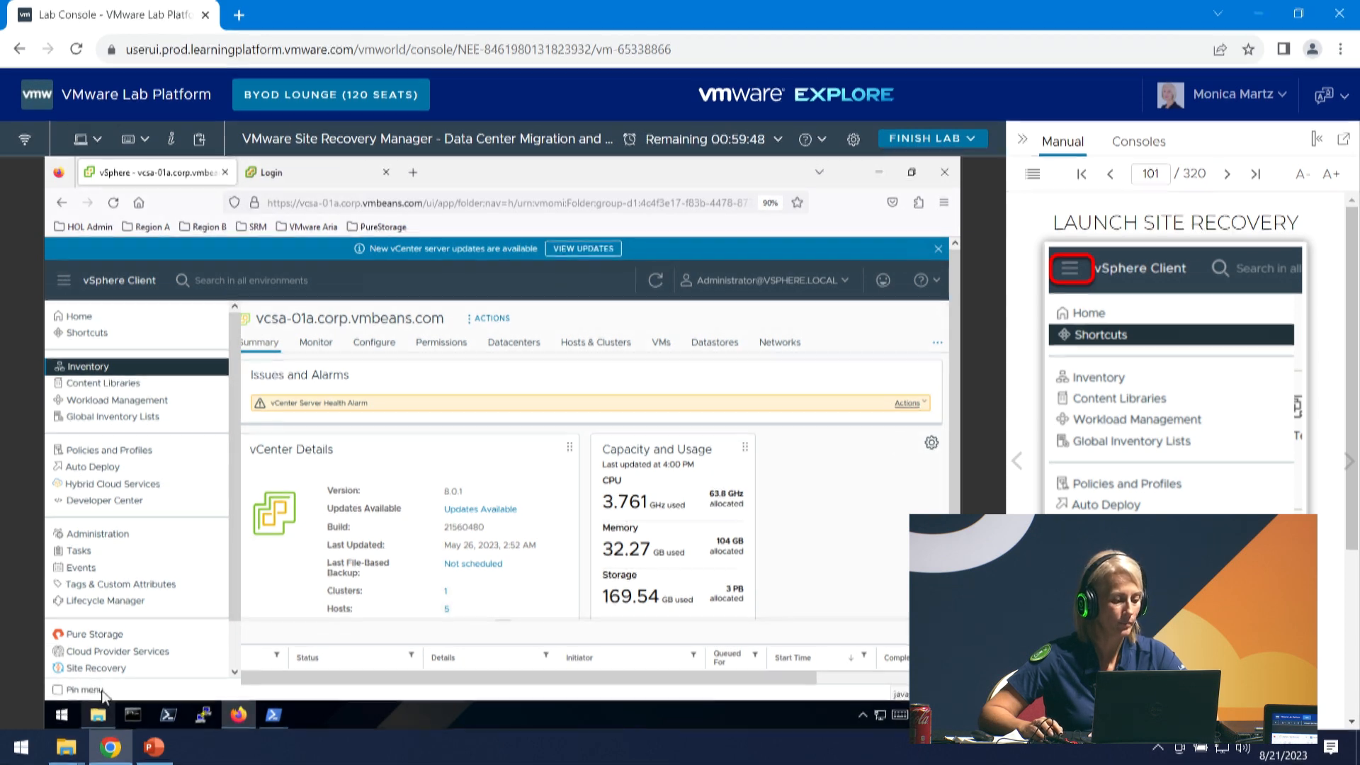
left_click(122, 672)
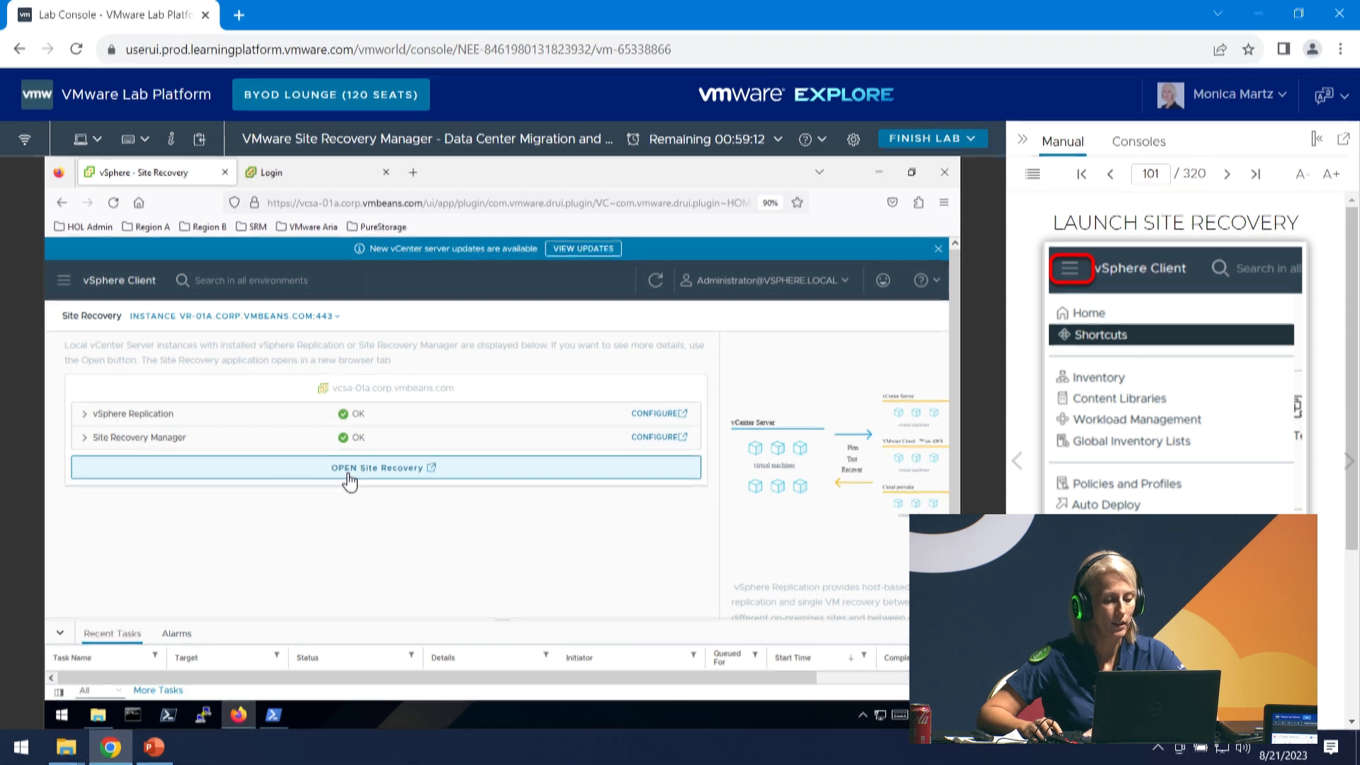
left_click(349, 481)
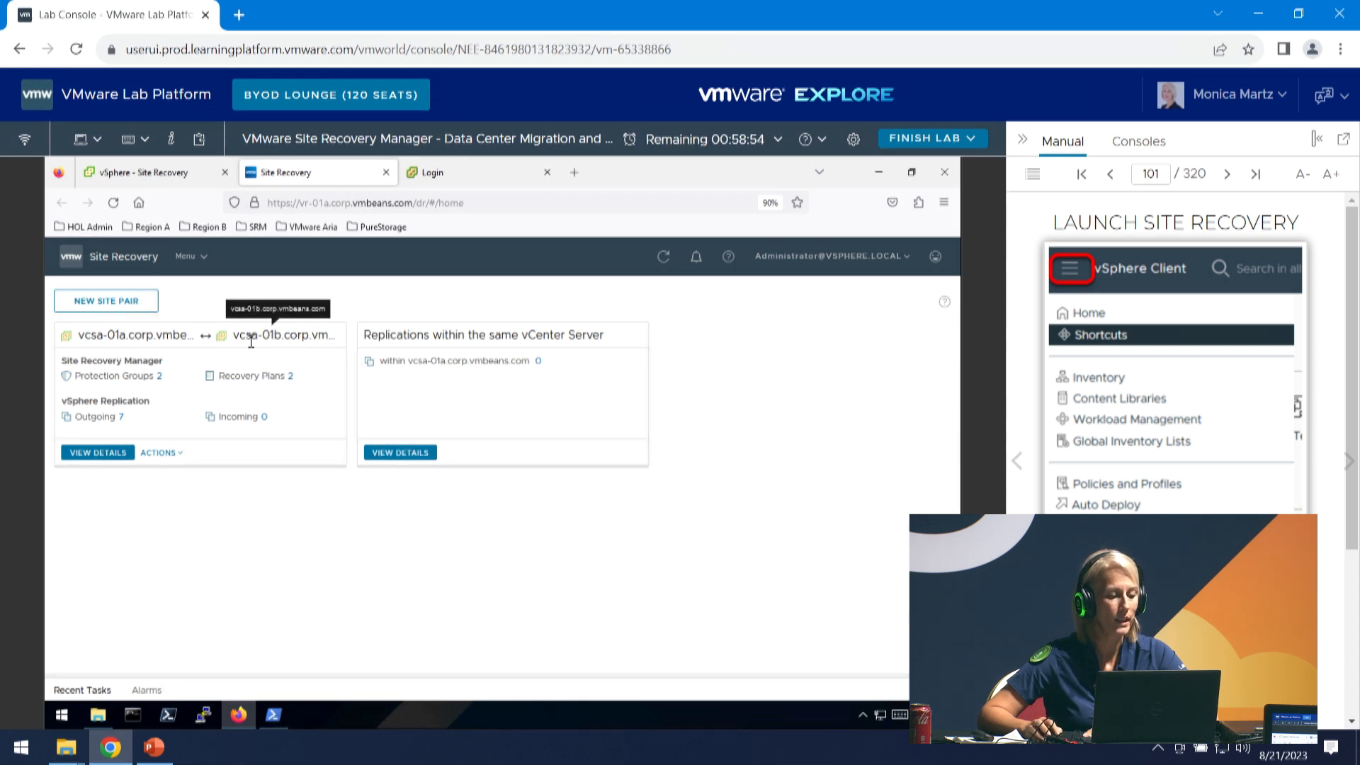
View the details of the vcsa-01a and vcsa-01b site pair, logging in to vcsa-01b with its saved administrator user name and password.
left_click(112, 454)
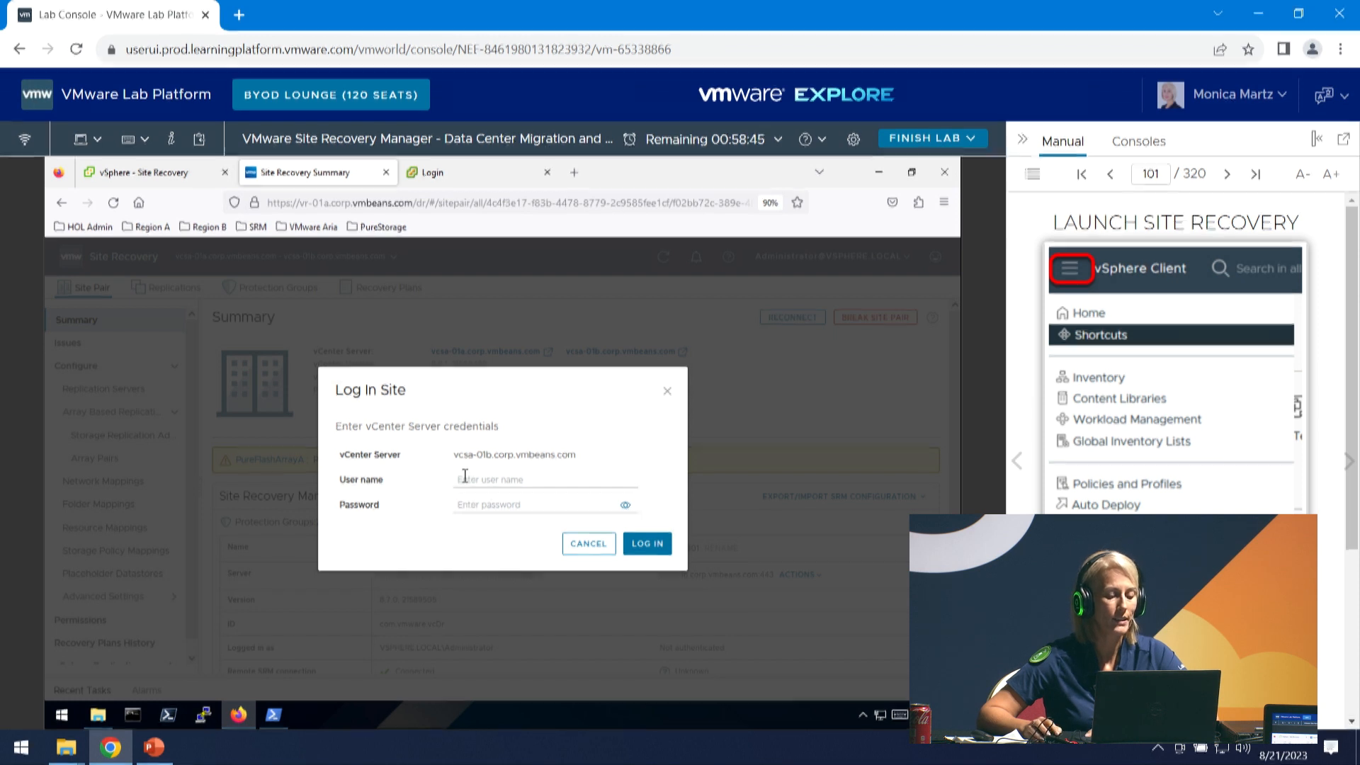
left_click(504, 479)
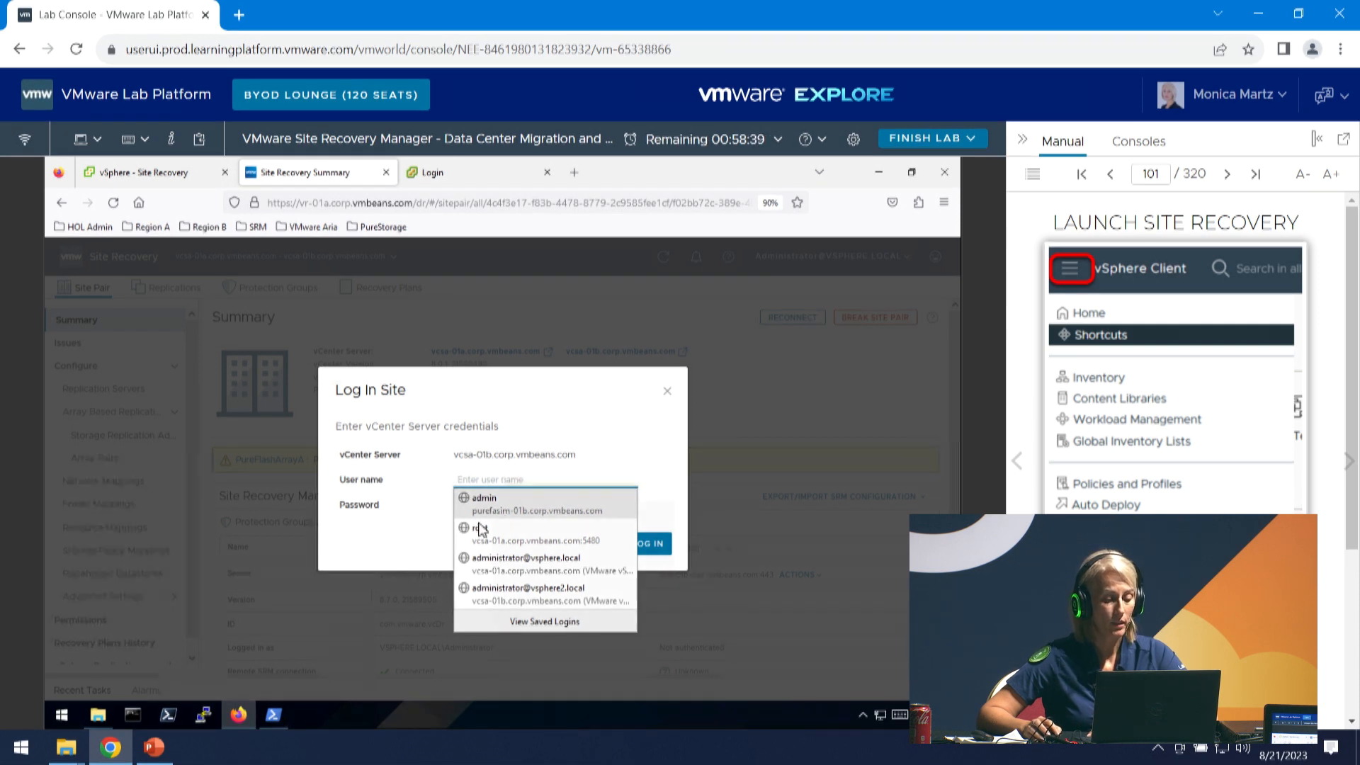
left_click(540, 594)
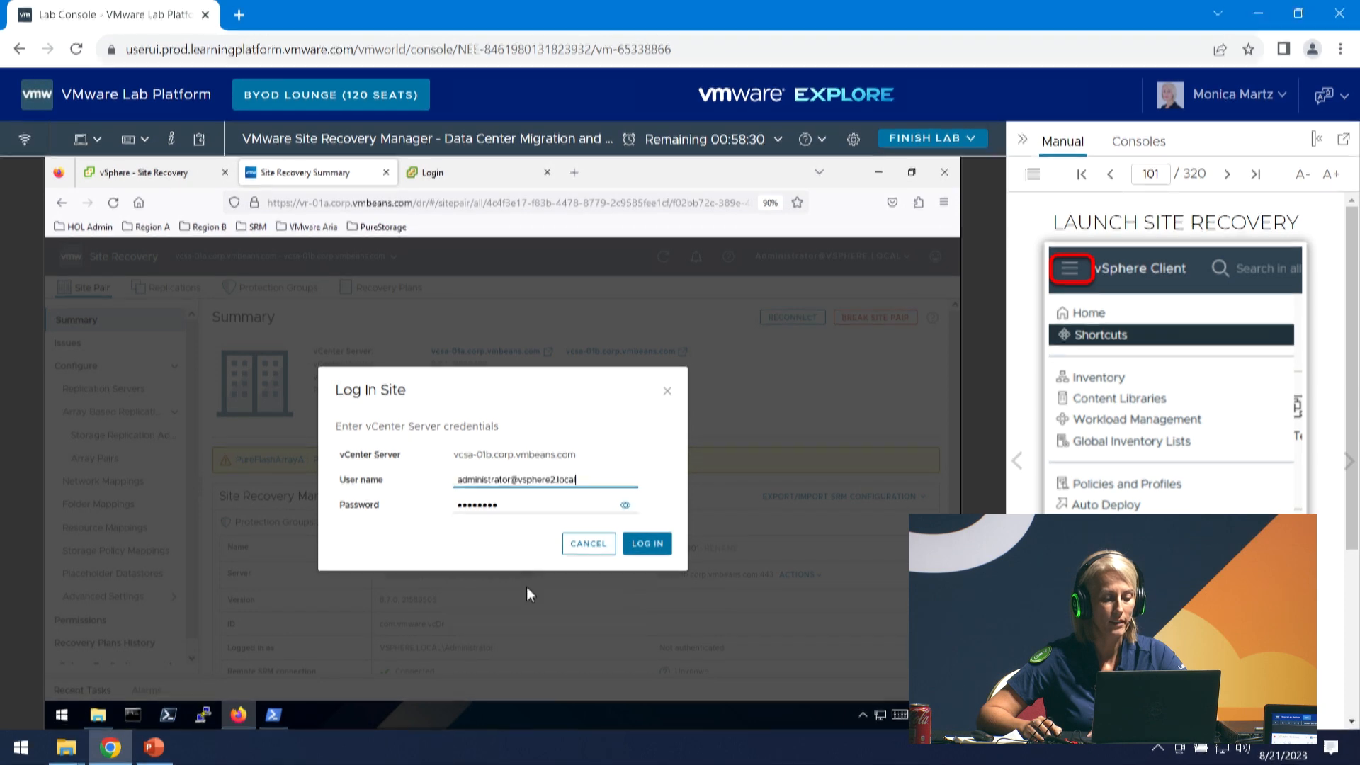
left_click(653, 553)
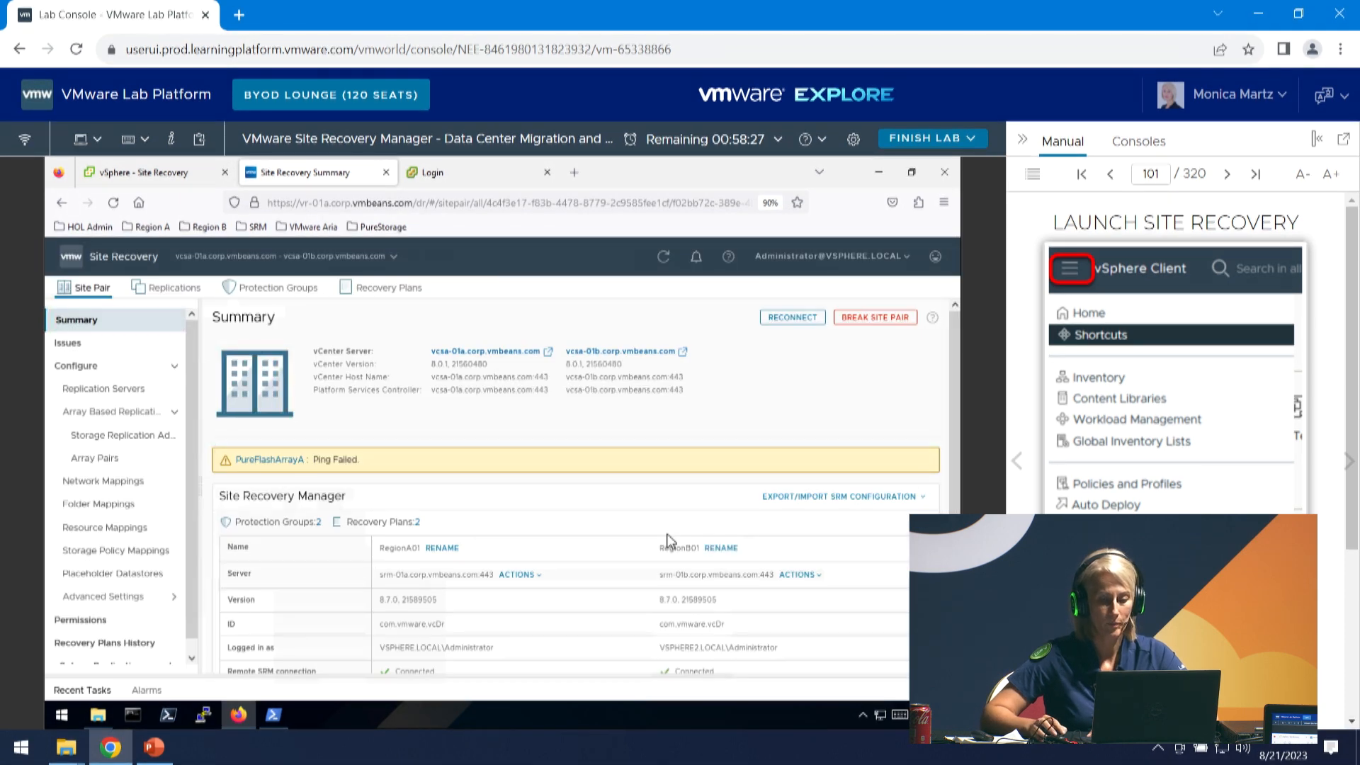
Advance the lab manual to the Navigate to Protection Groups page.
left_click(1349, 464)
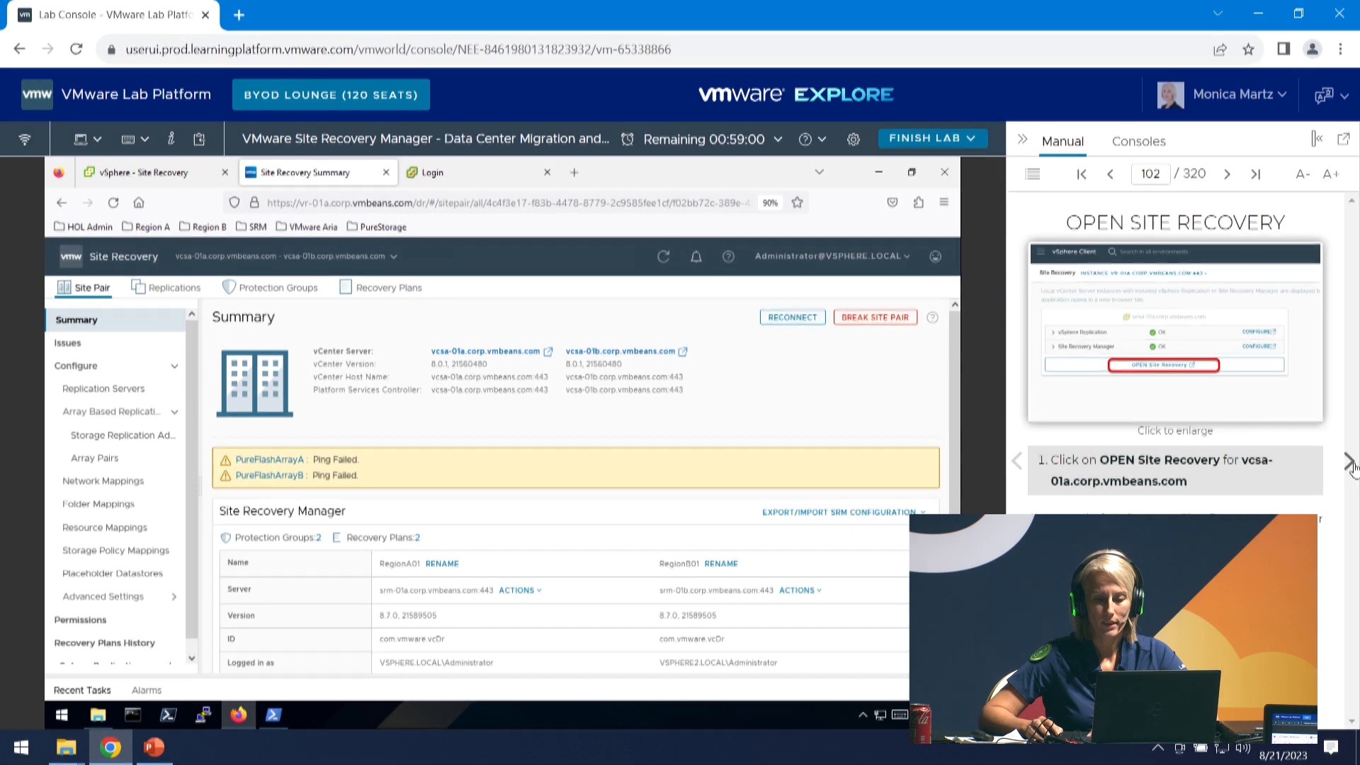
left_click(1349, 464)
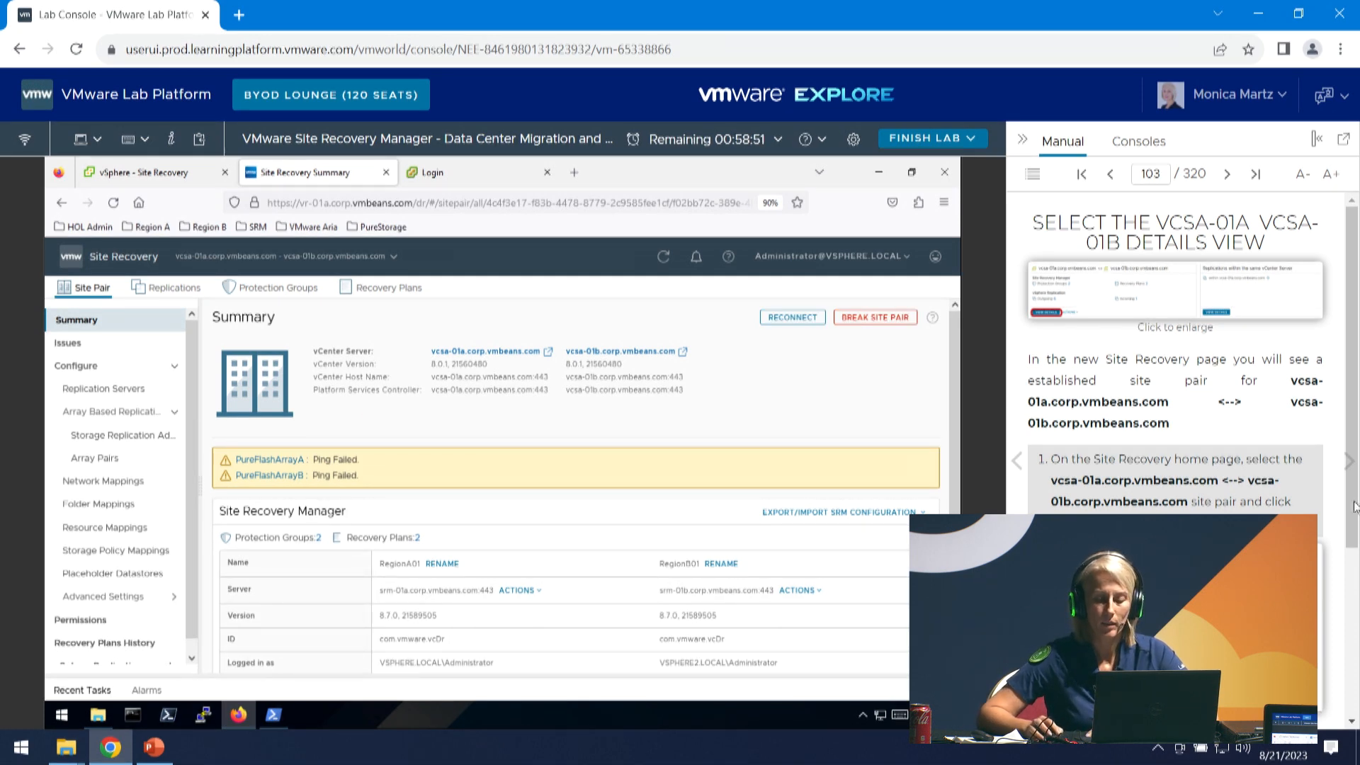
left_click(1349, 464)
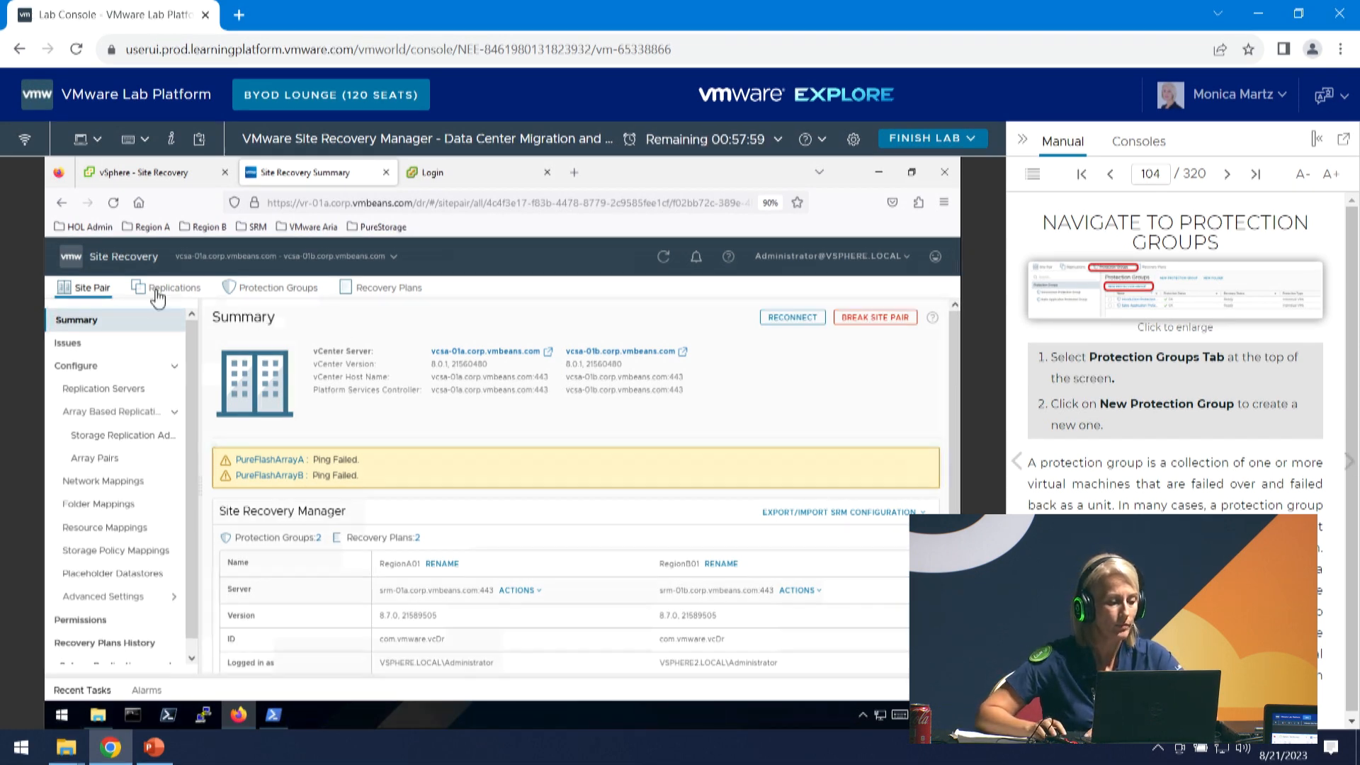
Start a new protection group for the site pair and name it Accounting PG.
left_click(252, 298)
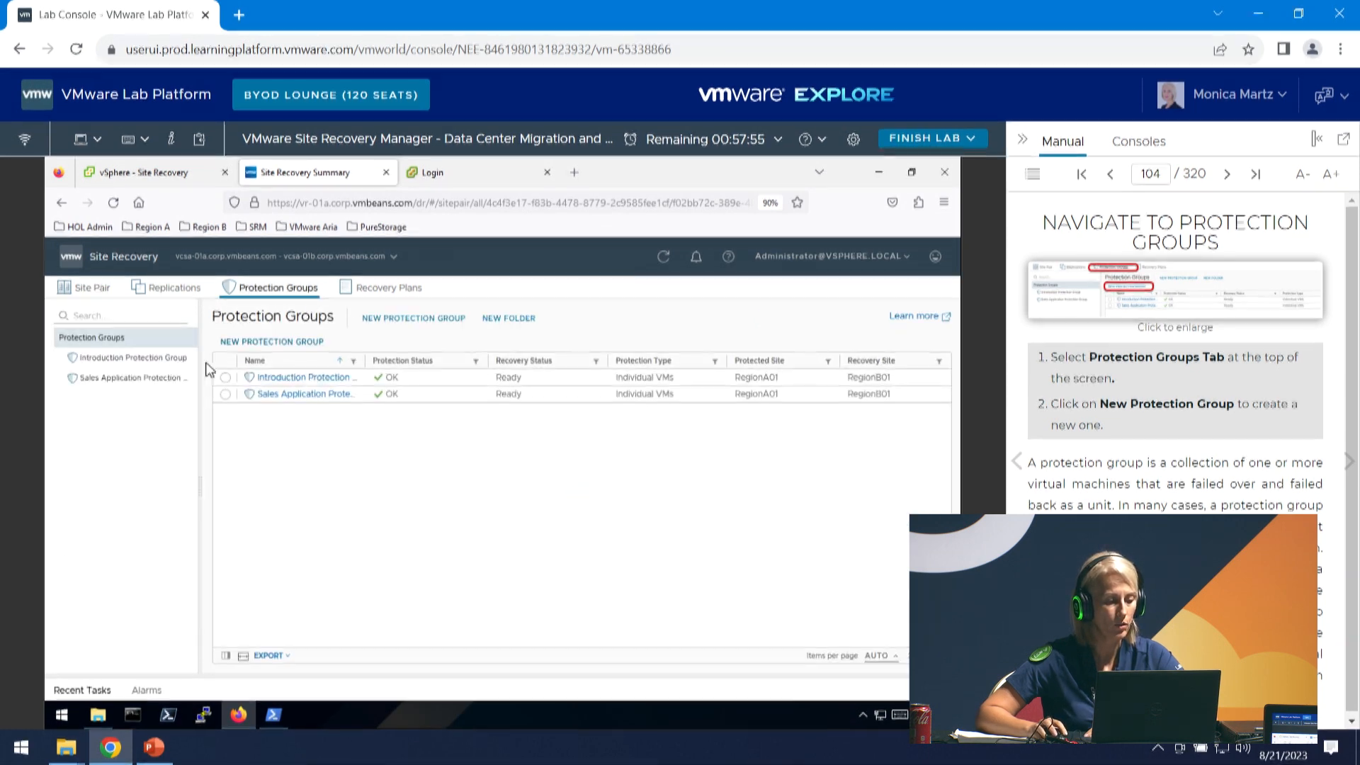
left_click(381, 322)
left_click(527, 327)
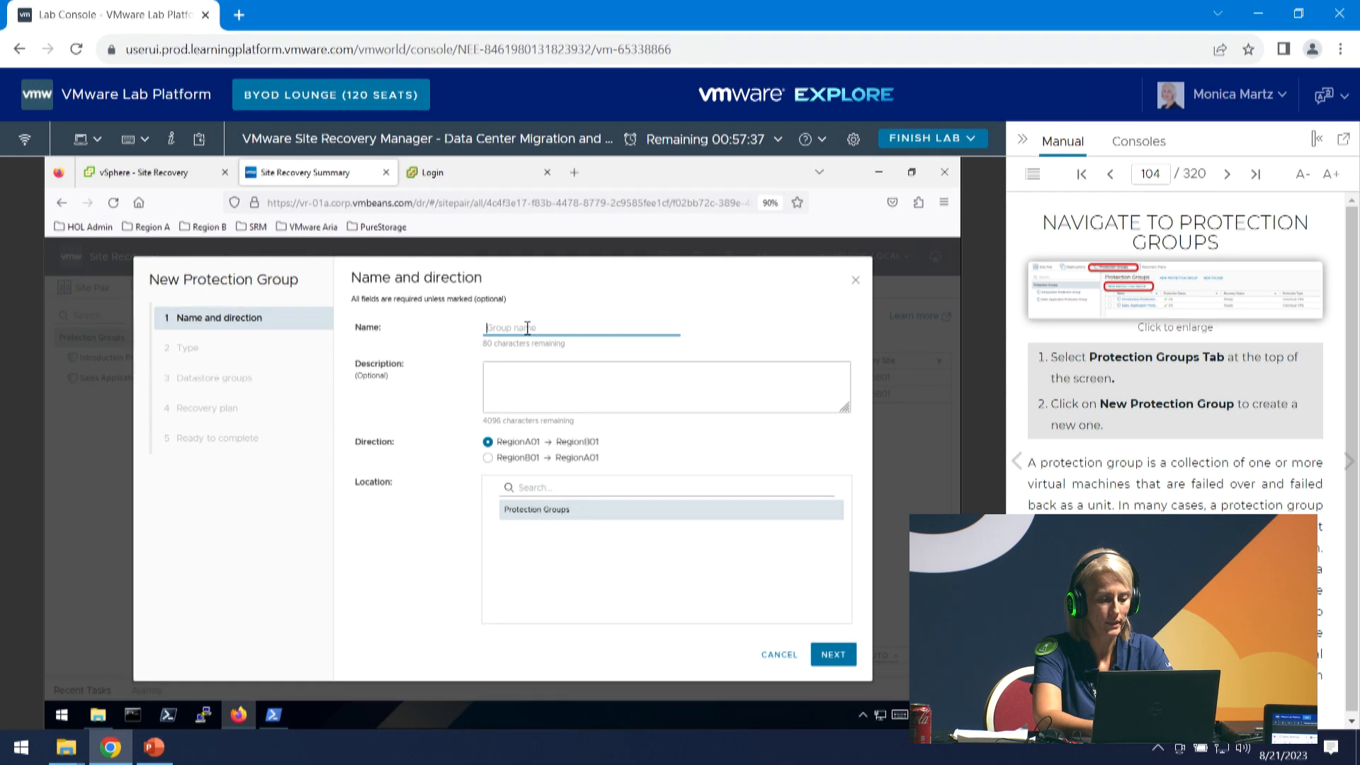
type("Av")
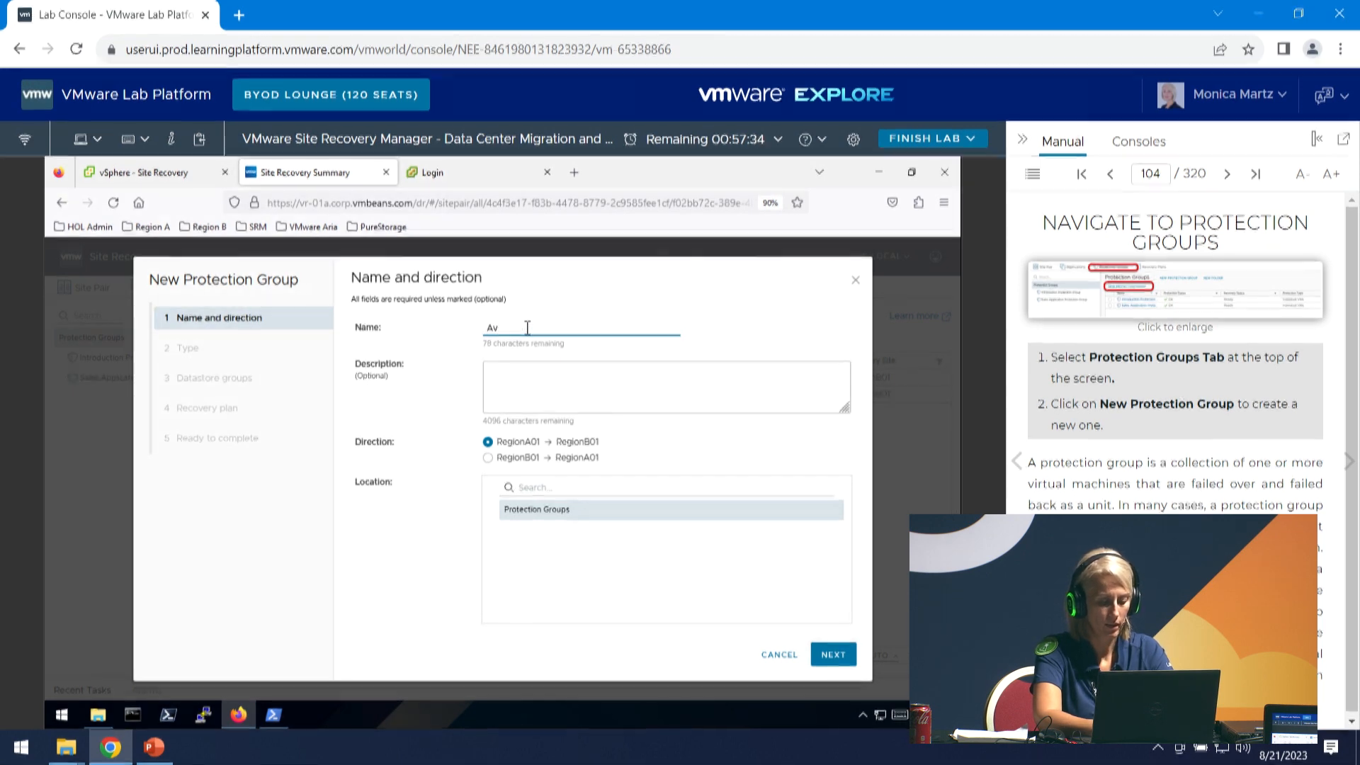
key("BackSpace")
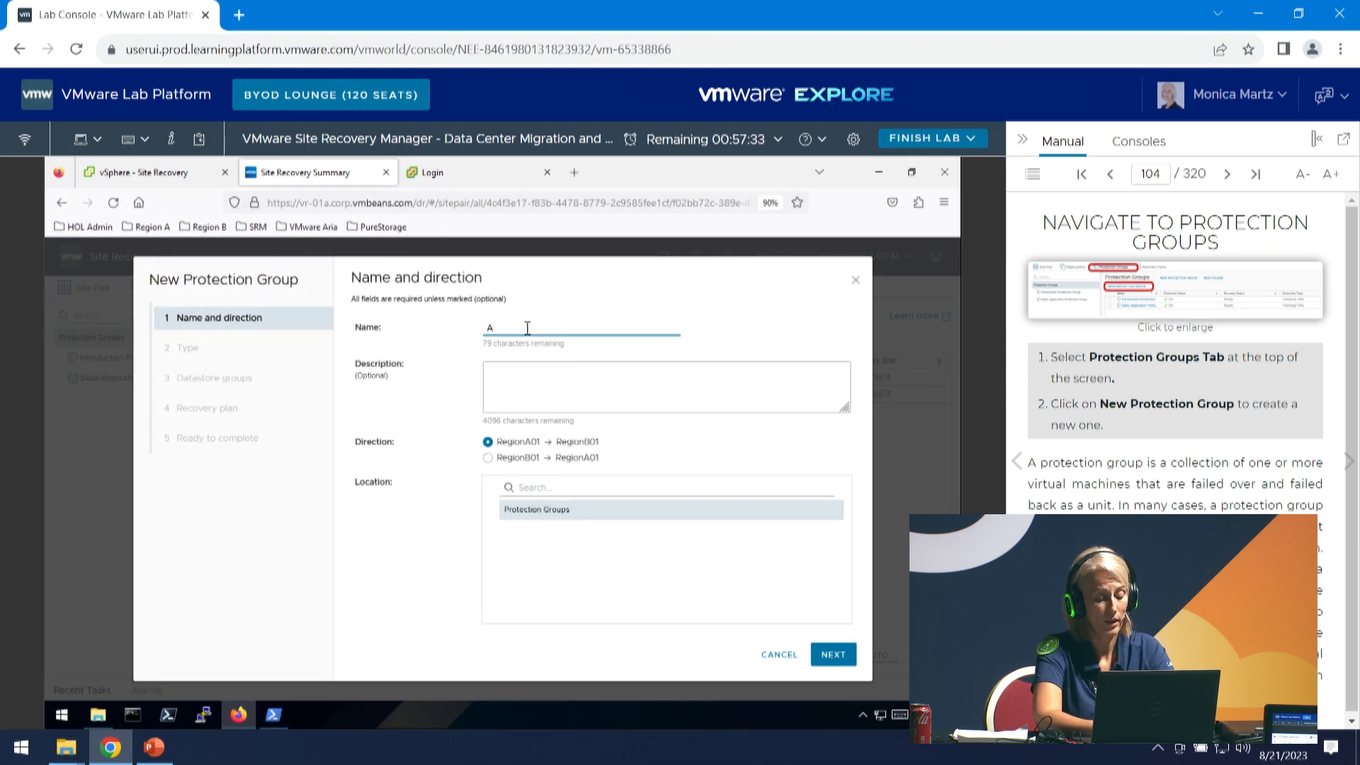
type("ccounting PG")
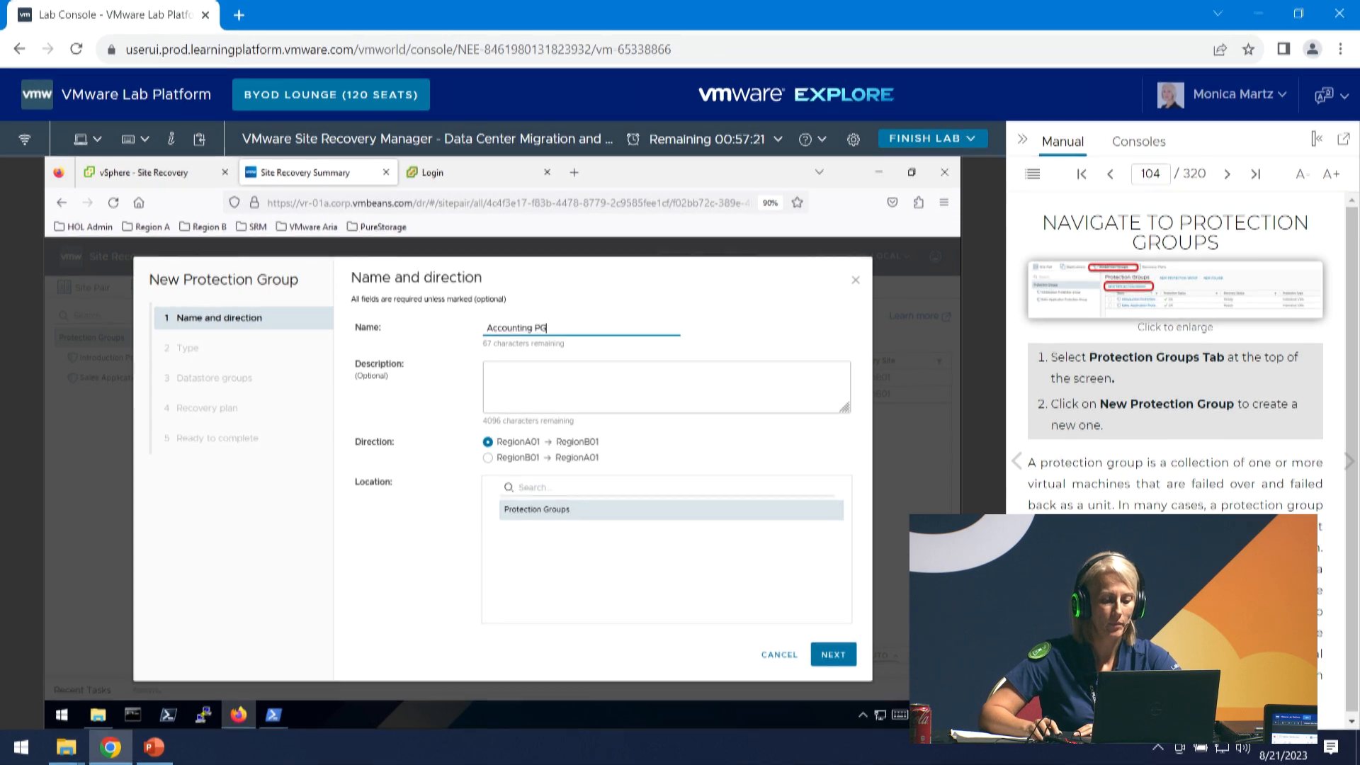
left_click(833, 657)
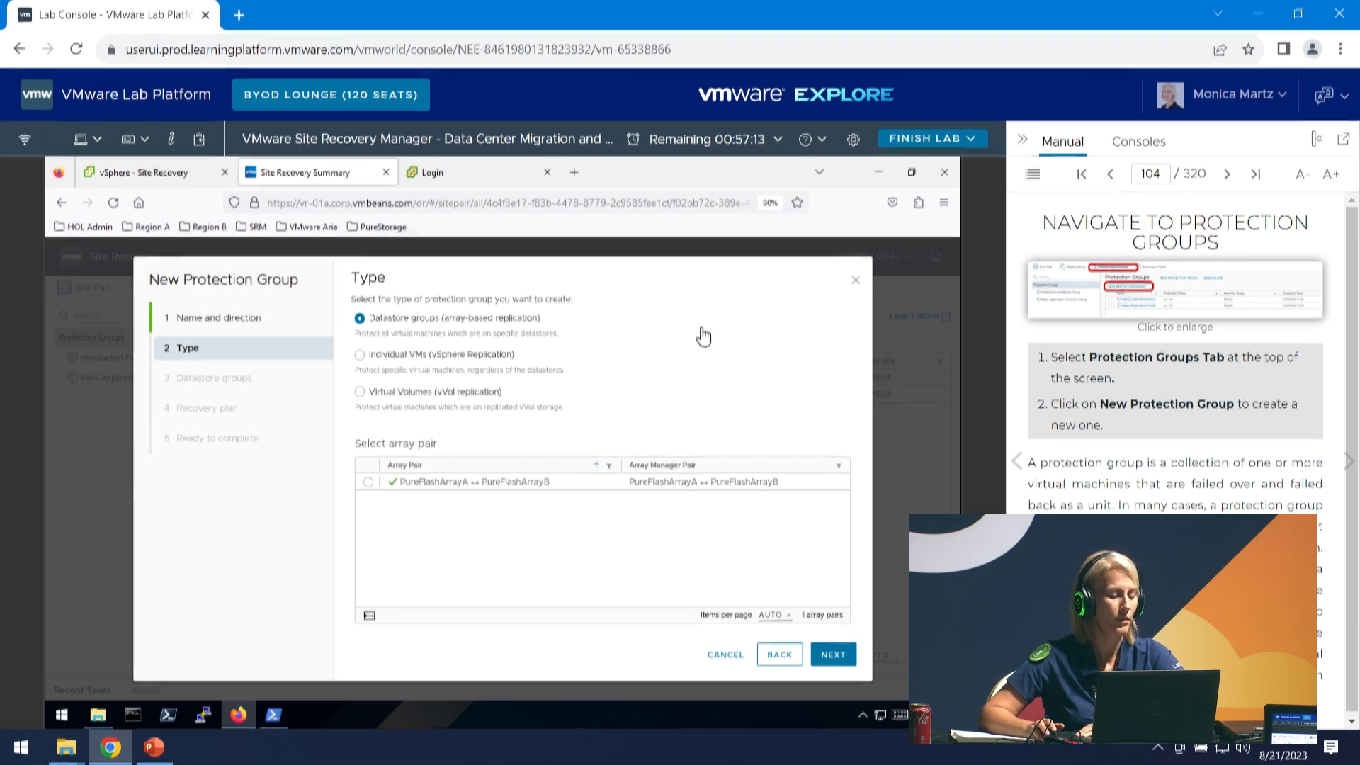
Set the protection group type to Individual VMs (vSphere Replication) and advance the lab manual to Select Group Members.
left_click(359, 359)
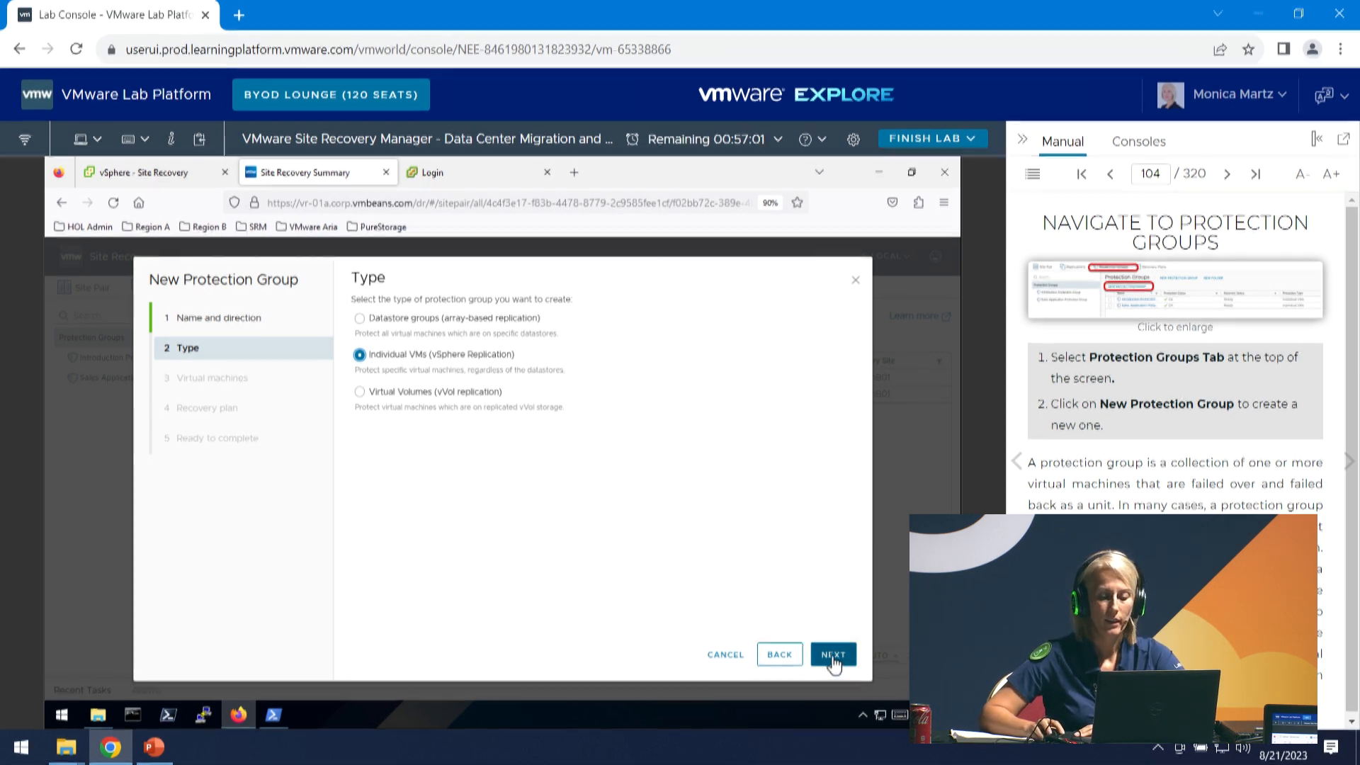
left_click(1349, 462)
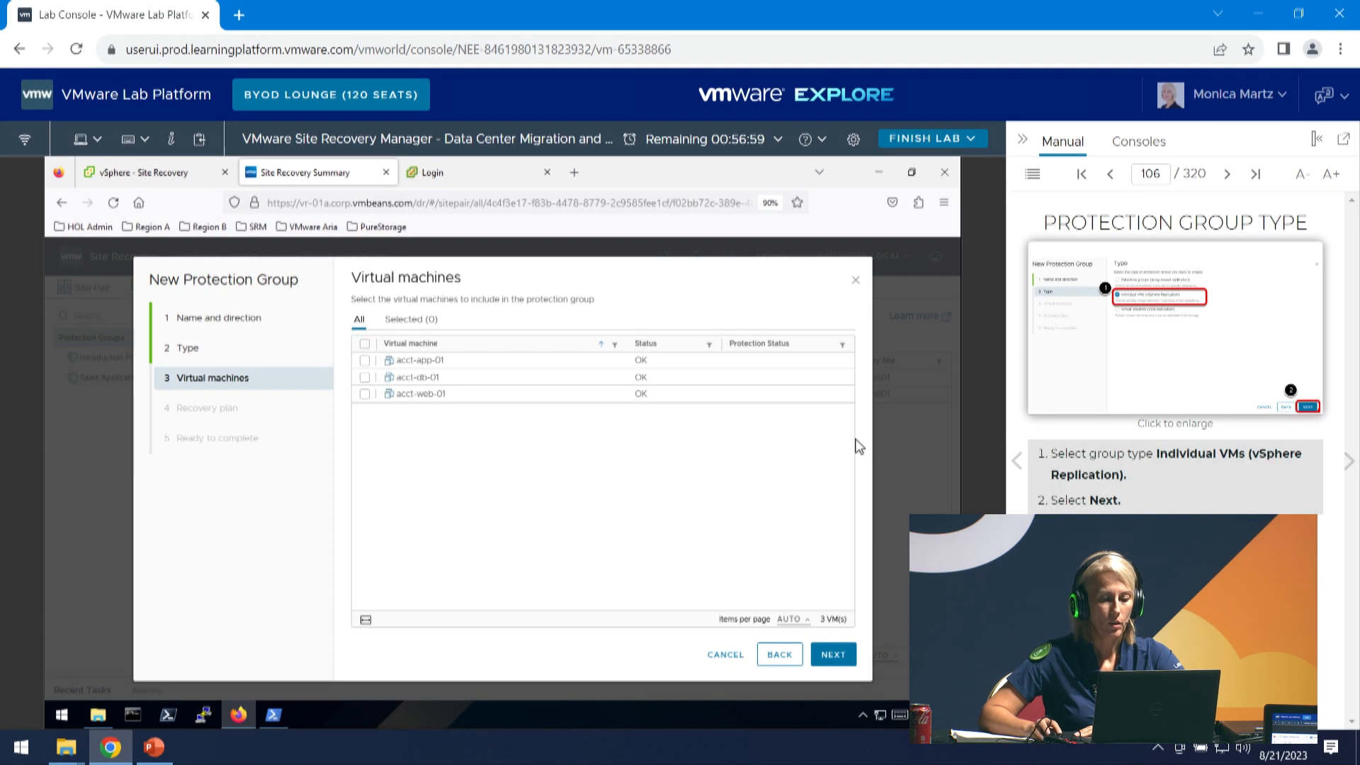
left_click(1350, 478)
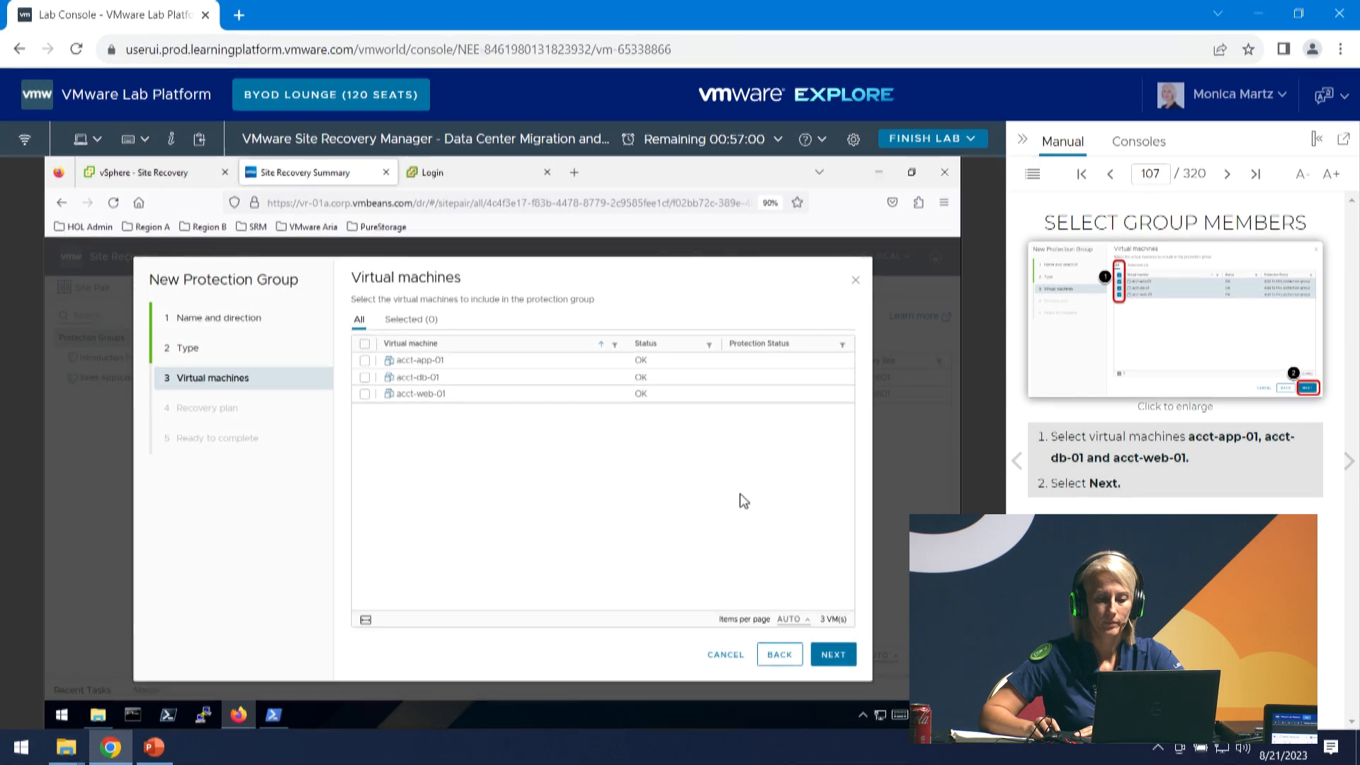
Include acct-app-01, acct-db-01 and acct-web-01 in the protection group and choose not to add it to a recovery plan now.
left_click(365, 344)
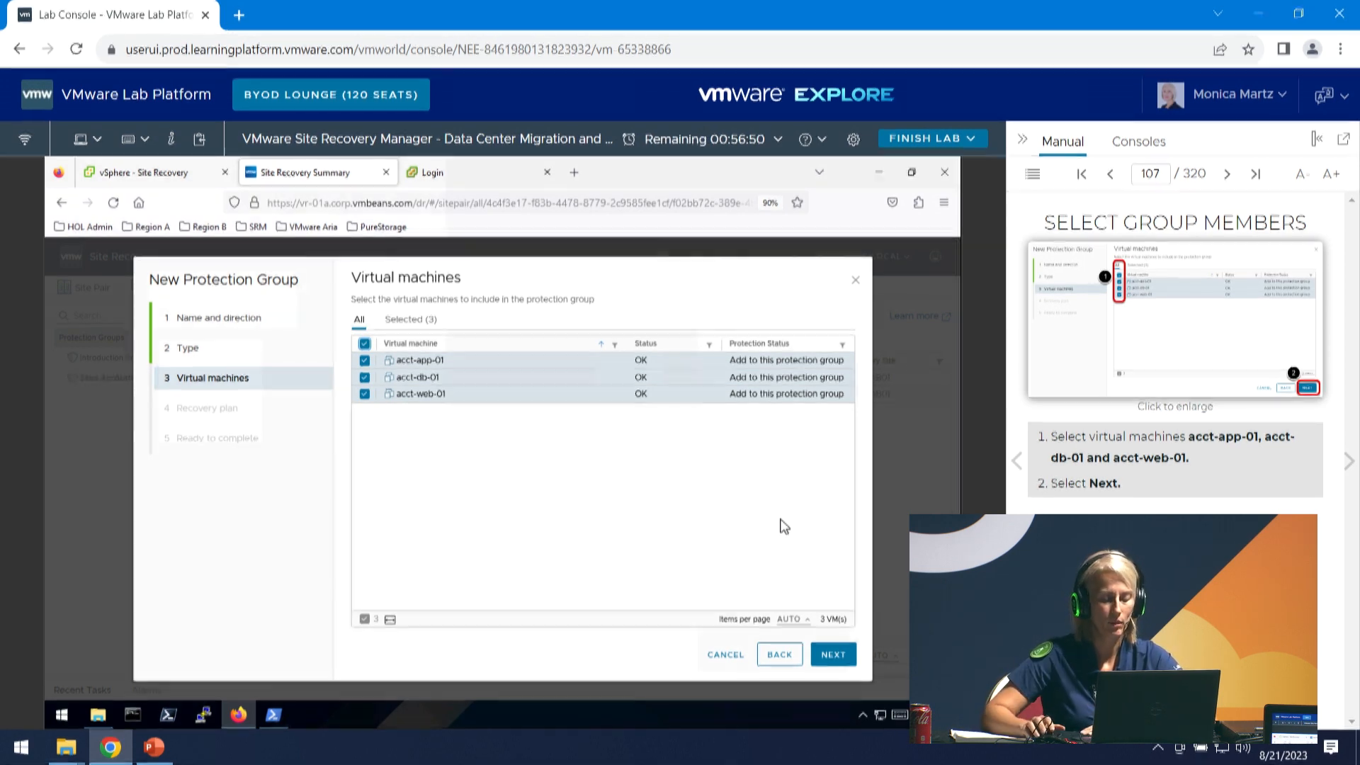
left_click(834, 659)
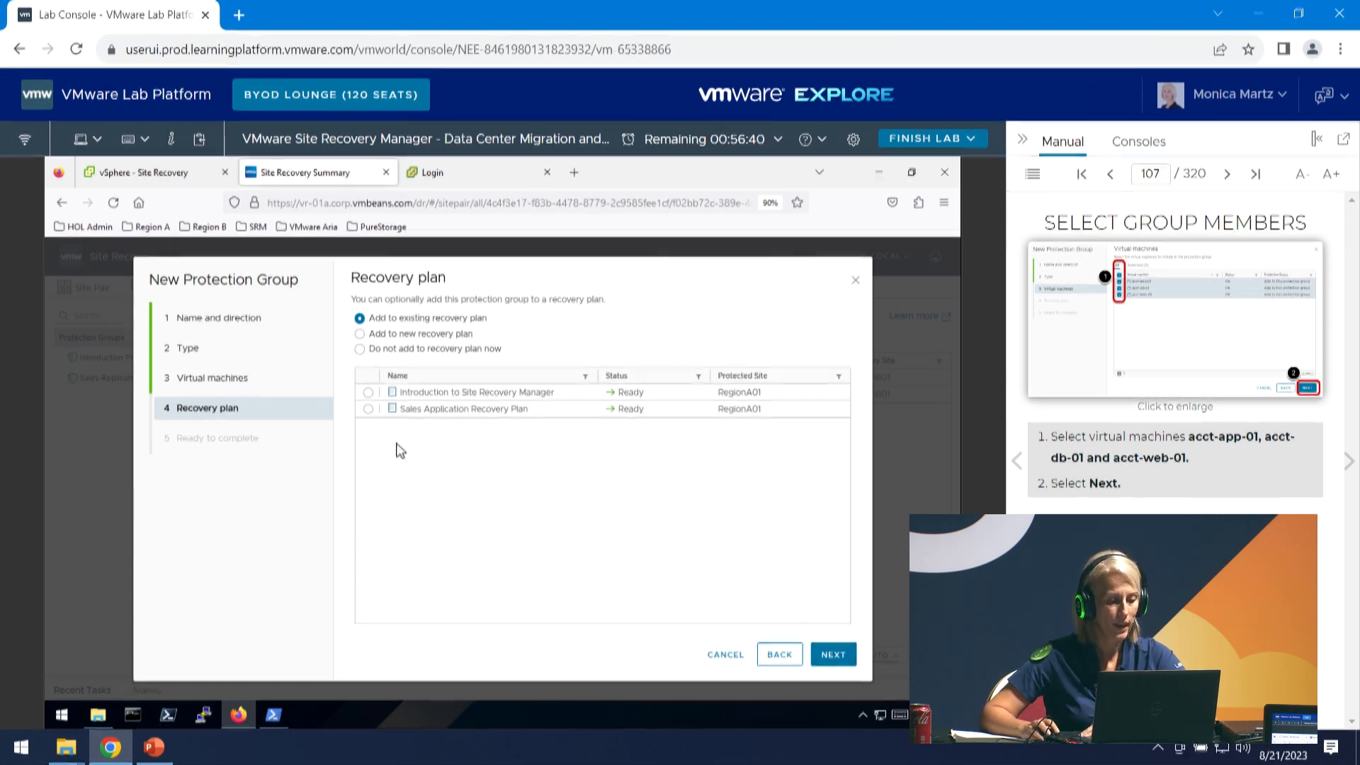
left_click(361, 349)
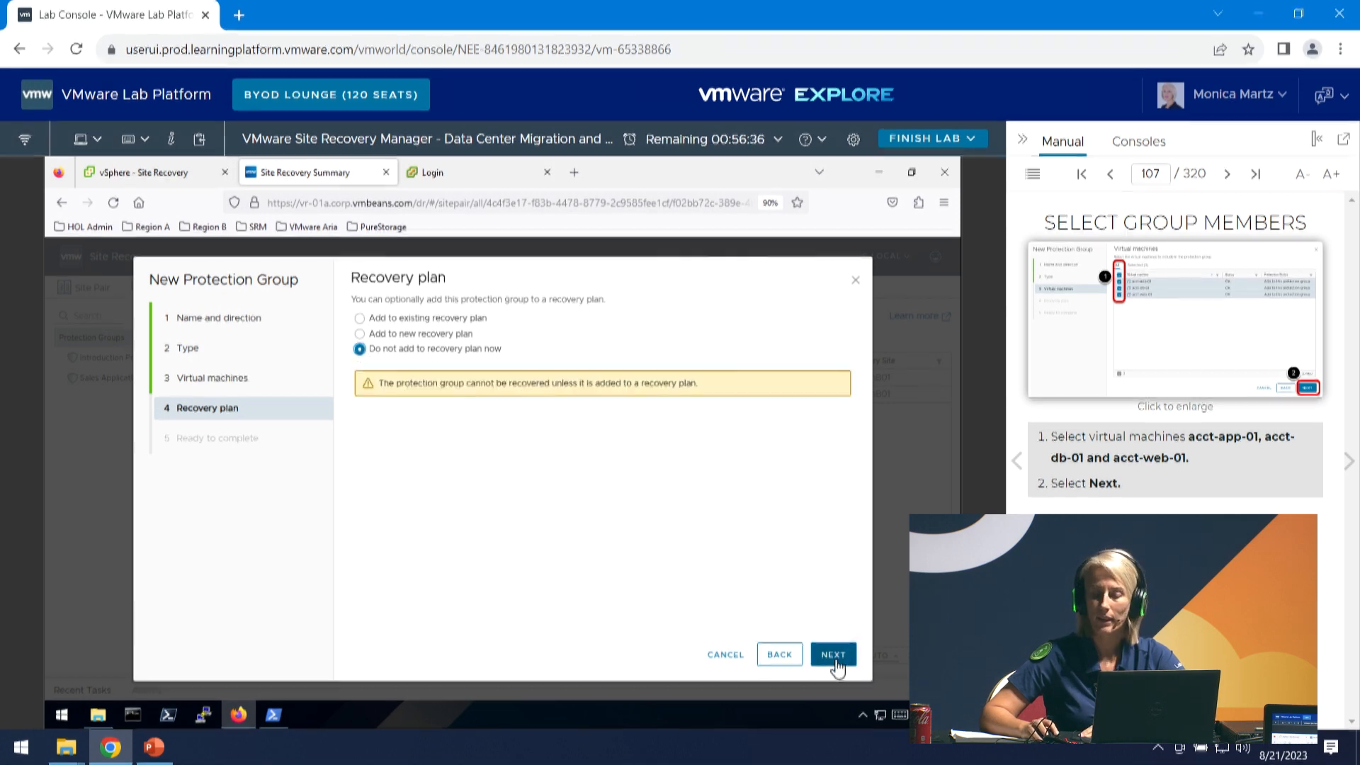
Complete the Accounting PG protection group and advance the lab manual to the Verify Protection Group Configuration page.
left_click(834, 654)
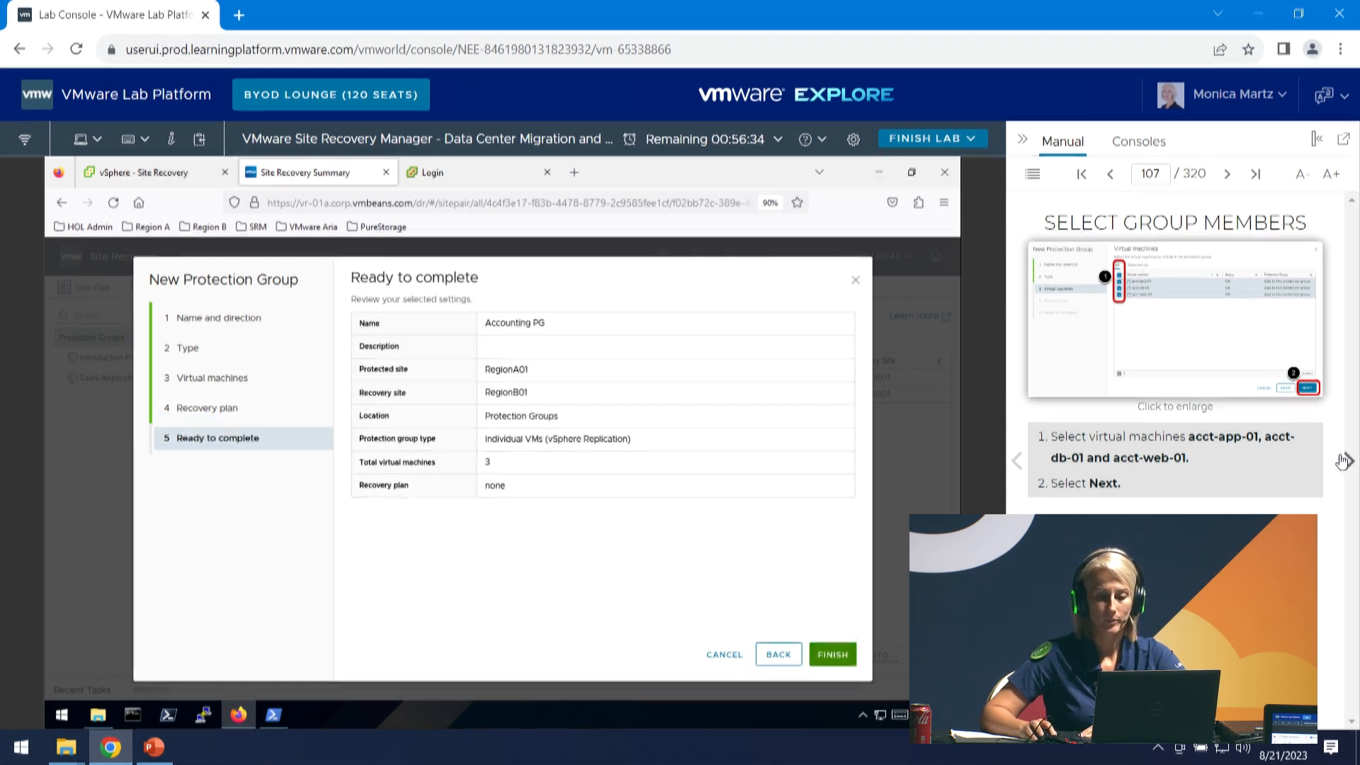
left_click(1348, 462)
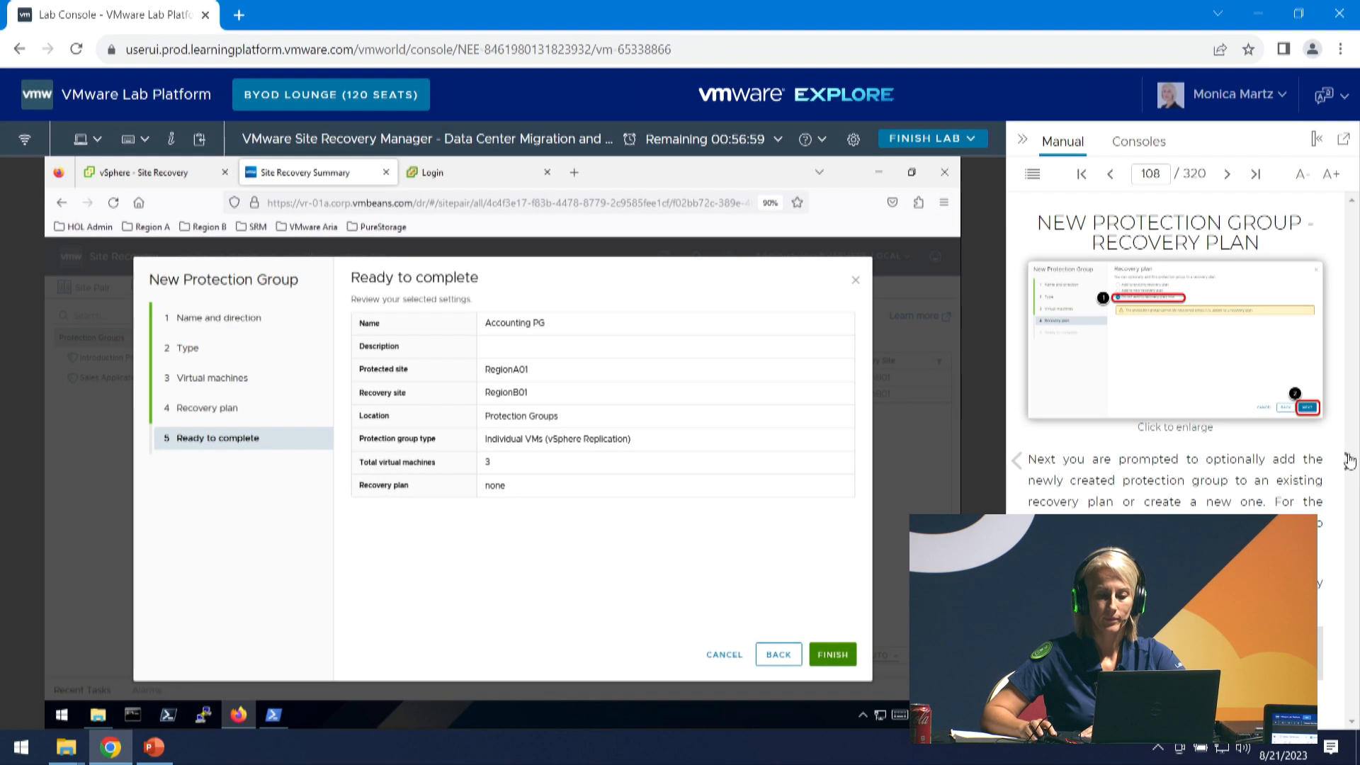
left_click(1349, 462)
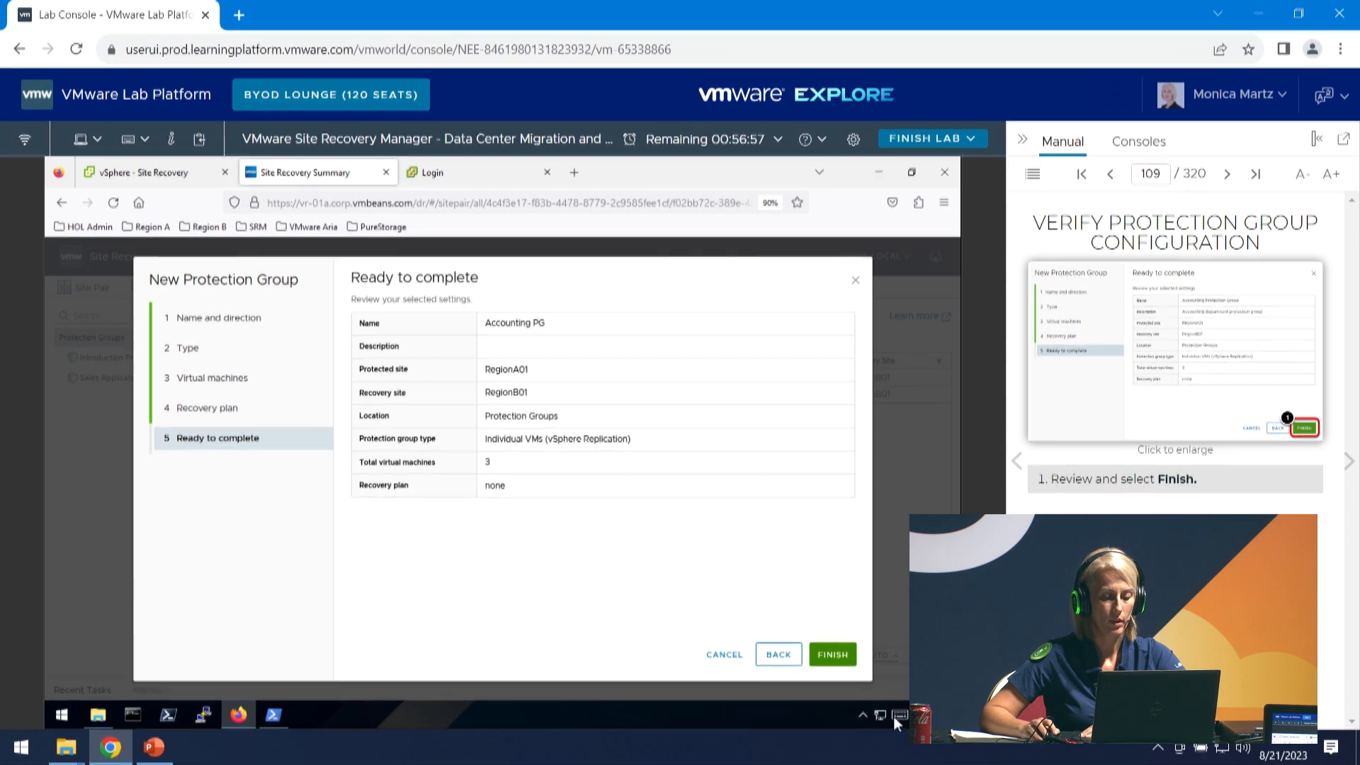
left_click(841, 656)
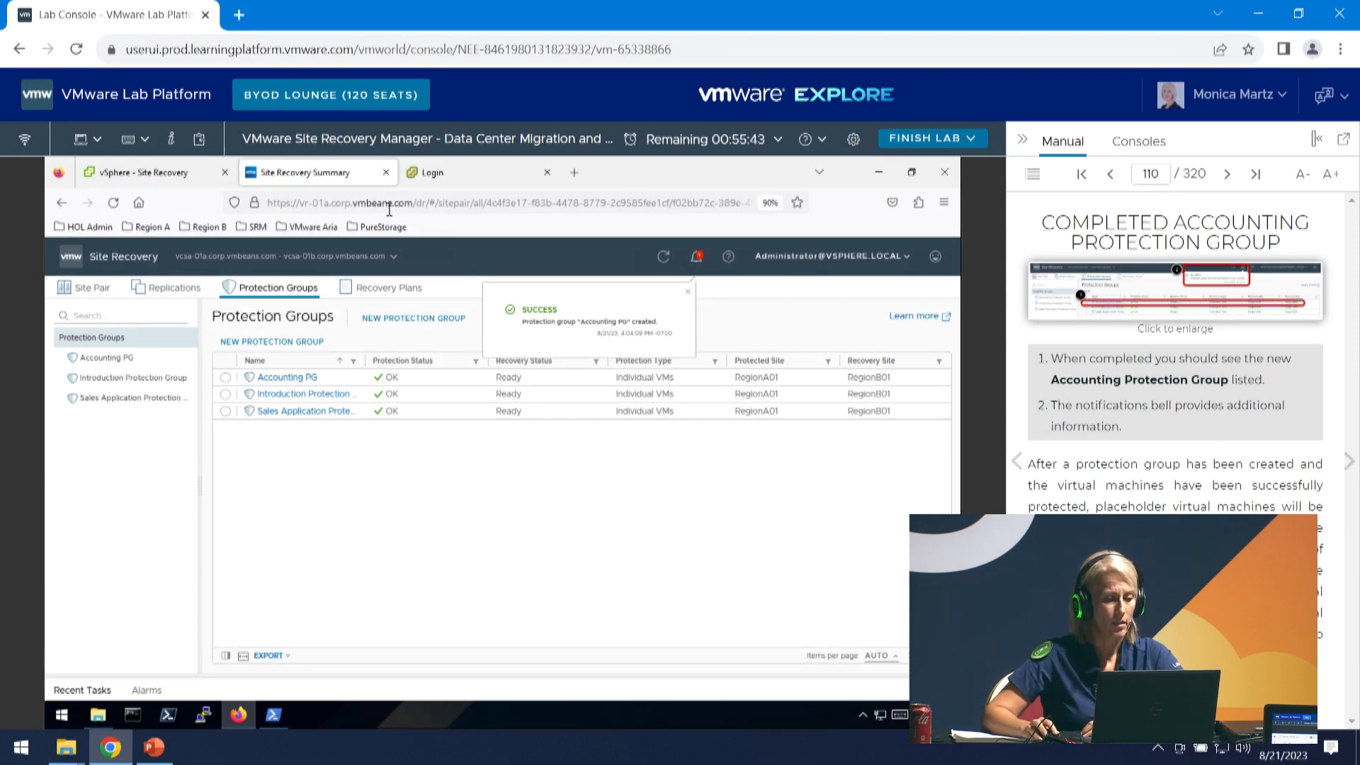
Log in to the Region B vCenter (vcsa-01b) with the saved vsphere2 administrator username and password.
left_click(468, 178)
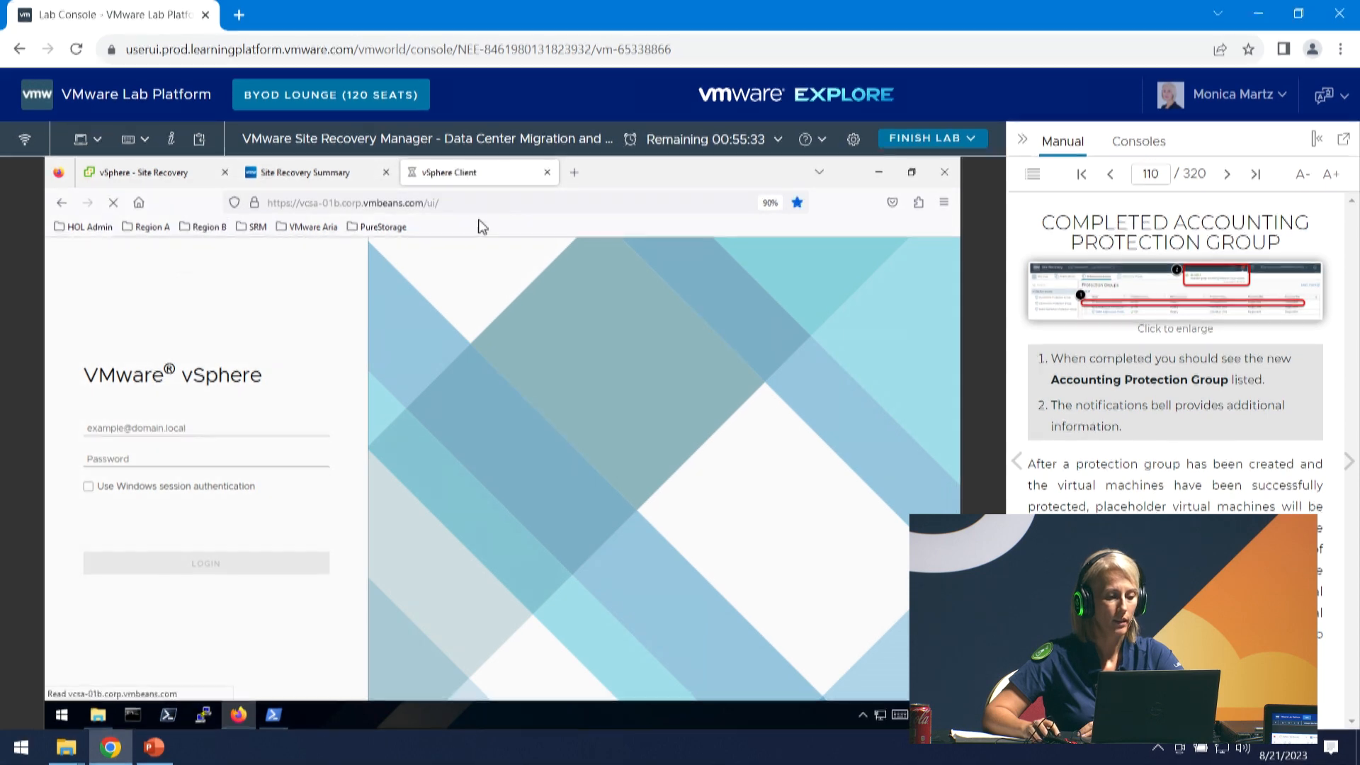
left_click(125, 430)
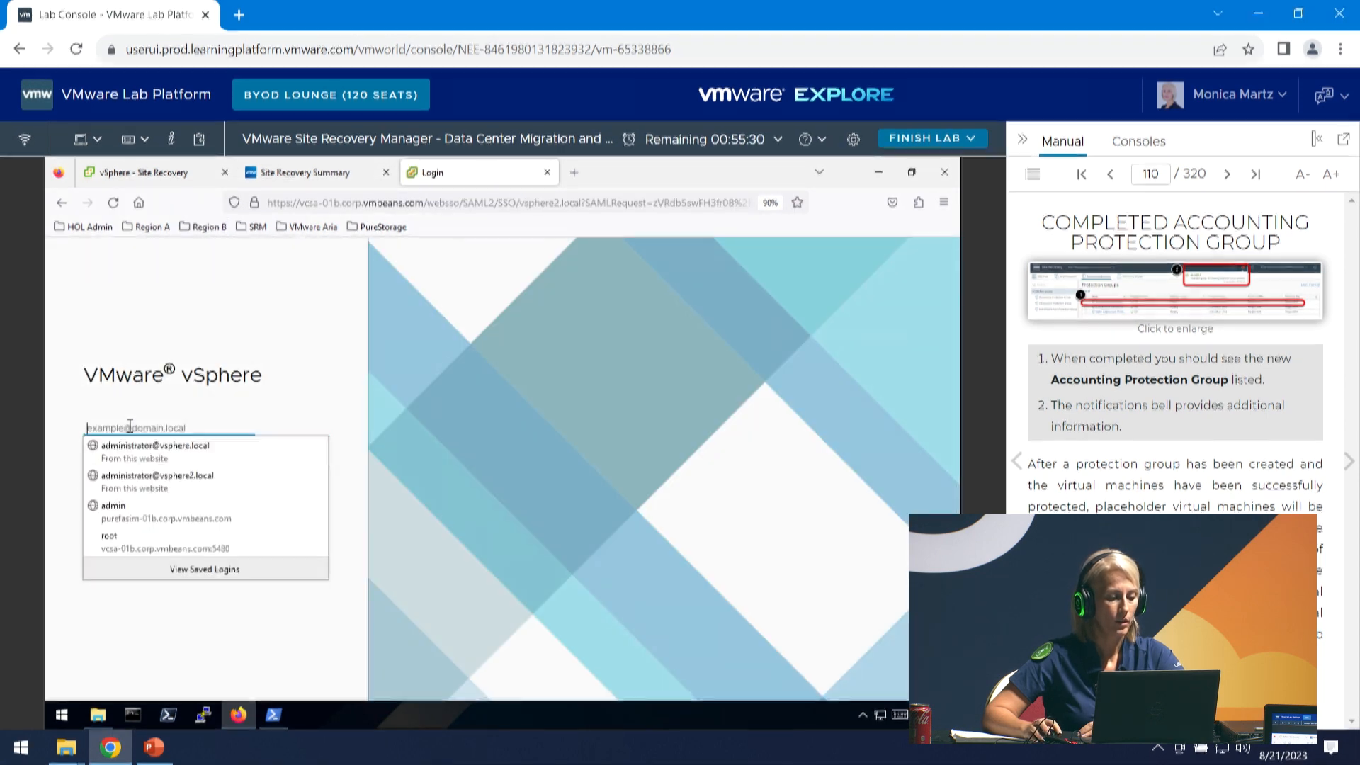
left_click(181, 485)
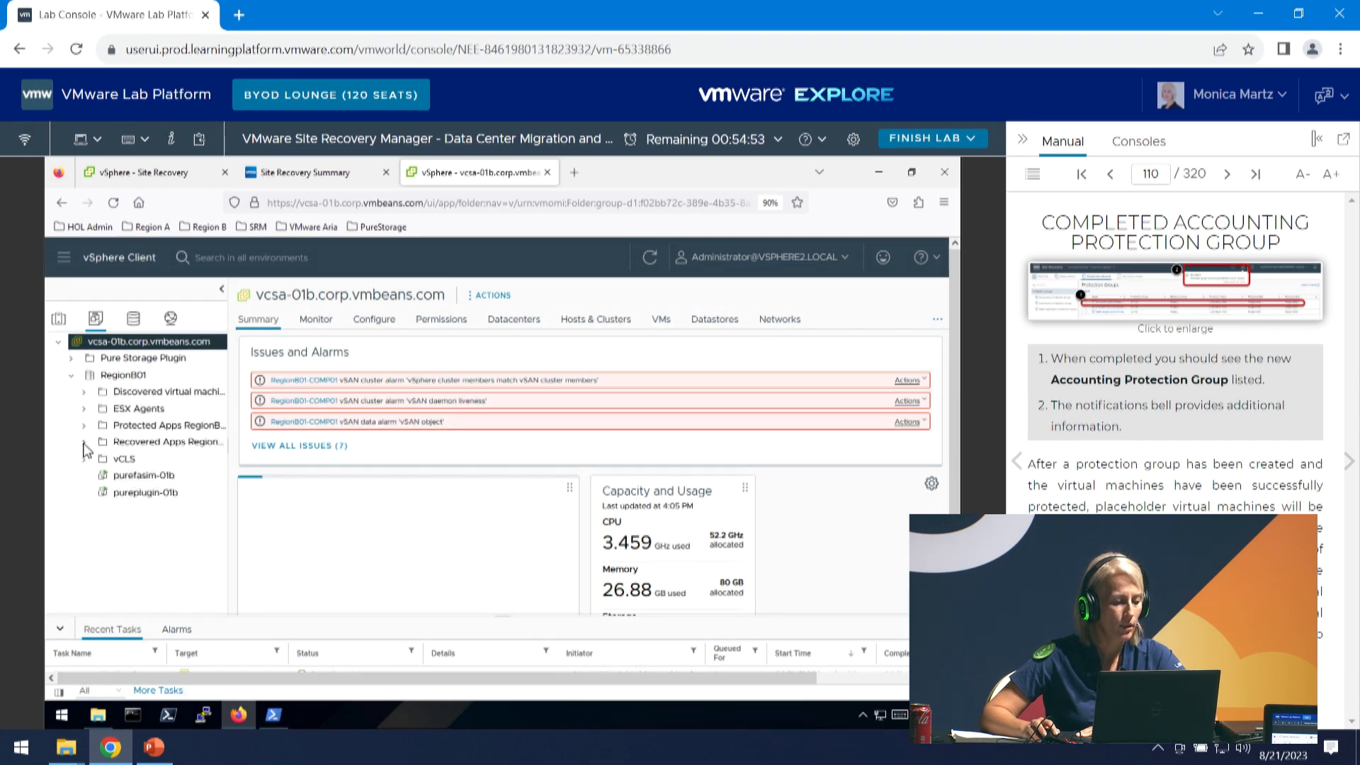
List the virtual machines in RegionB01's recovered Accounting folder and widen the State column to check their power state.
left_click(191, 444)
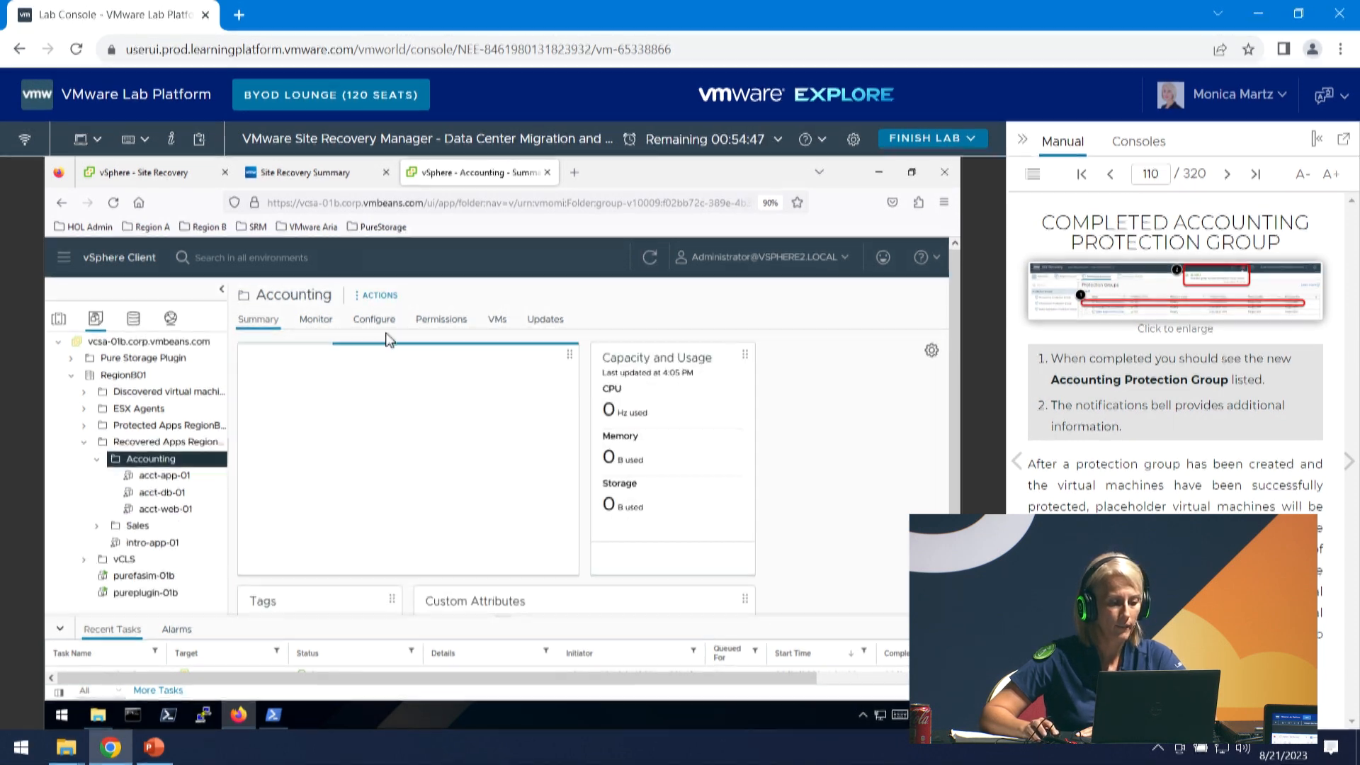
left_click(498, 325)
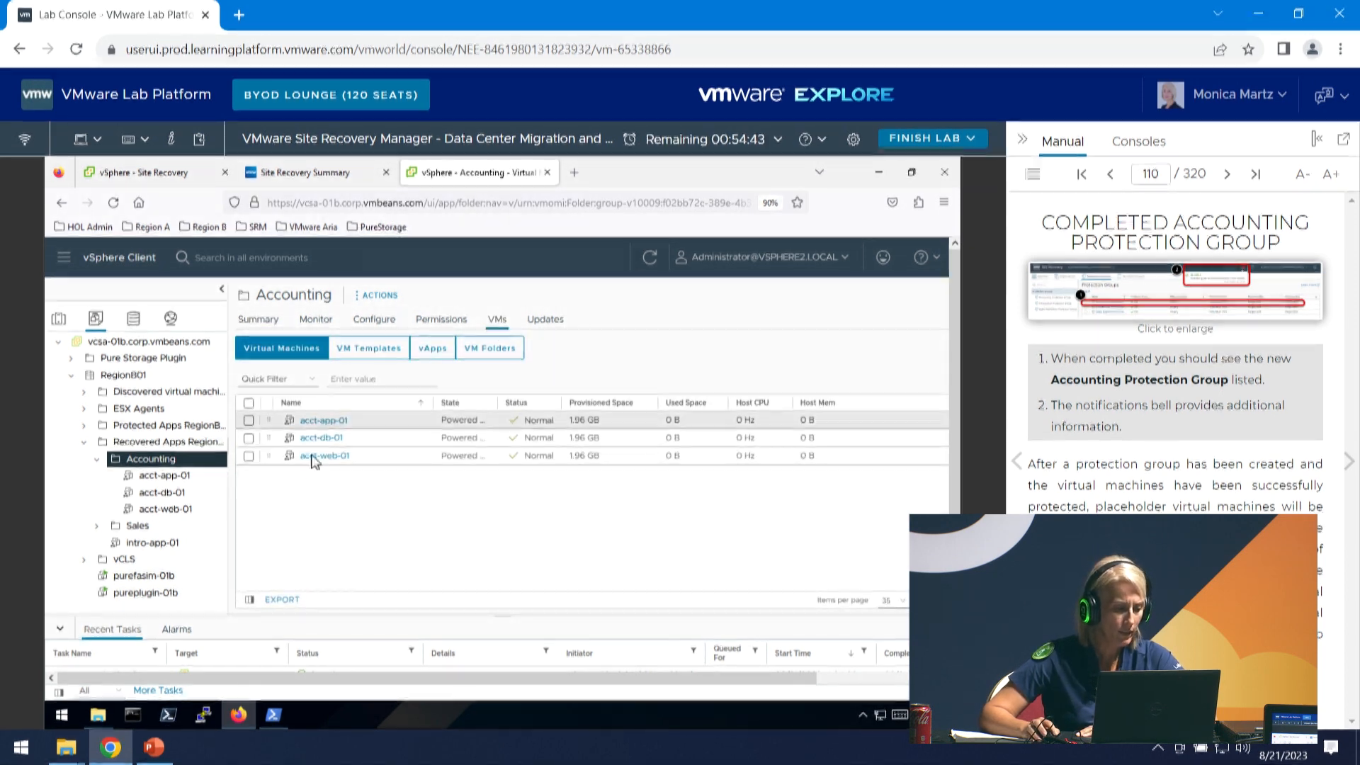
left_click_drag(494, 402, 557, 398)
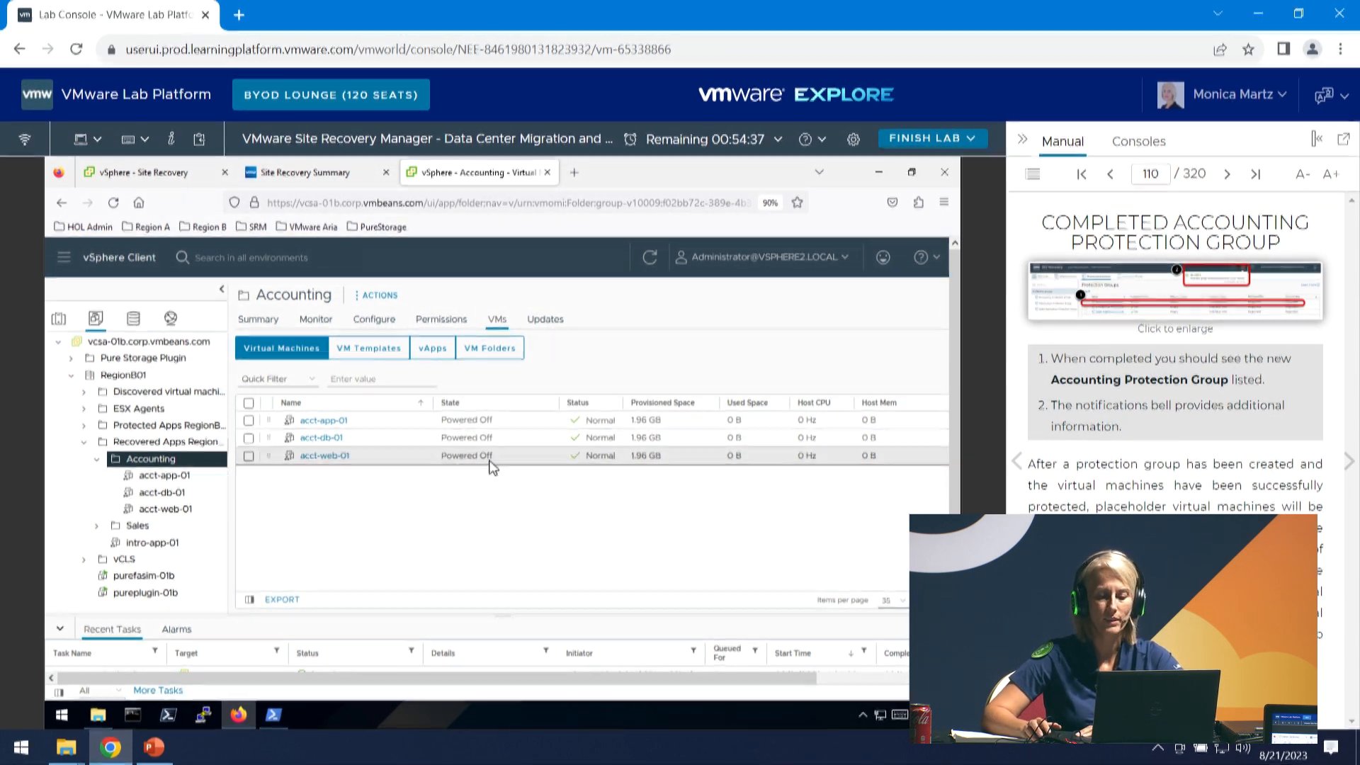
Advance the lab manual to the Create a Virtual Machine Recovery Plan page.
left_click(1349, 464)
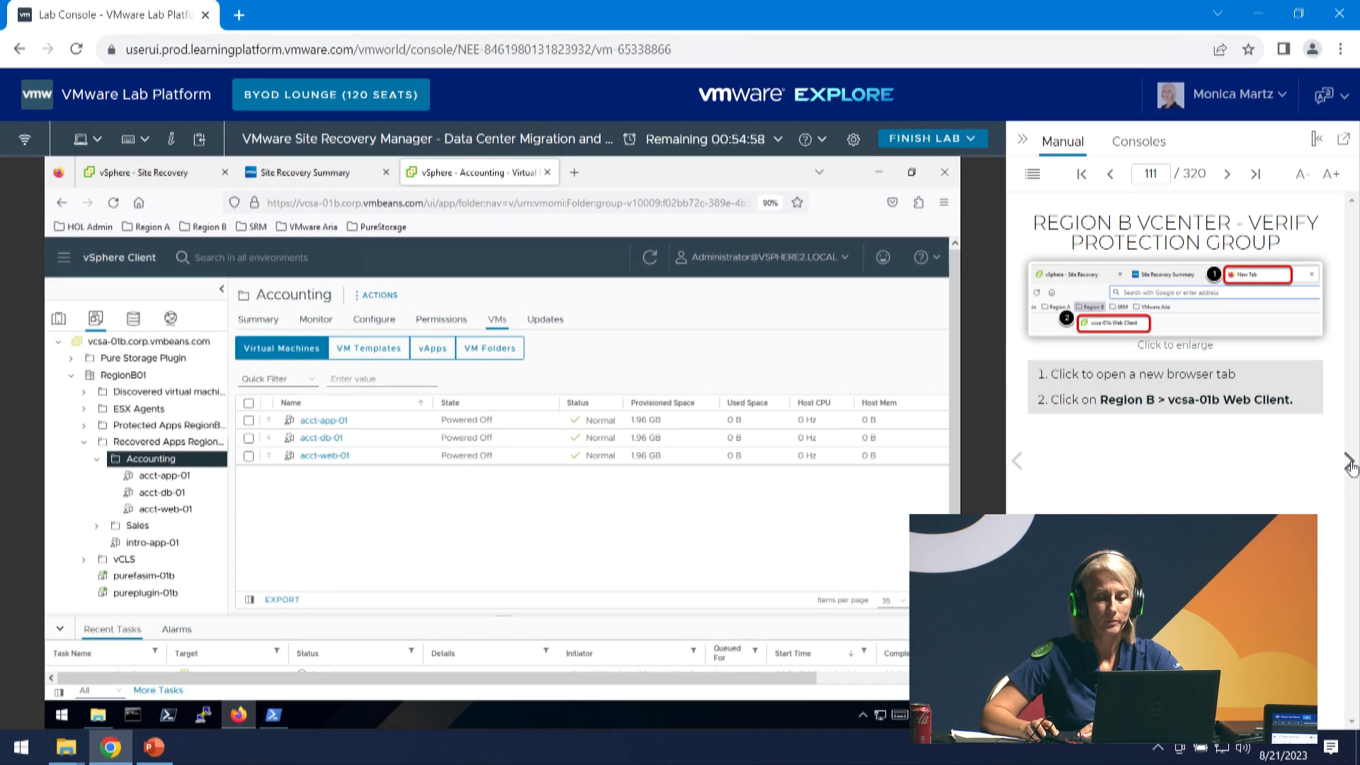
left_click(1349, 464)
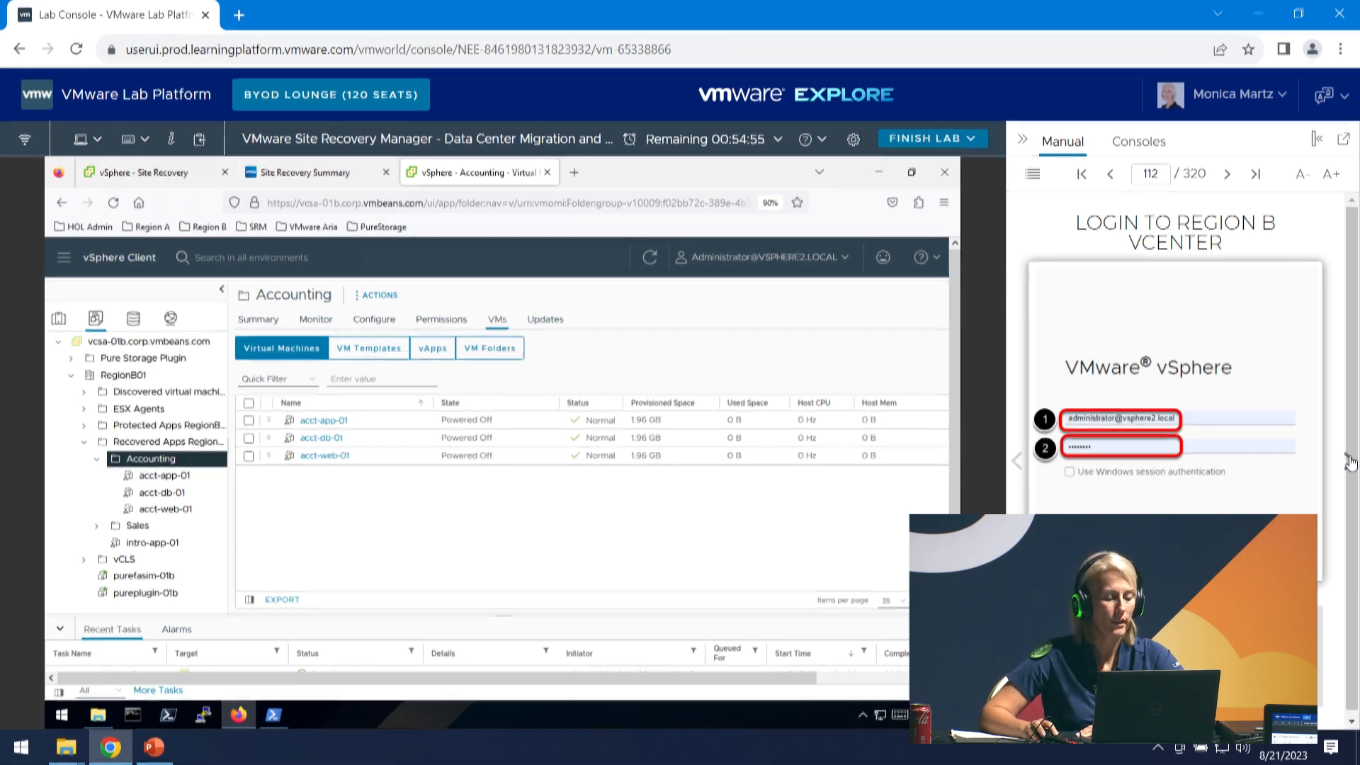
left_click(1349, 462)
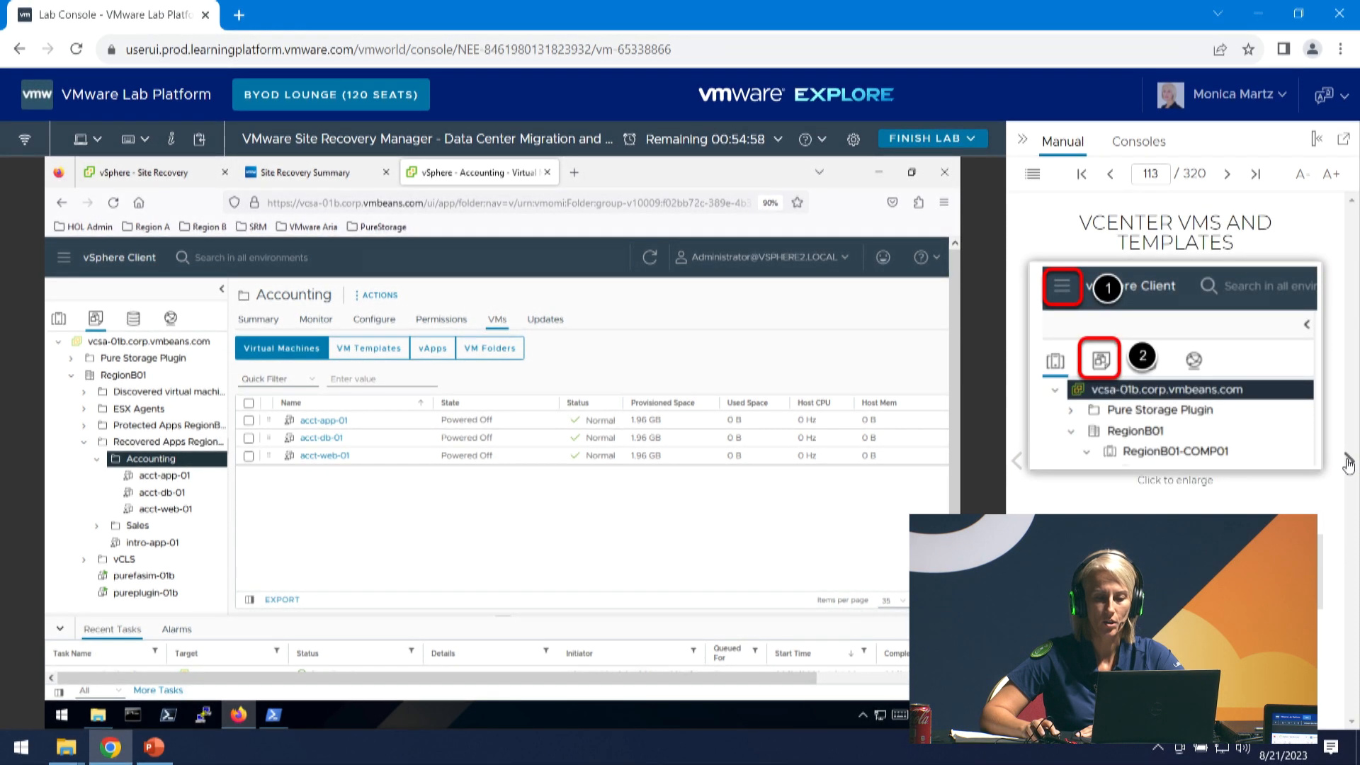
left_click(1350, 465)
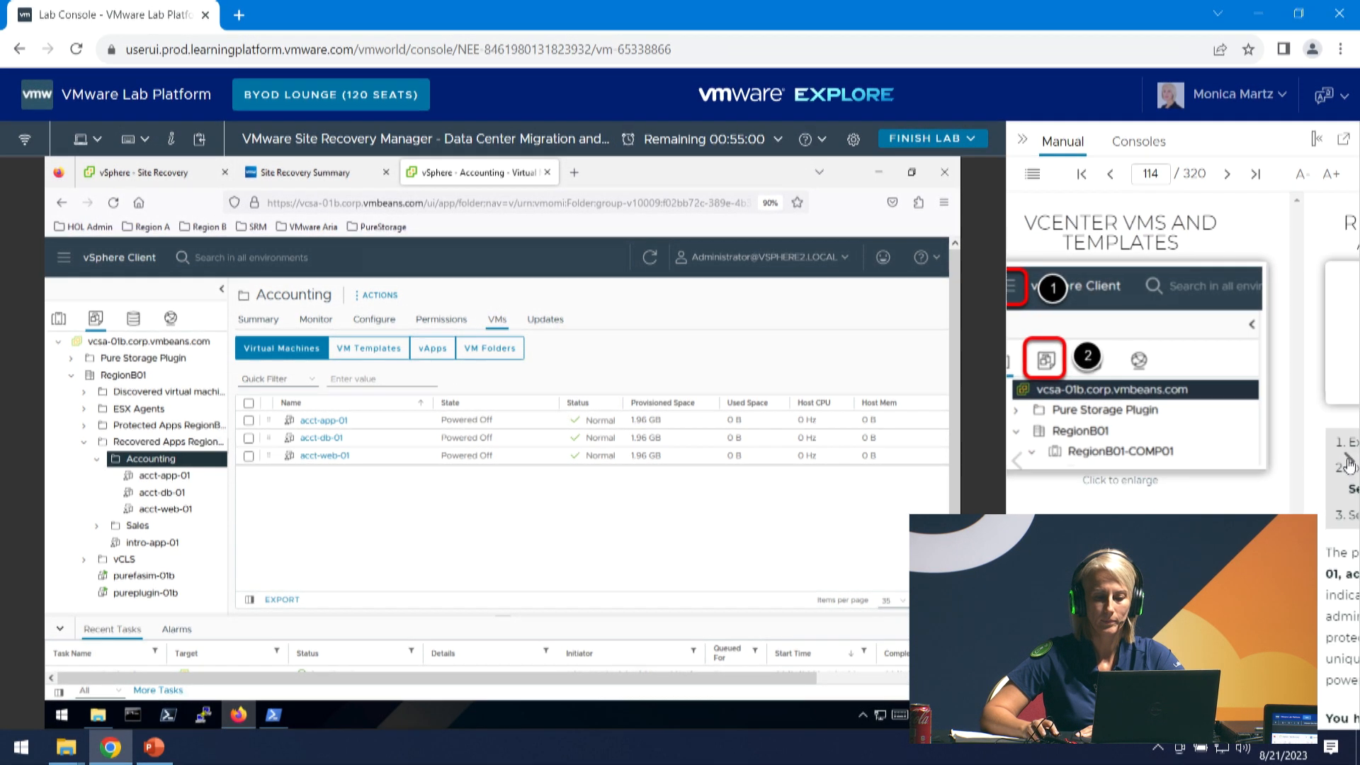
left_click(1350, 464)
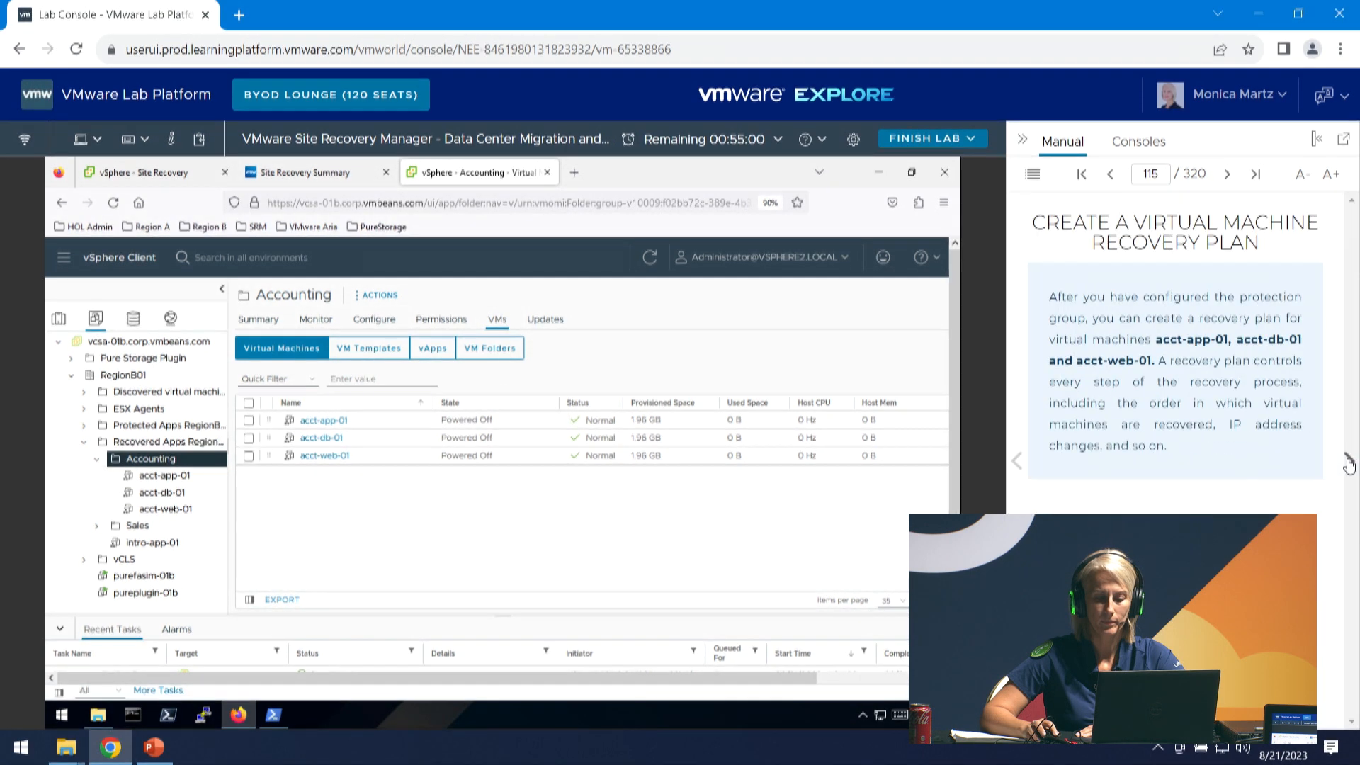
left_click(1349, 464)
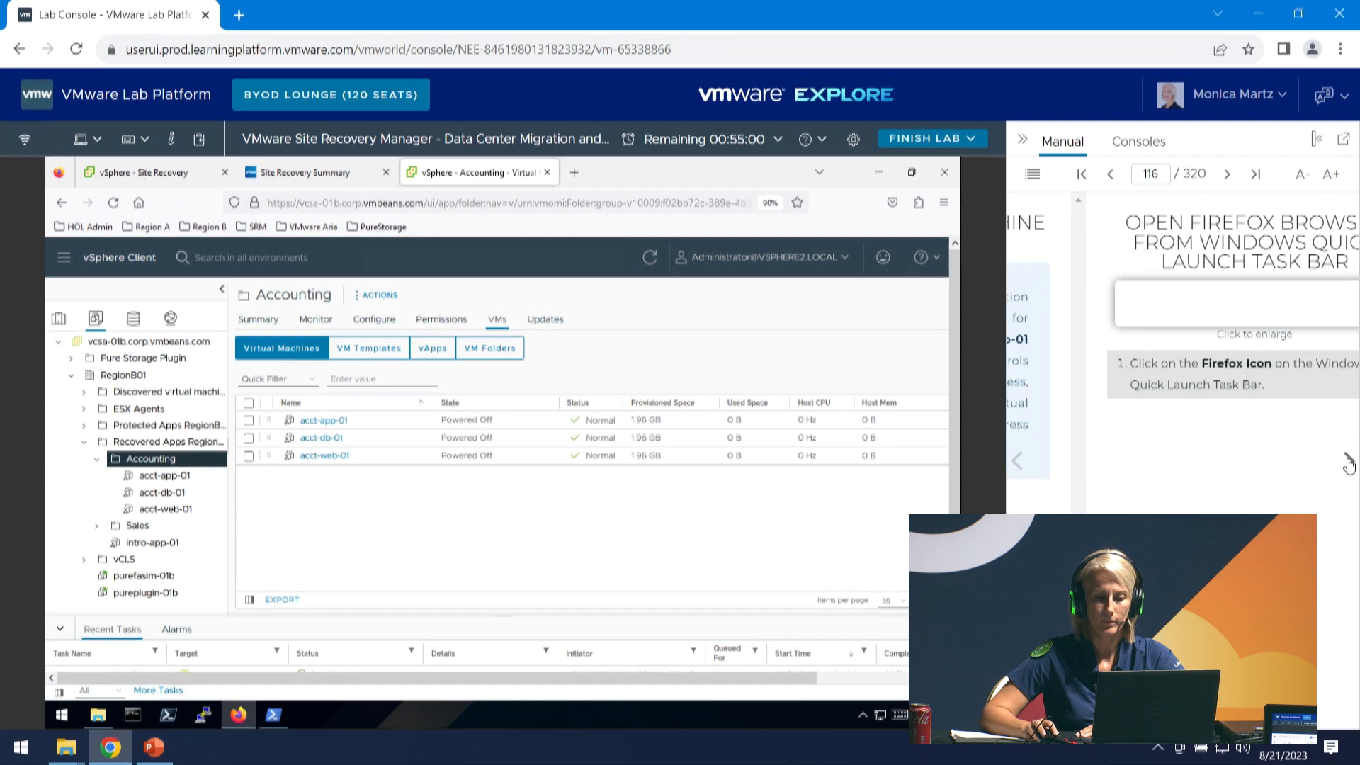
left_click(1019, 463)
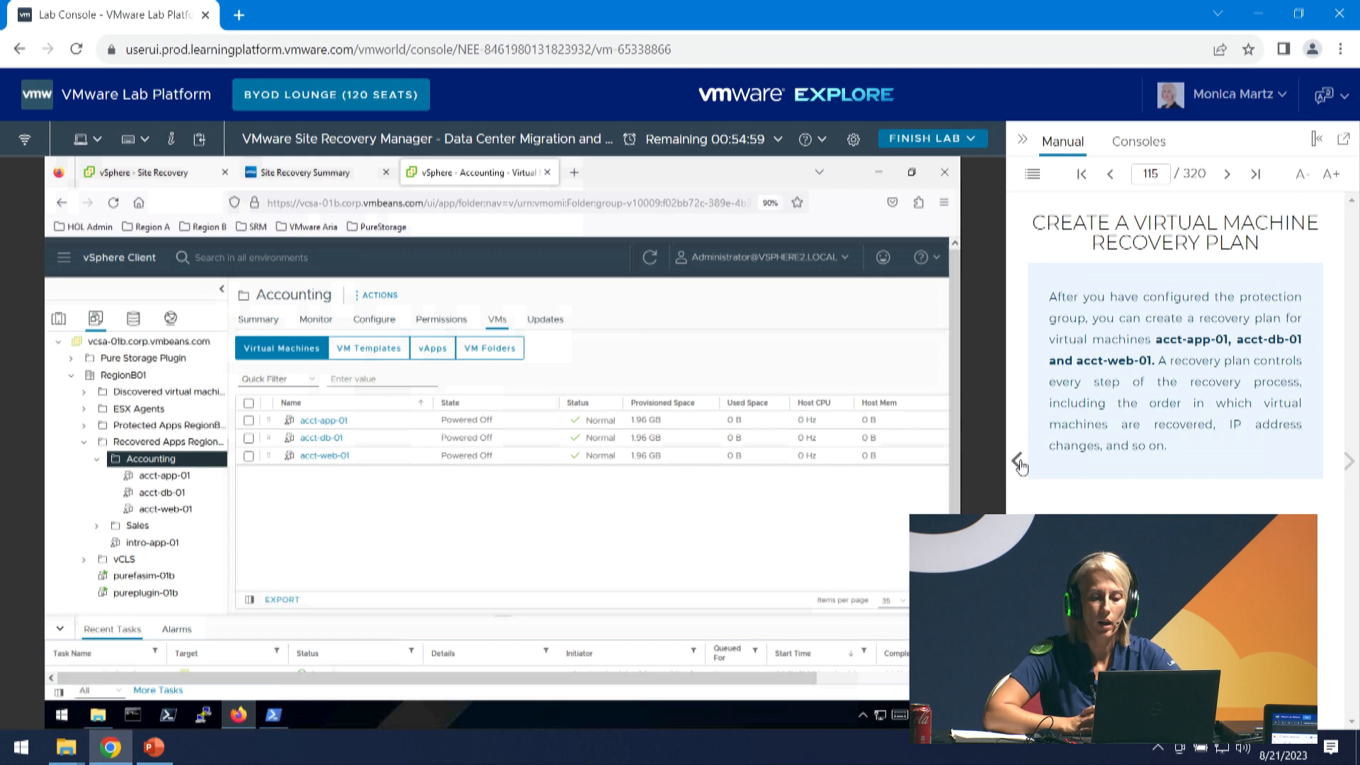
Move the lab manual forward past the browser and vCenter login pages to Create Recovery Plan.
left_click(1348, 461)
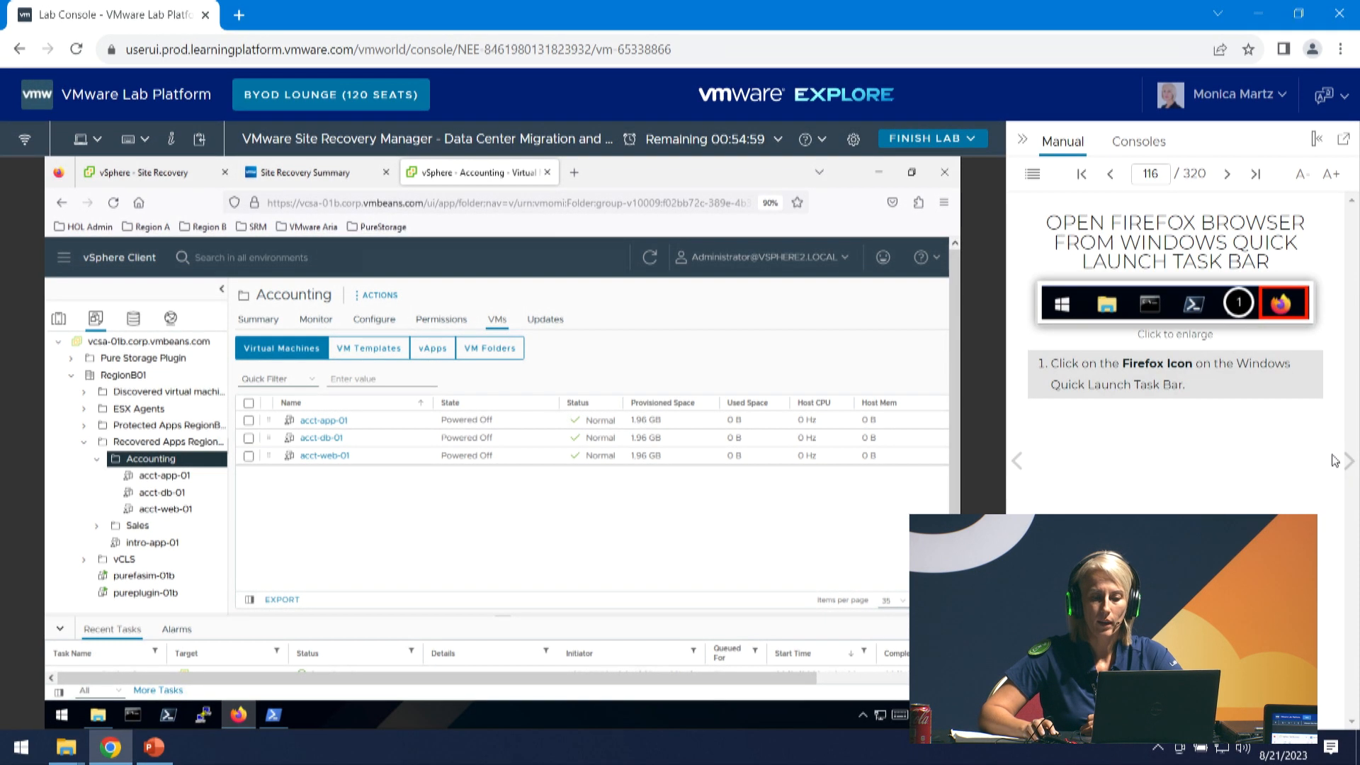
left_click(1348, 464)
left_click(1347, 461)
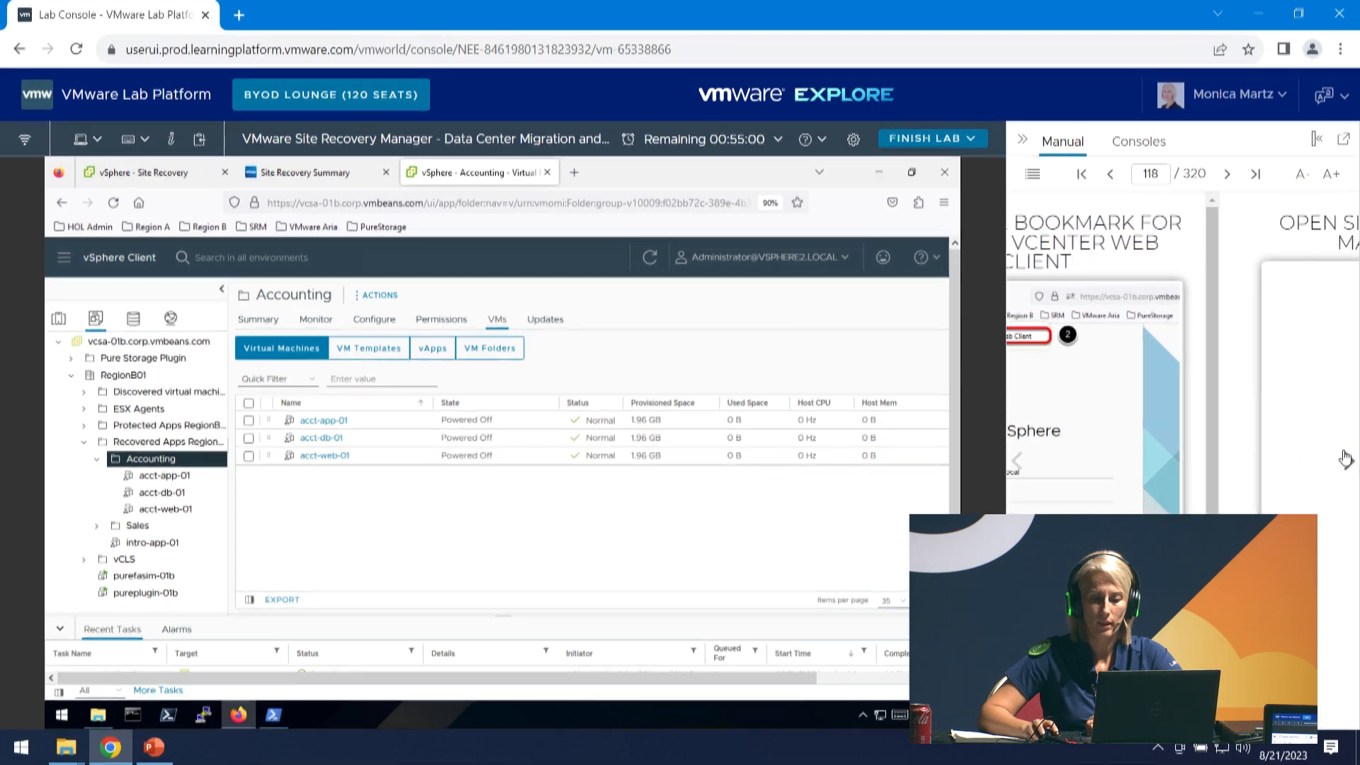
left_click(1346, 459)
left_click(1346, 460)
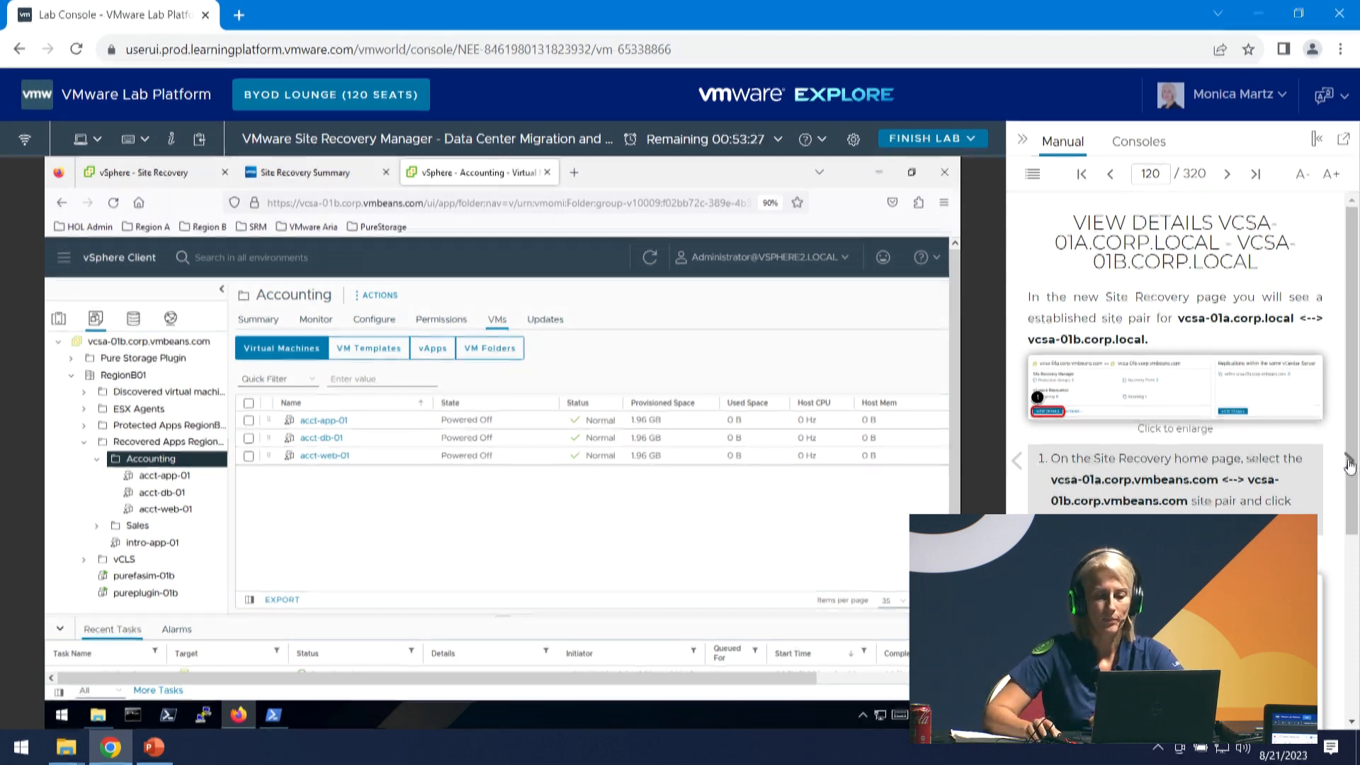
left_click(1350, 464)
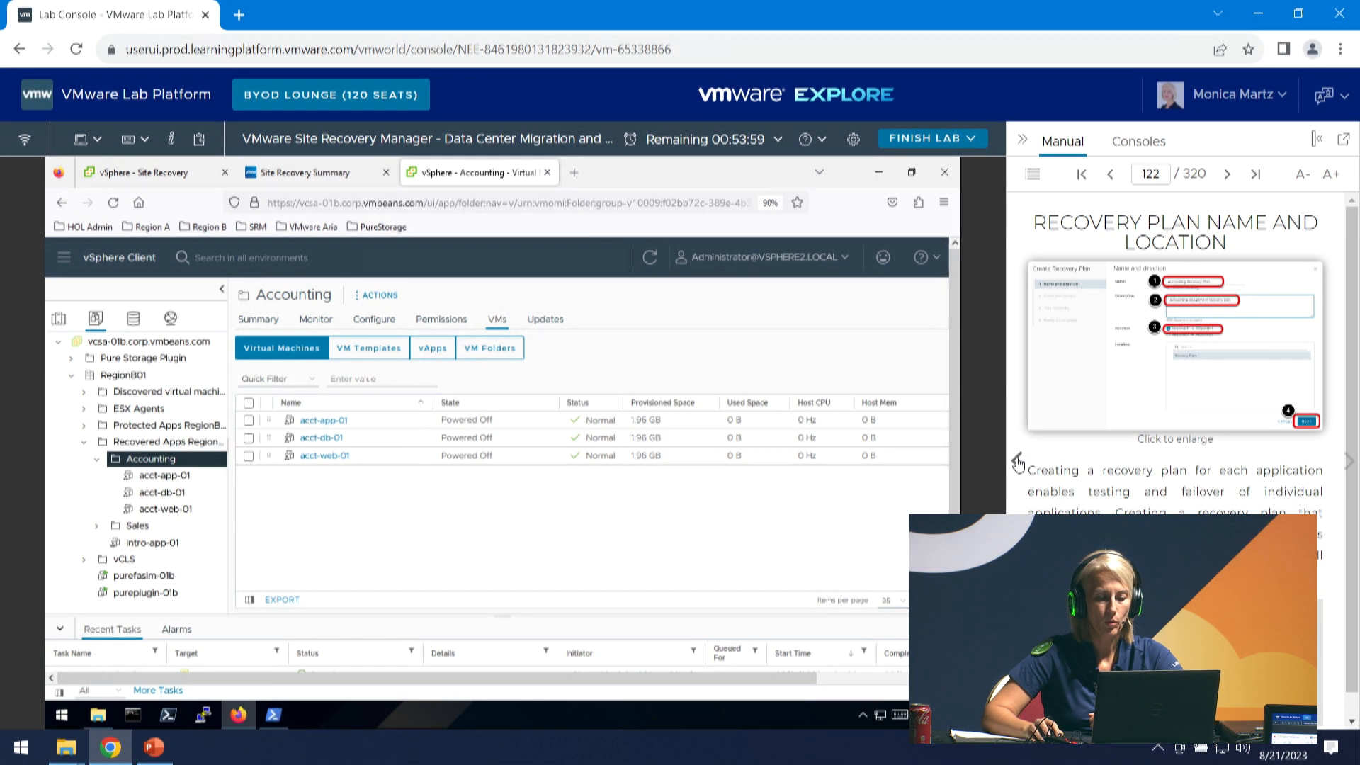
left_click(1018, 464)
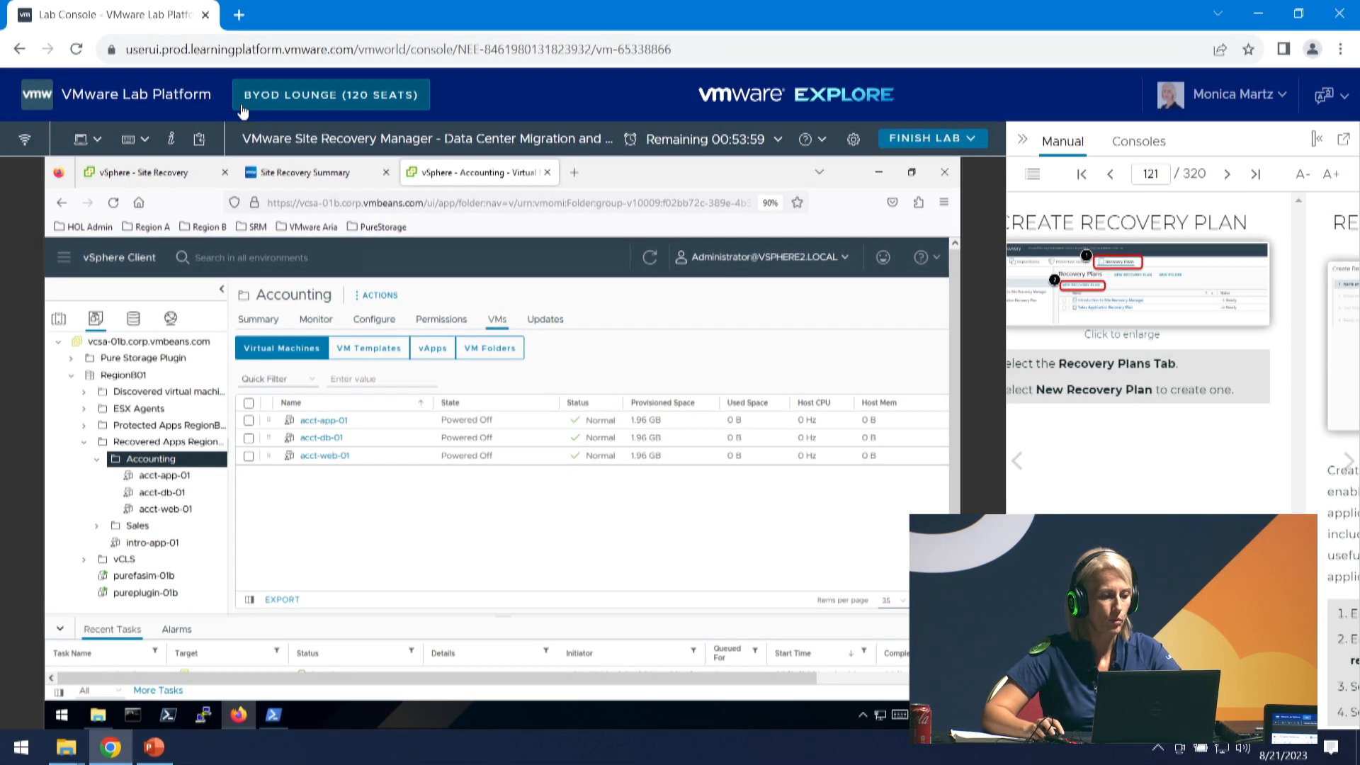
Start a new recovery plan in Site Recovery named Accounting RP, with direction RegionA01 to RegionB01.
left_click(146, 175)
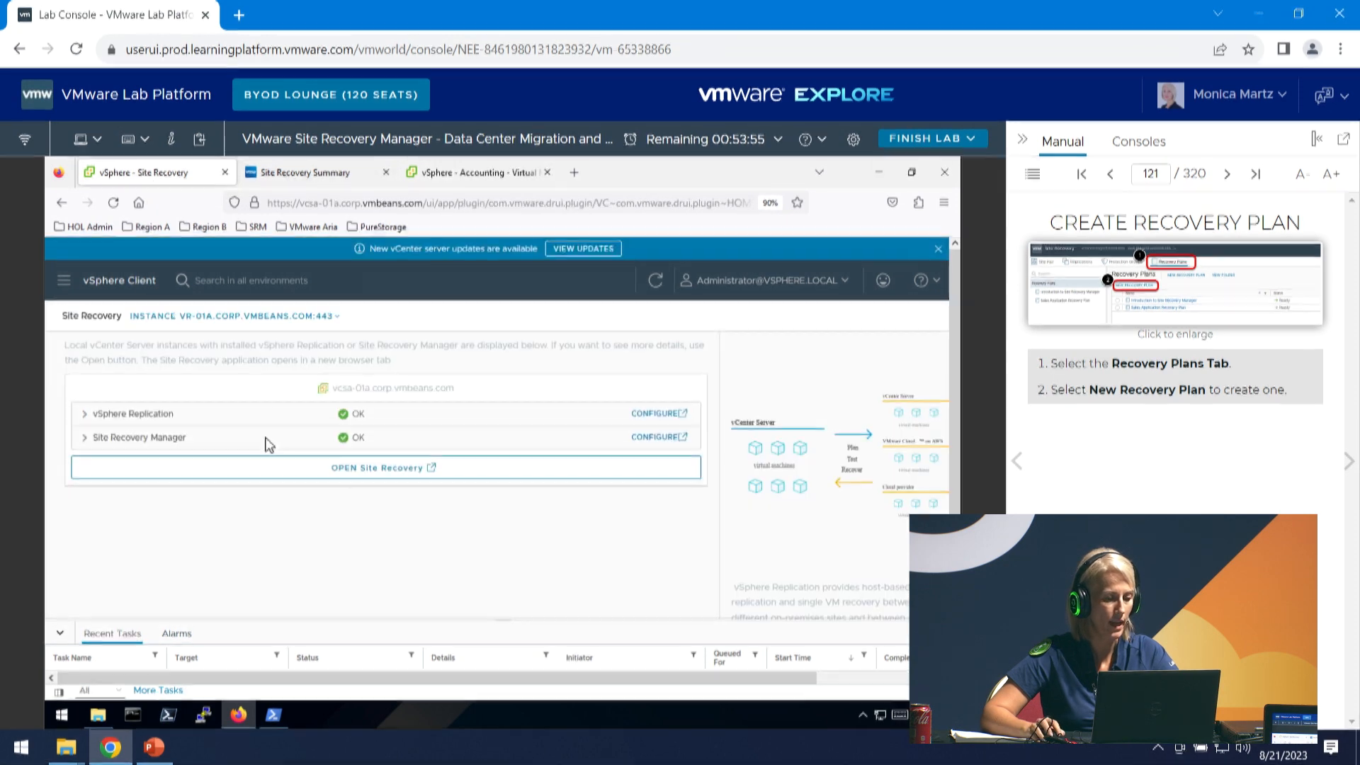
left_click(331, 173)
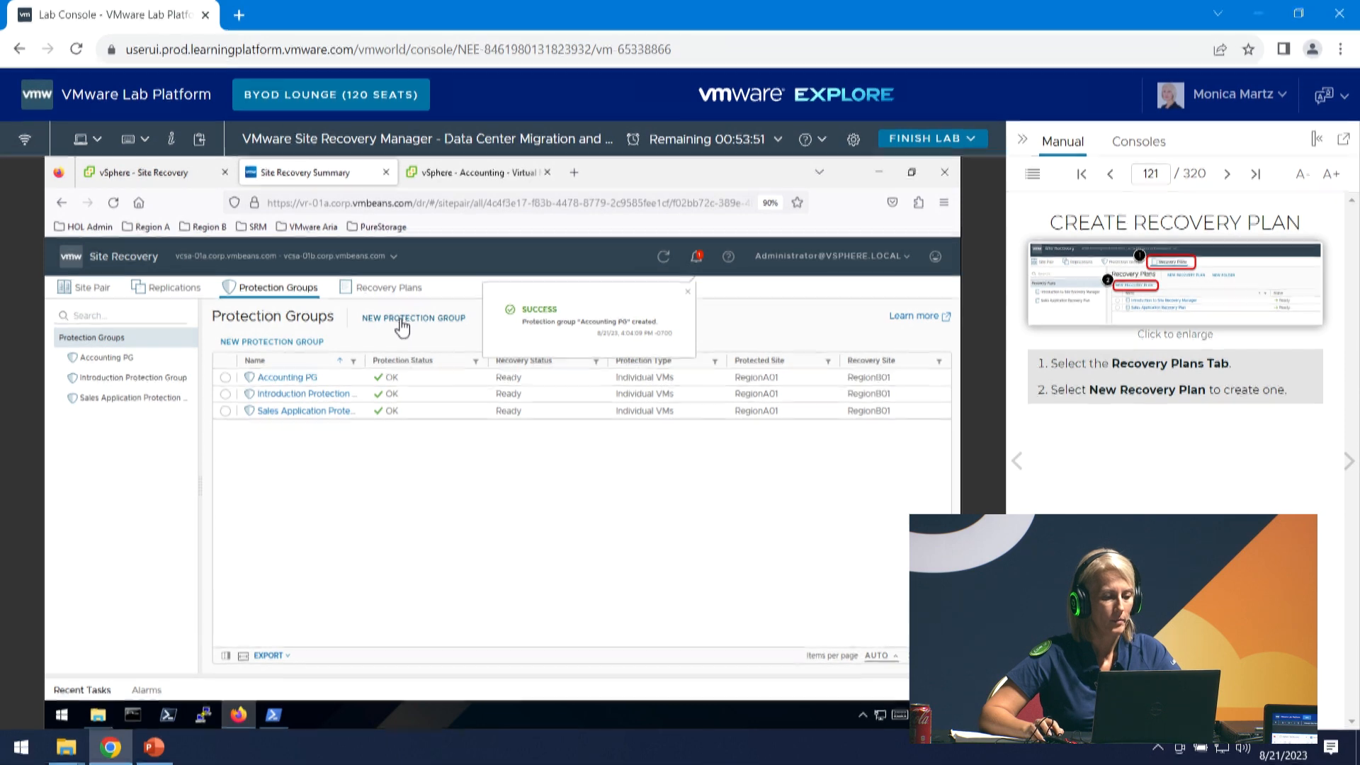
left_click(388, 294)
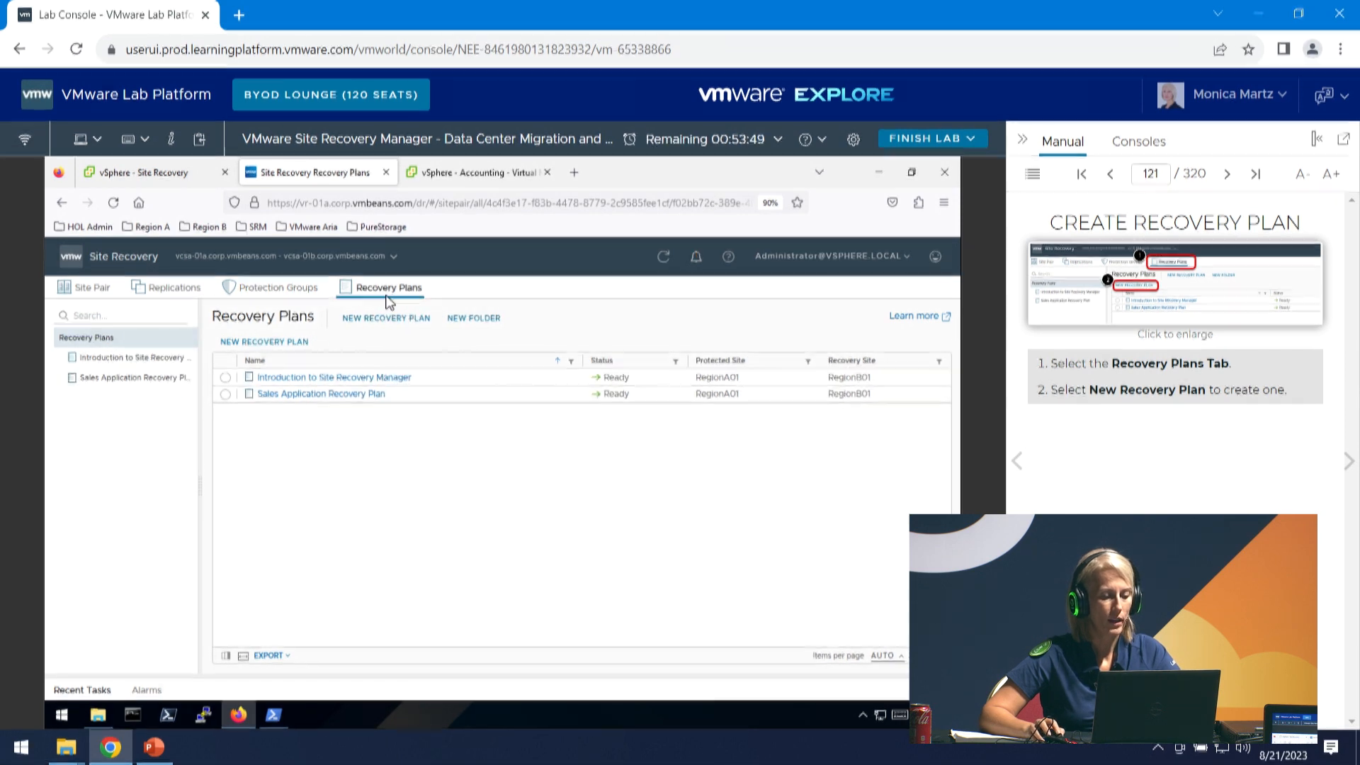
left_click(264, 343)
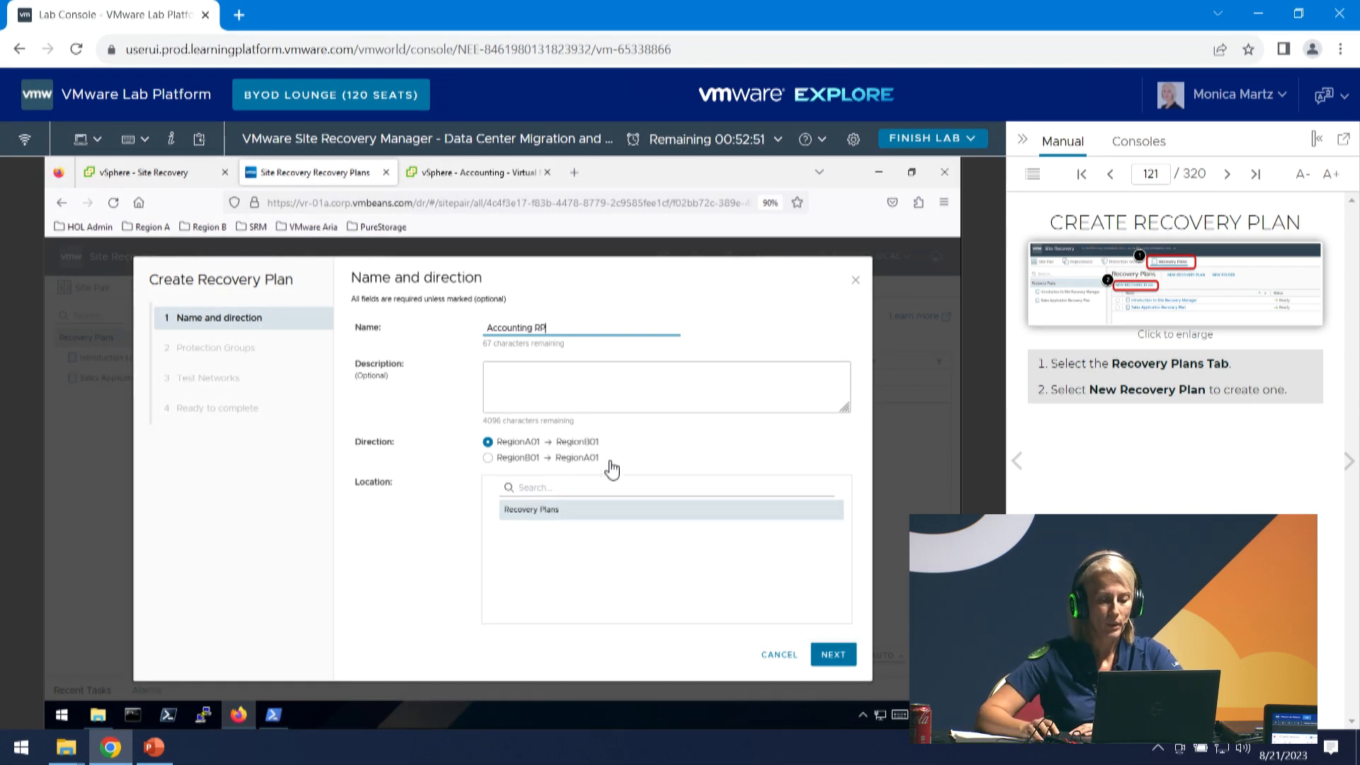
left_click(846, 655)
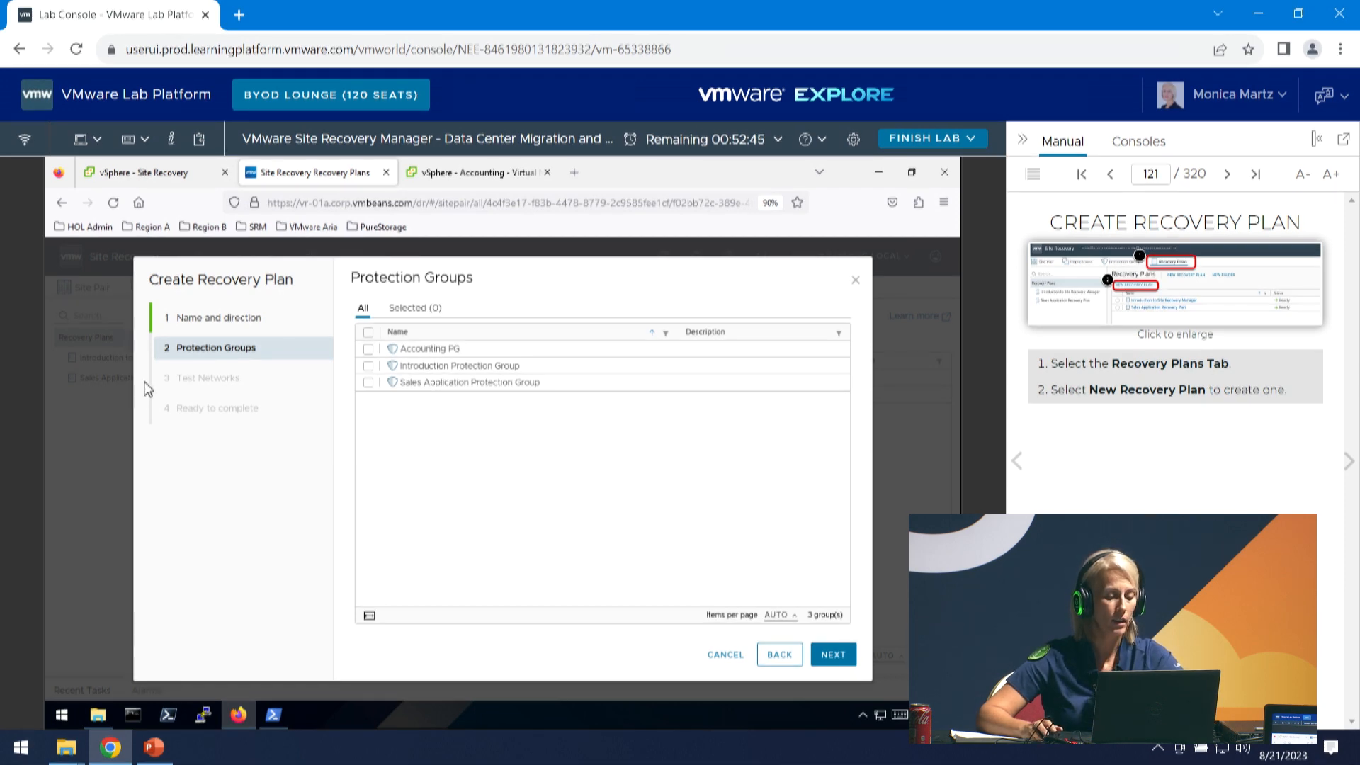
Include Accounting PG in the recovery plan, keep site-level mapping for the test networks, and finish creating the plan.
left_click(368, 350)
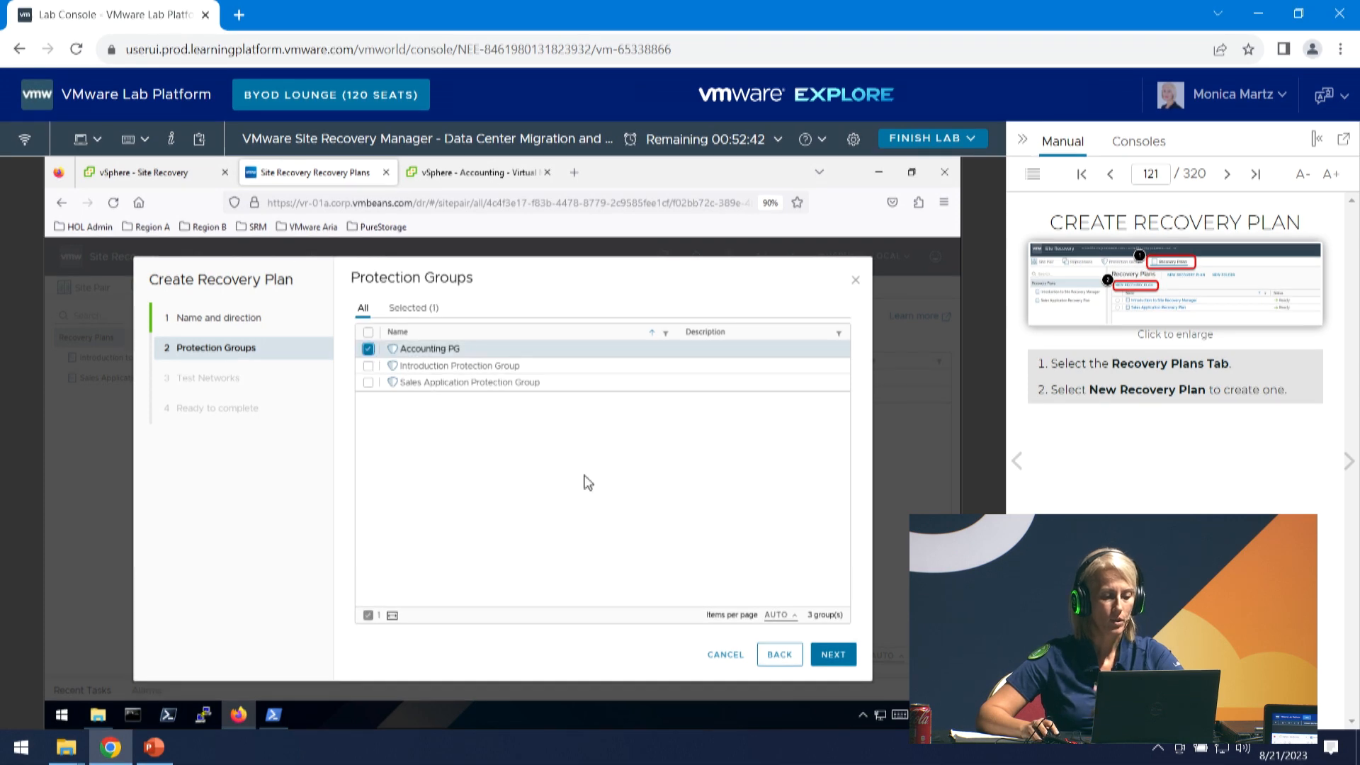
left_click(829, 657)
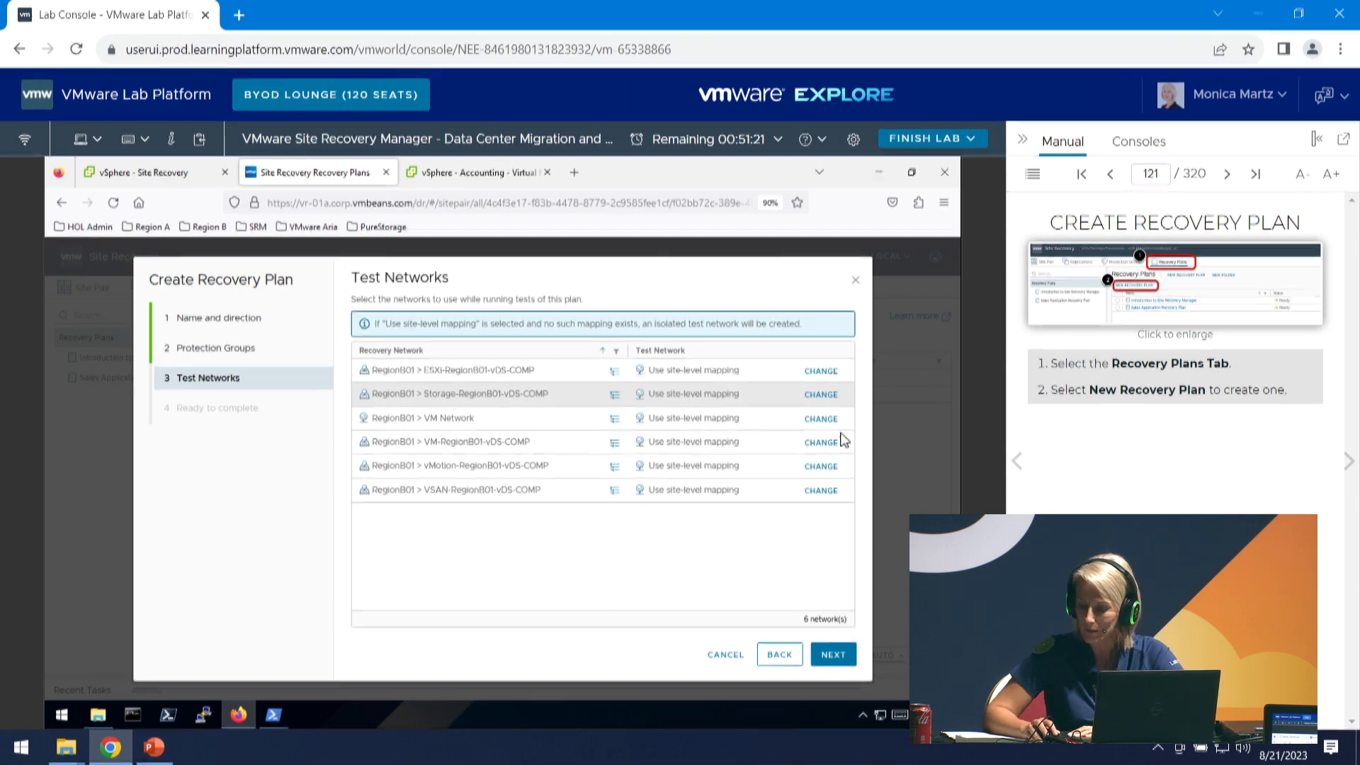
left_click(839, 657)
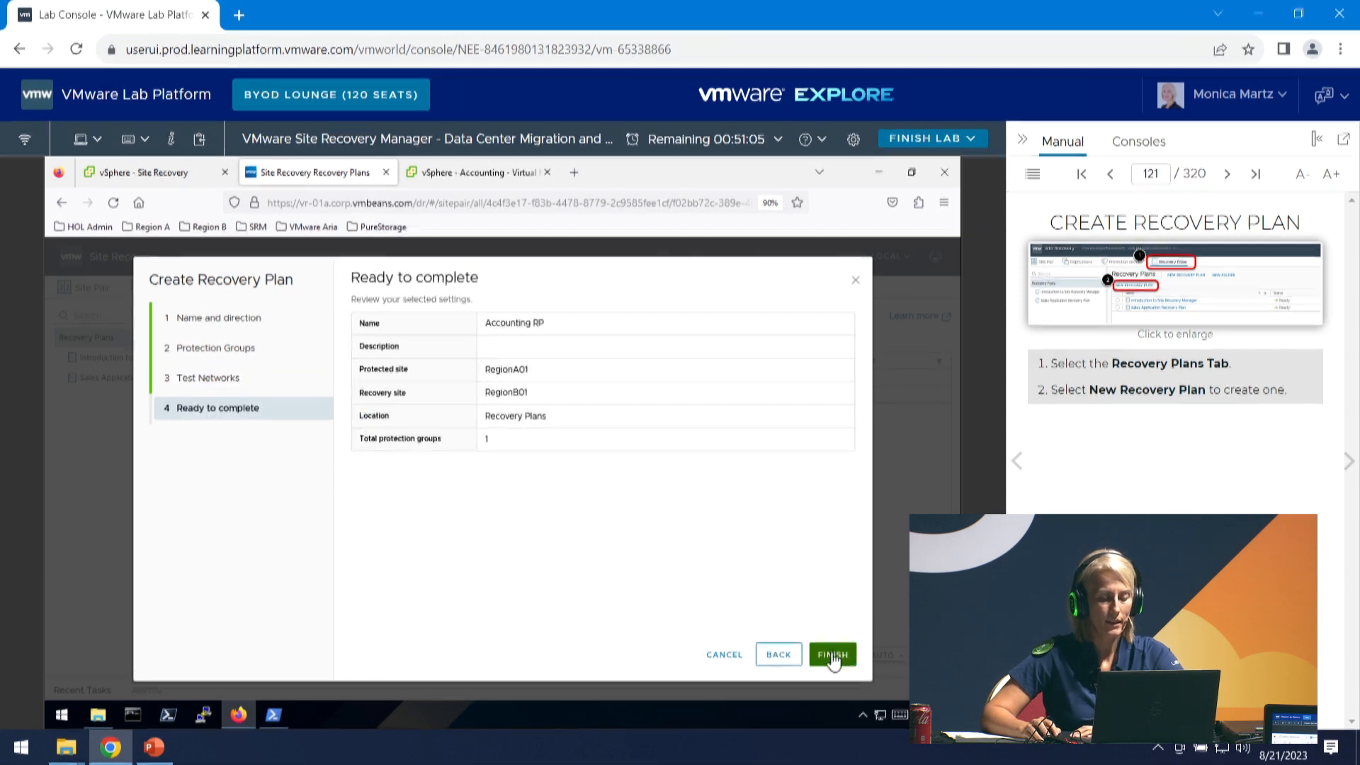
left_click(834, 655)
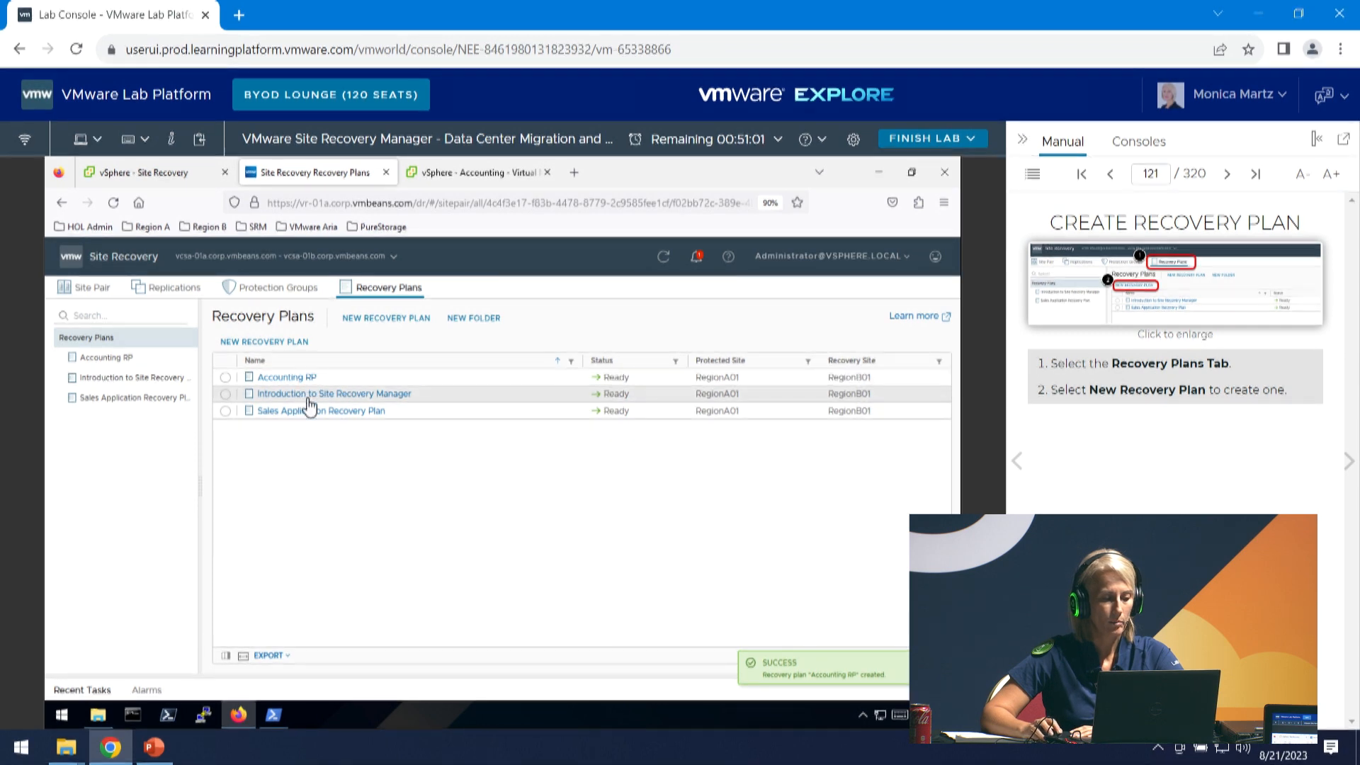
Check the recent task notifications and advance the lab manual through the Test the Recovery Plan lesson to the Replicate Recent Changes page.
left_click(696, 258)
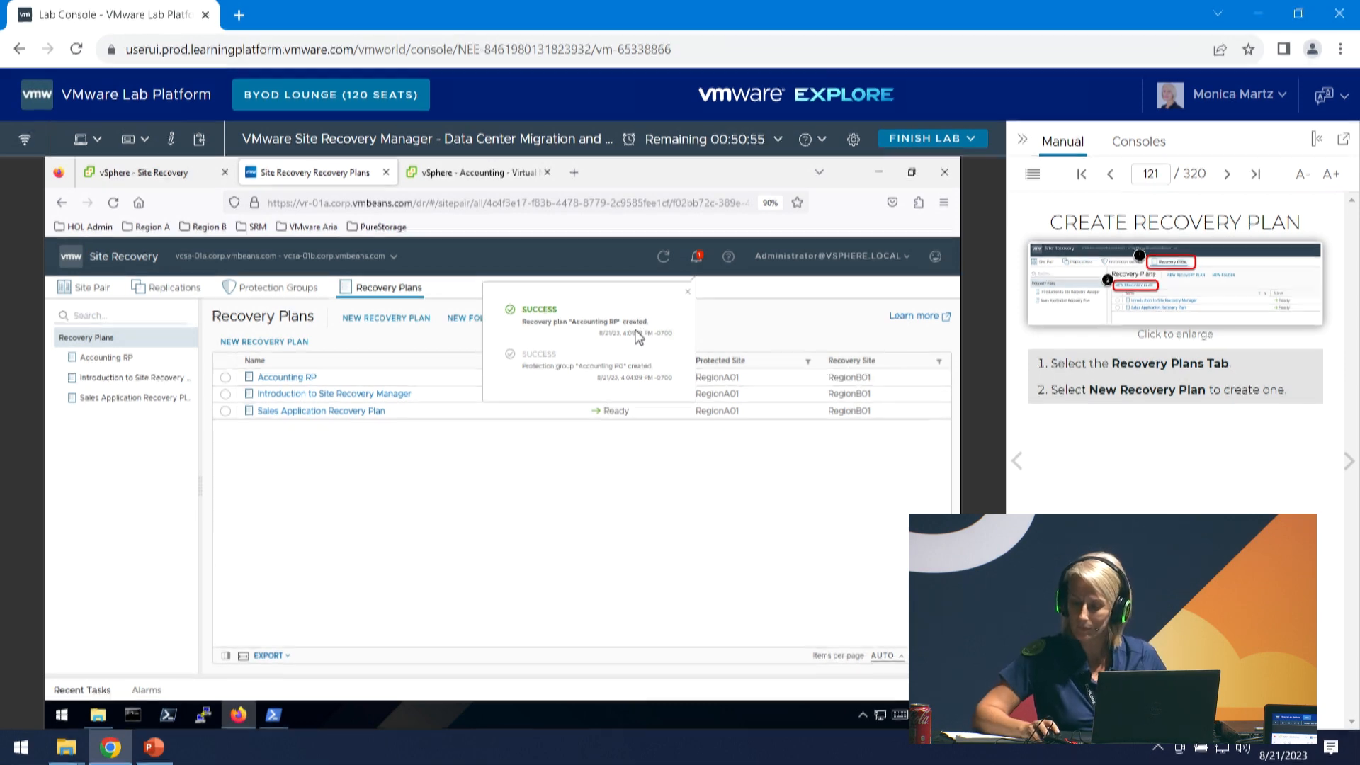
left_click(1348, 461)
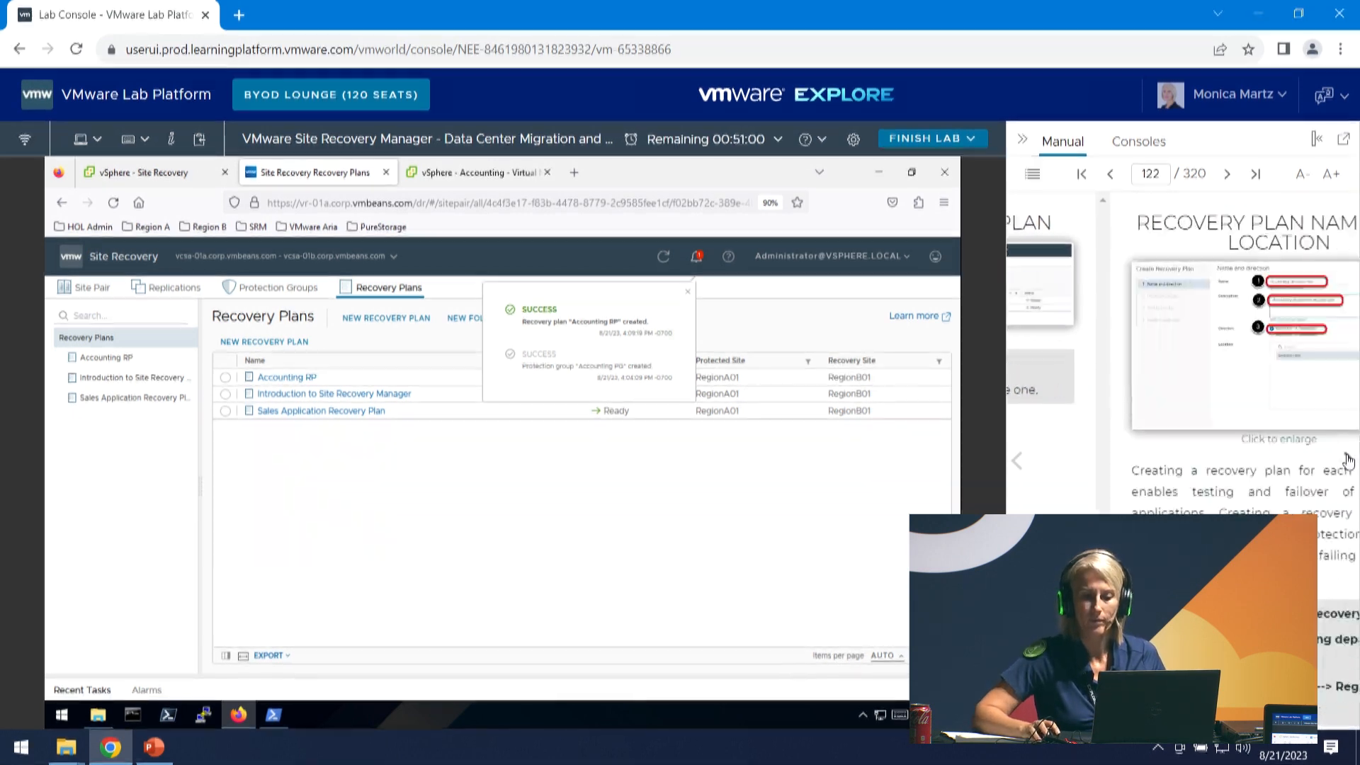
left_click(1349, 461)
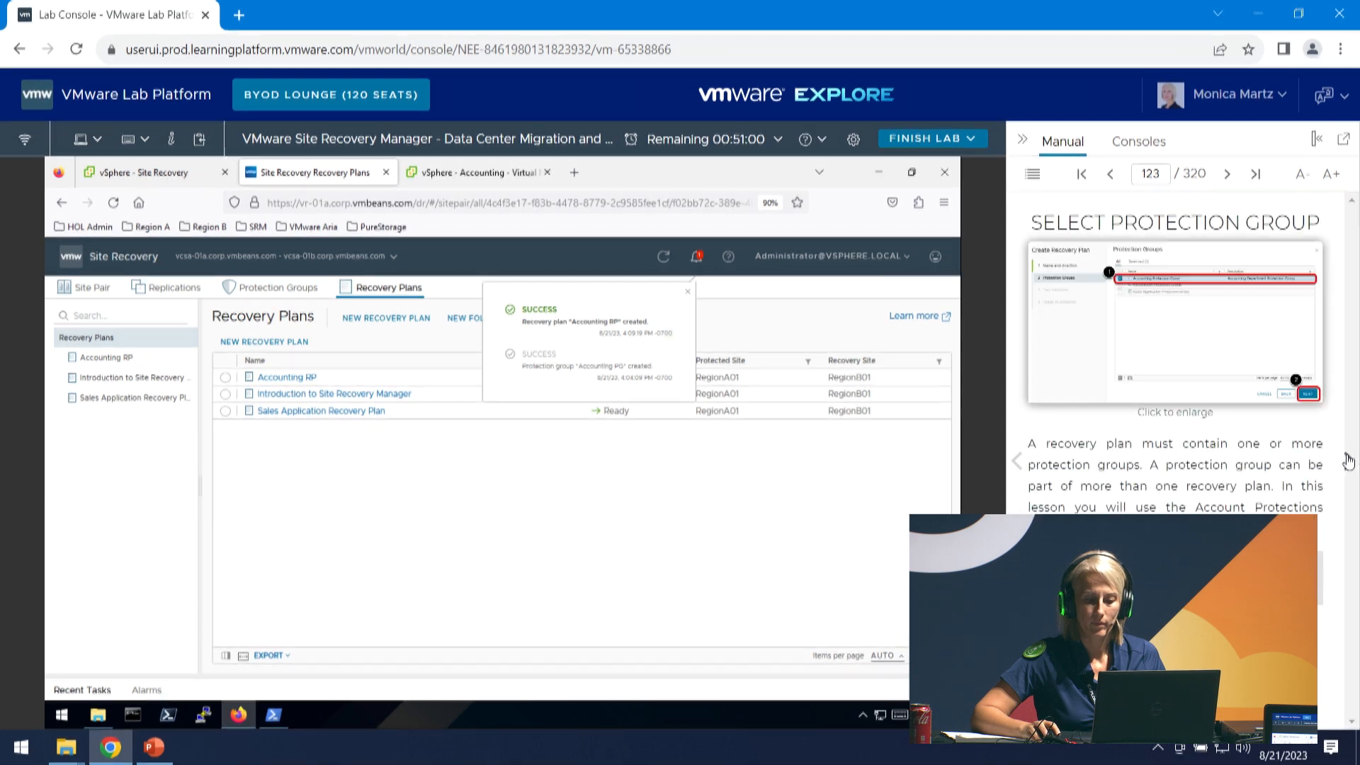
left_click(1348, 462)
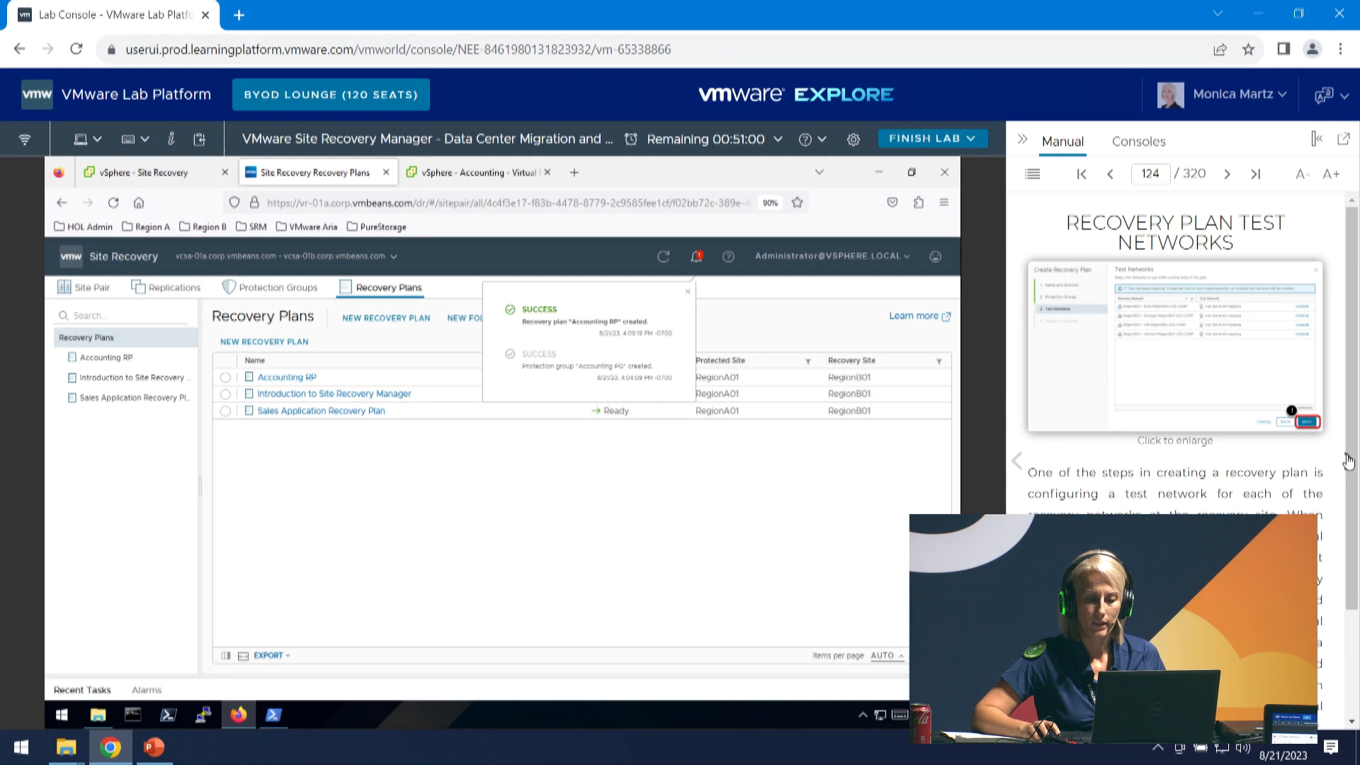
left_click(1348, 461)
left_click(1348, 461)
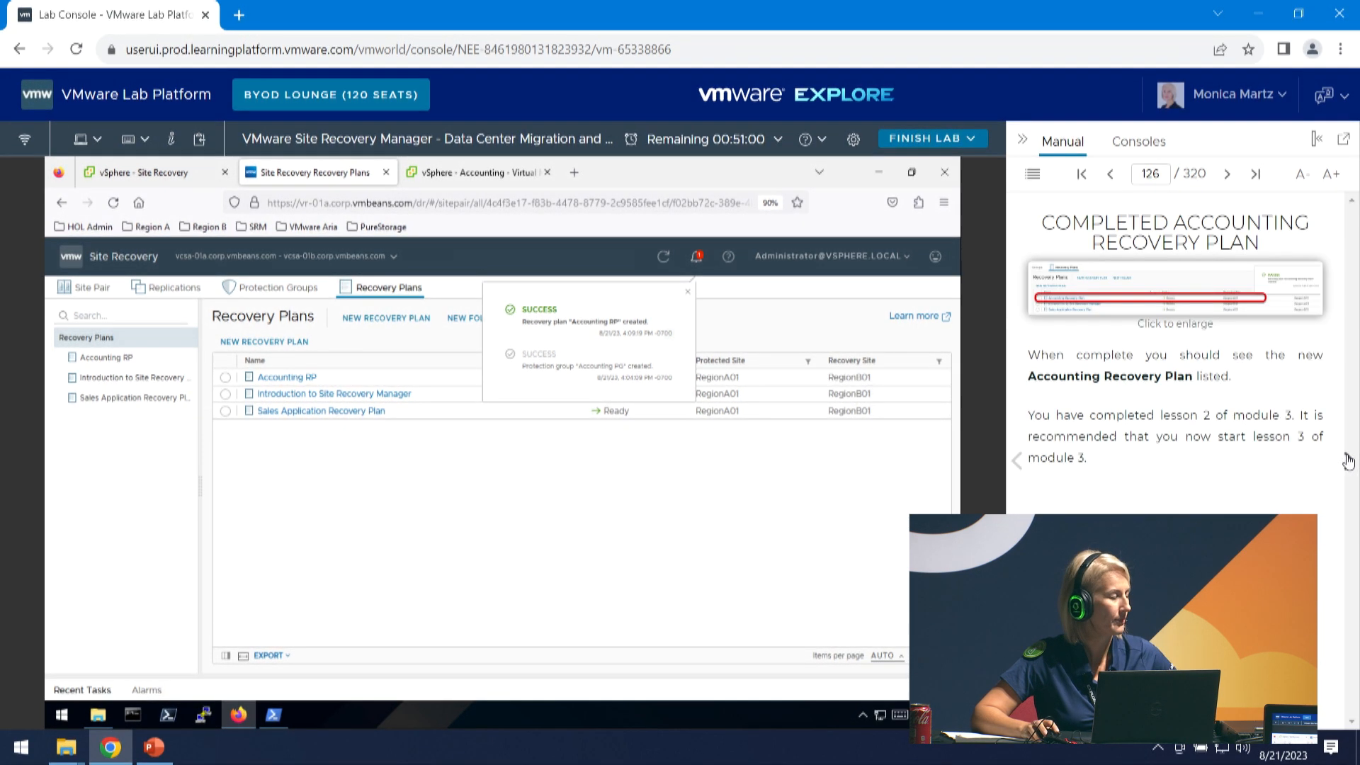
left_click(1349, 462)
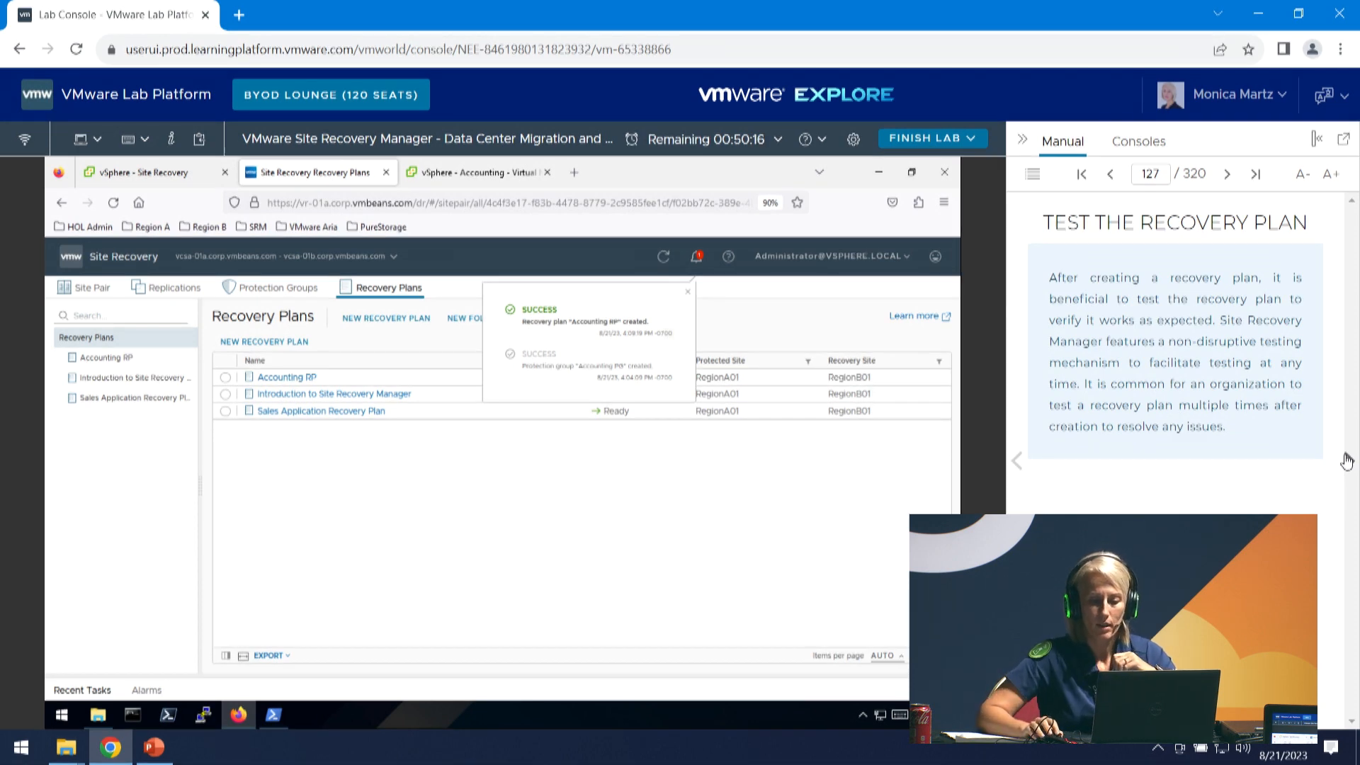
left_click(1350, 464)
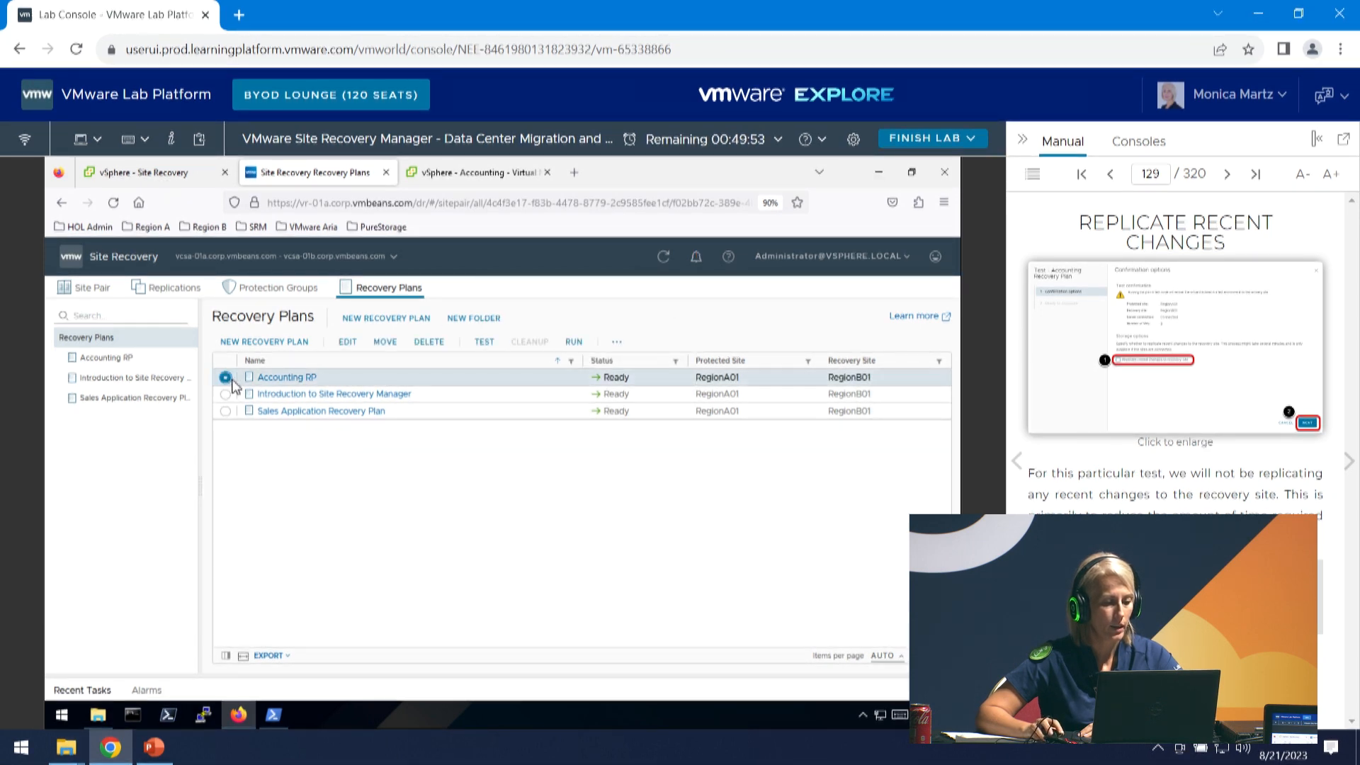
Run a test of the Accounting RP recovery plan without replicating recent changes to the recovery site.
left_click(485, 343)
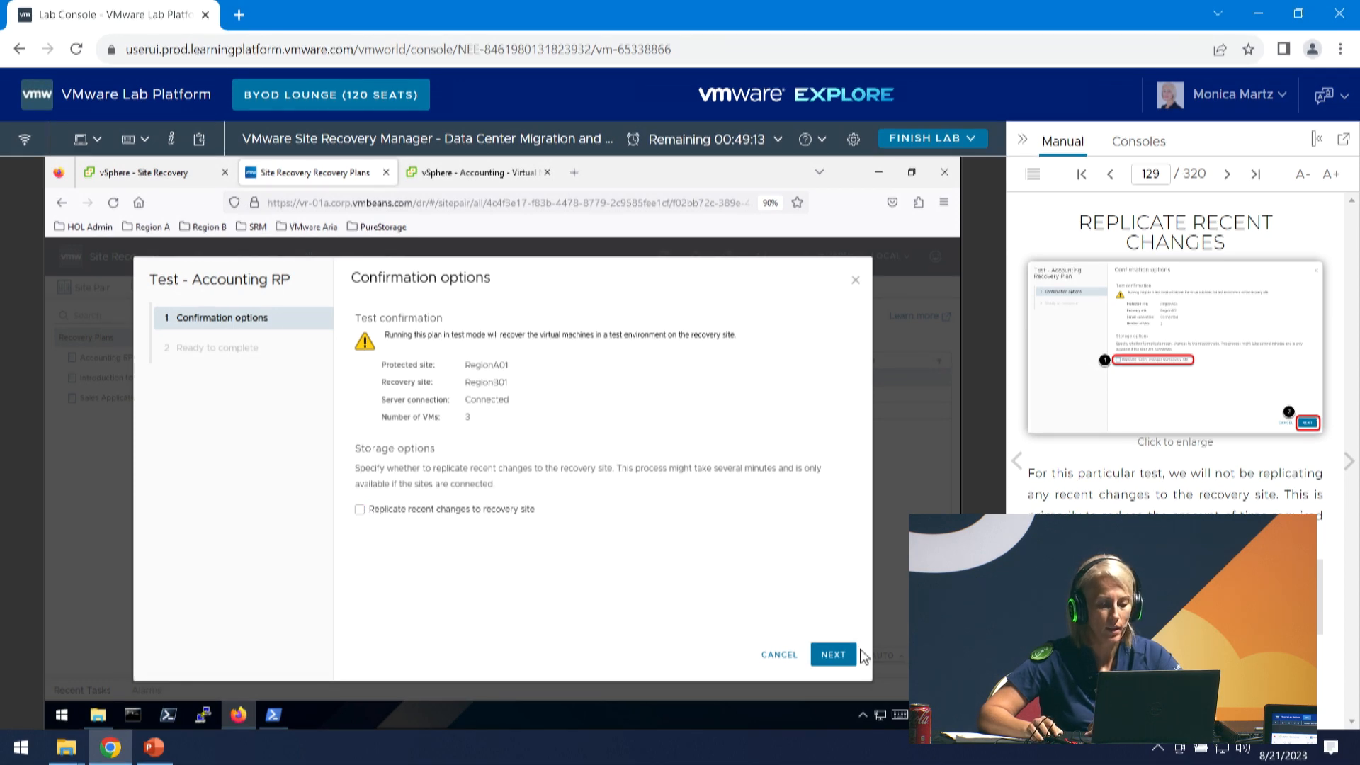
left_click(838, 654)
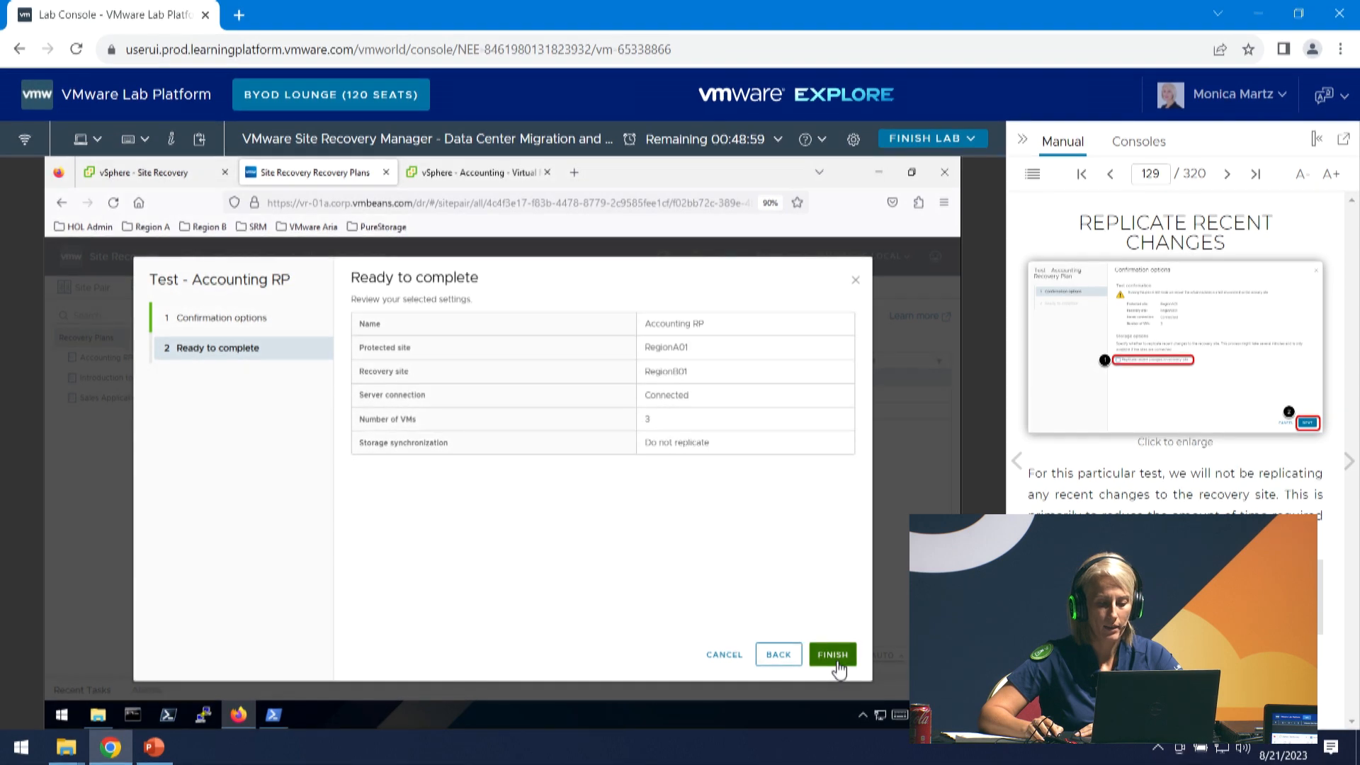
left_click(833, 655)
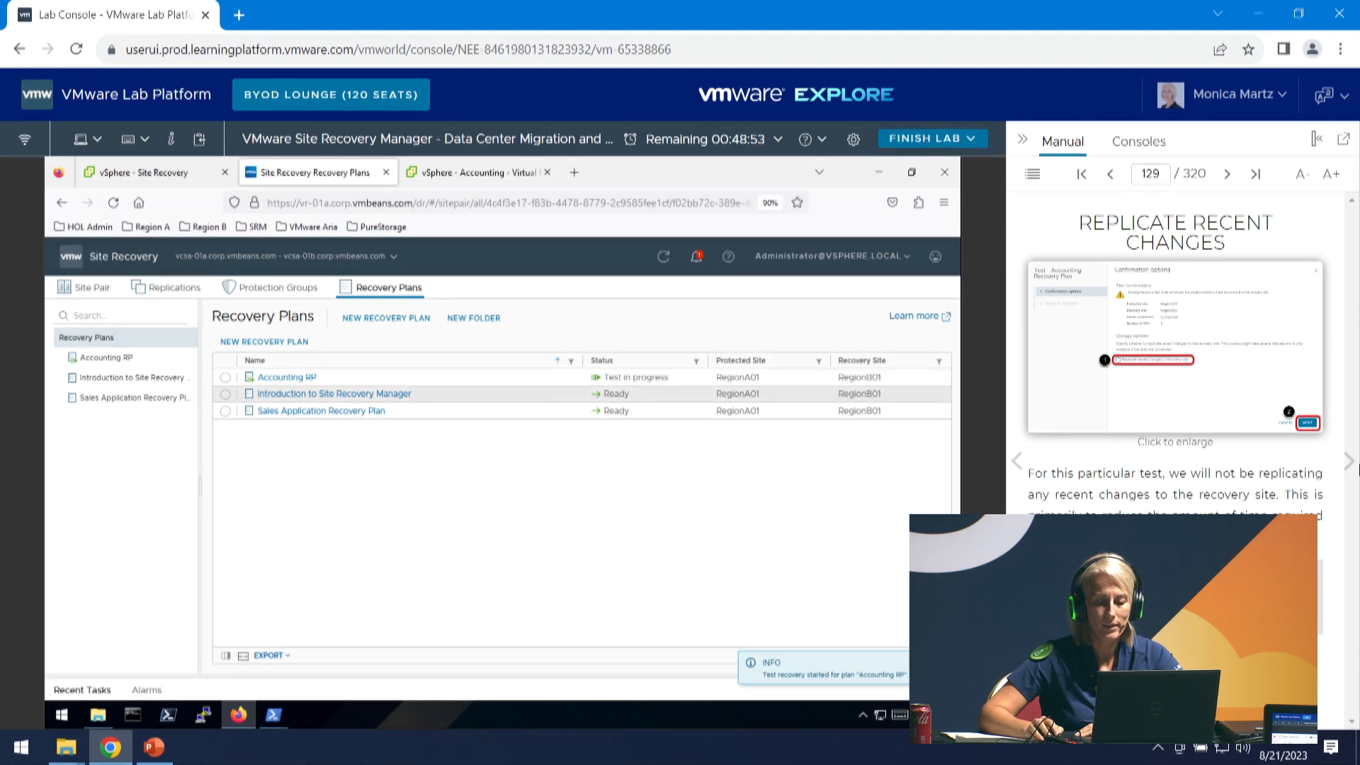
Advance the lab manual to the Monitor the Recovery Plan Test Progress page.
left_click_drag(1358, 469, 1352, 468)
left_click(1352, 468)
left_click(1349, 464)
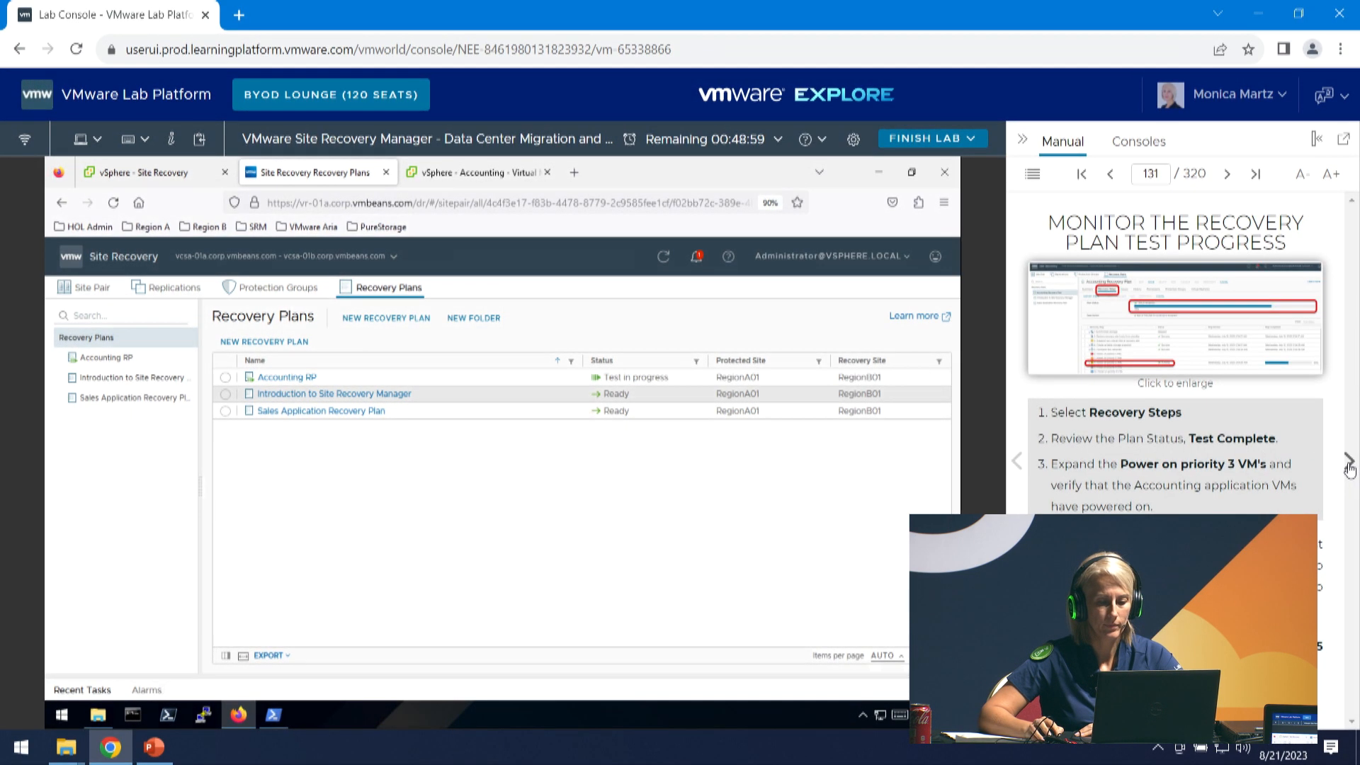
Open the Accounting RP plan and review its test progress in the recovery steps and the plan summary.
left_click(284, 380)
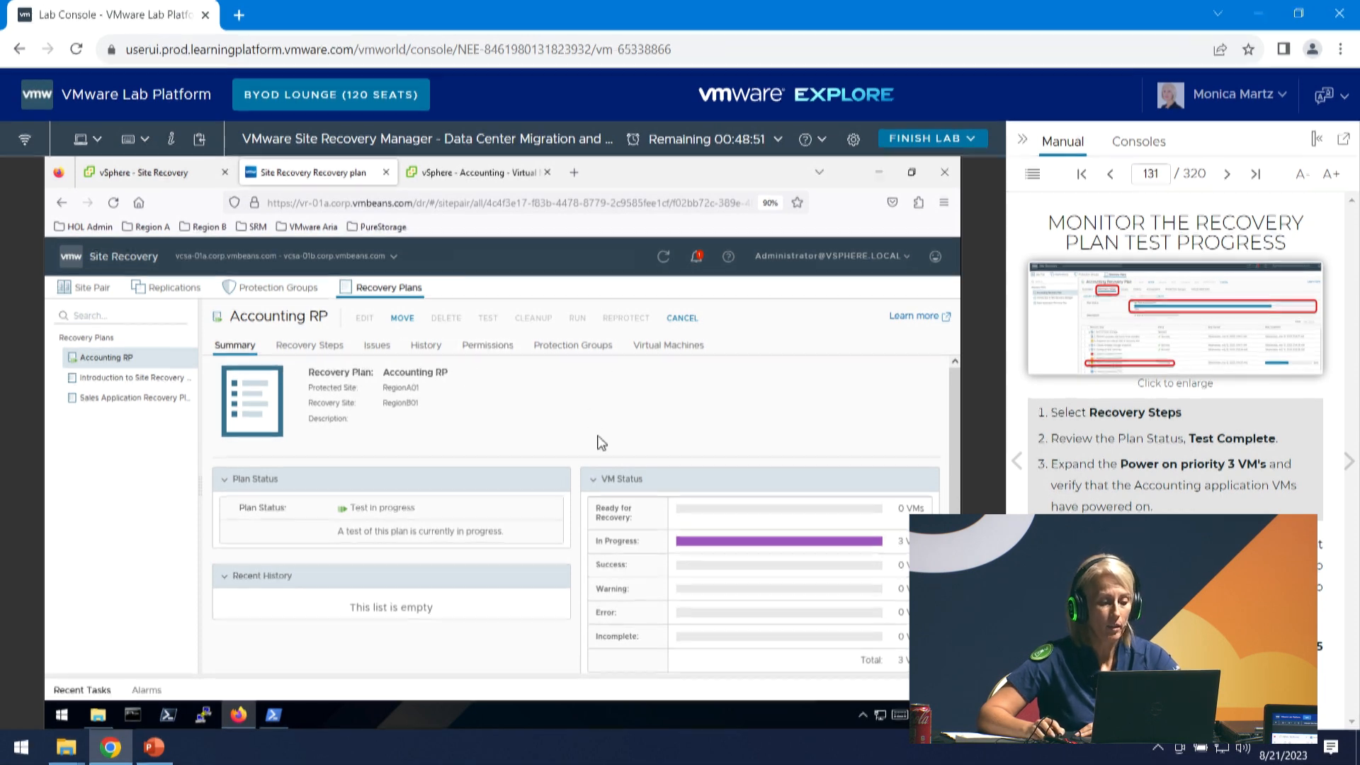
left_click(314, 353)
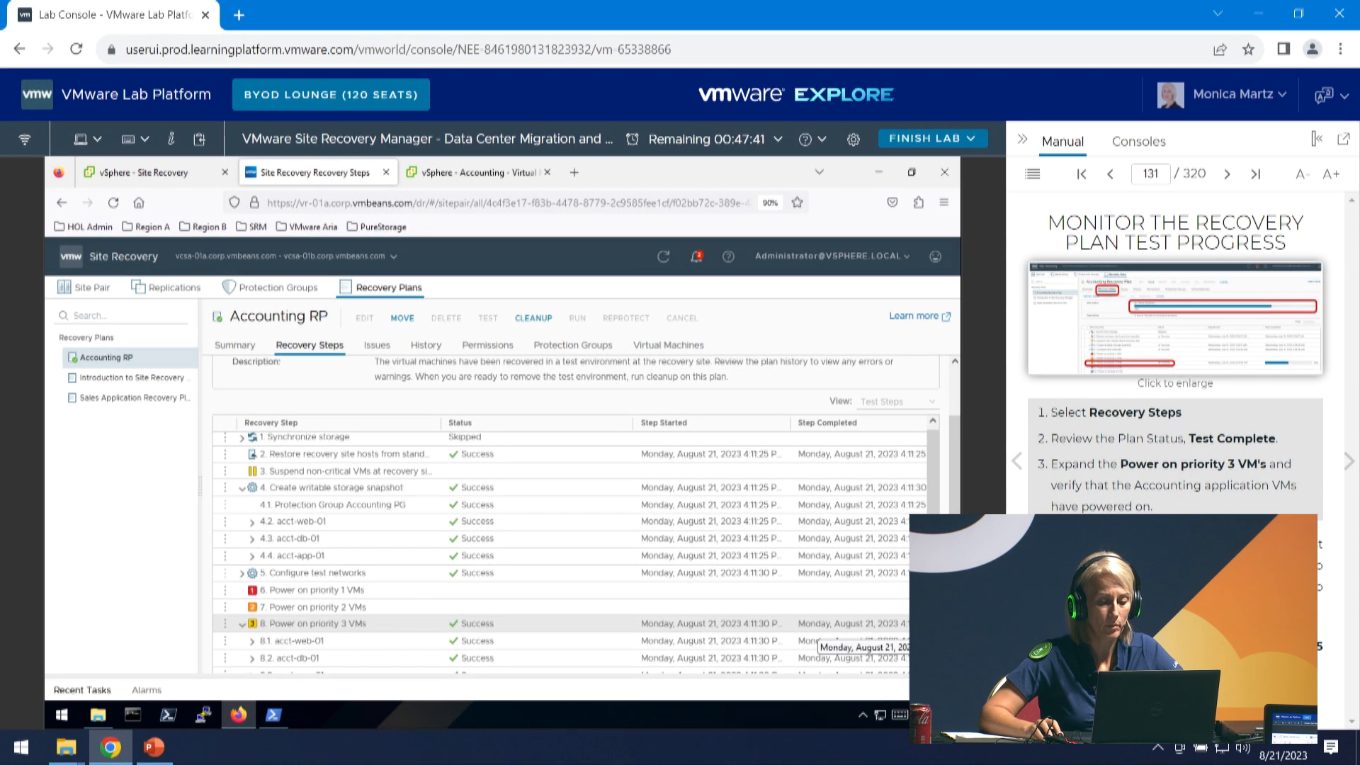
scroll(567, 531, "down", 2)
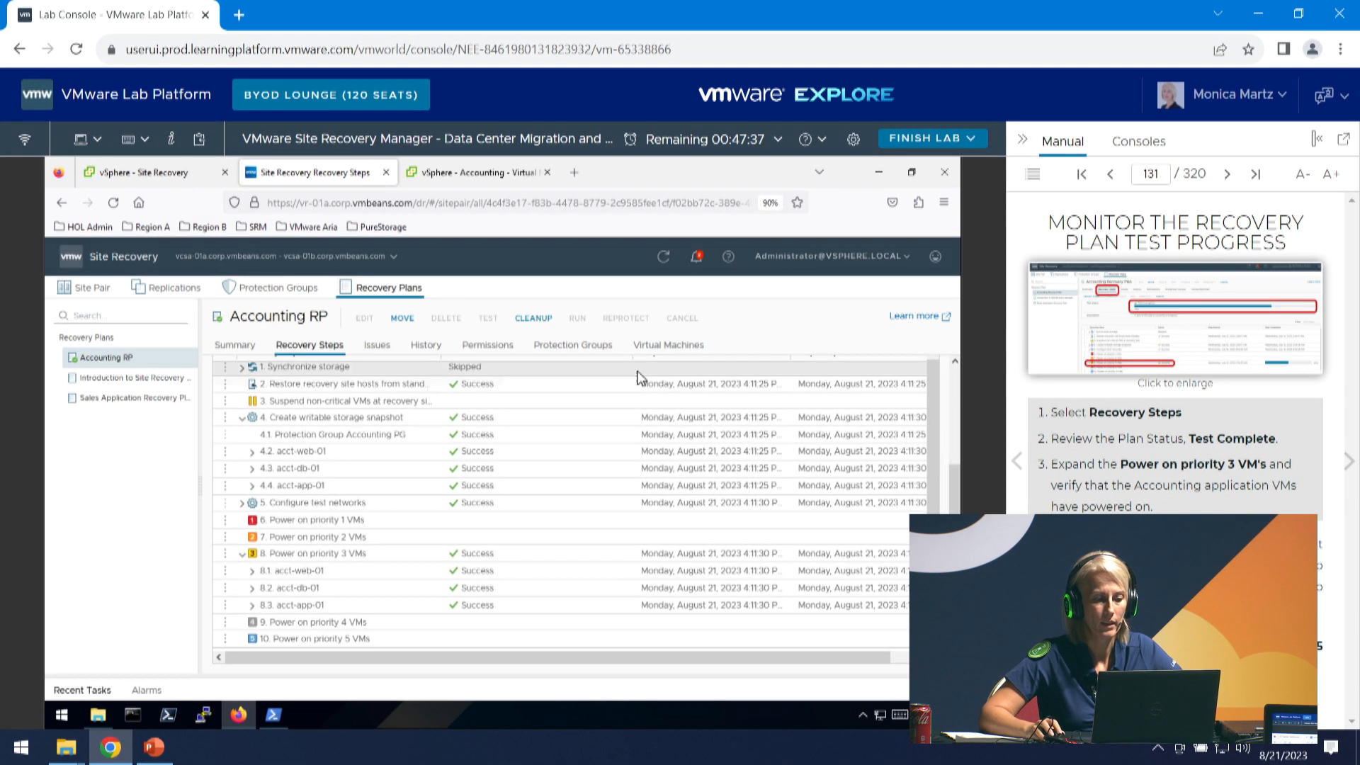
left_click(235, 345)
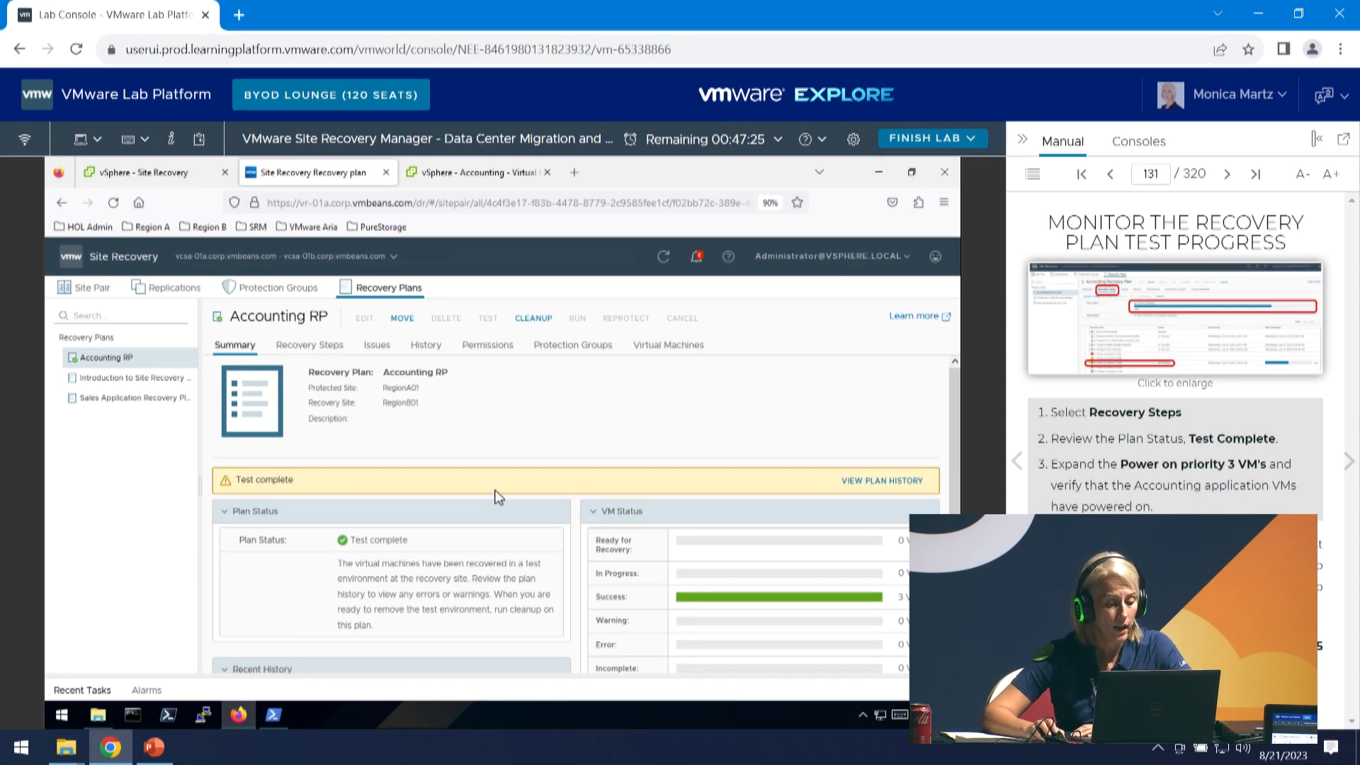
Move the lab manual to the Cleanup the Recovery Plan page.
left_click(1348, 462)
left_click(1348, 462)
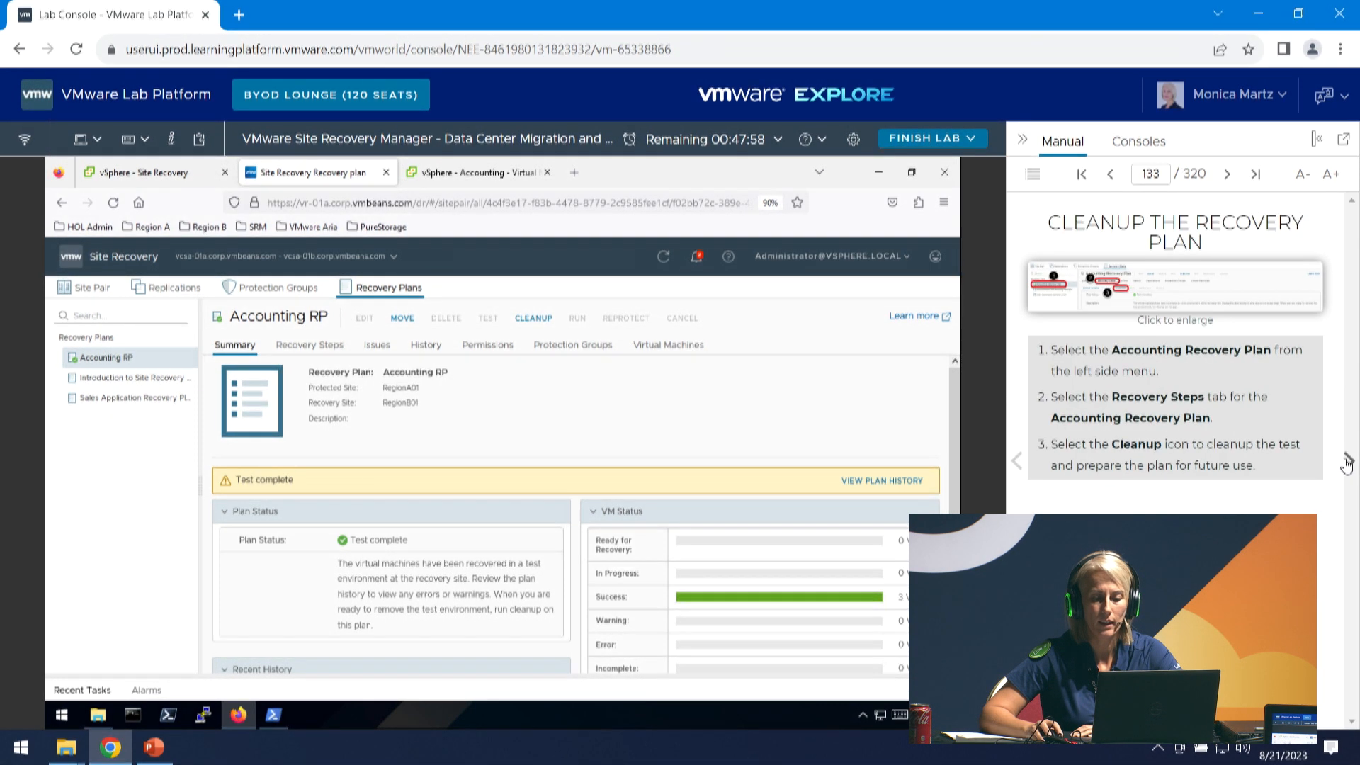
left_click(1348, 463)
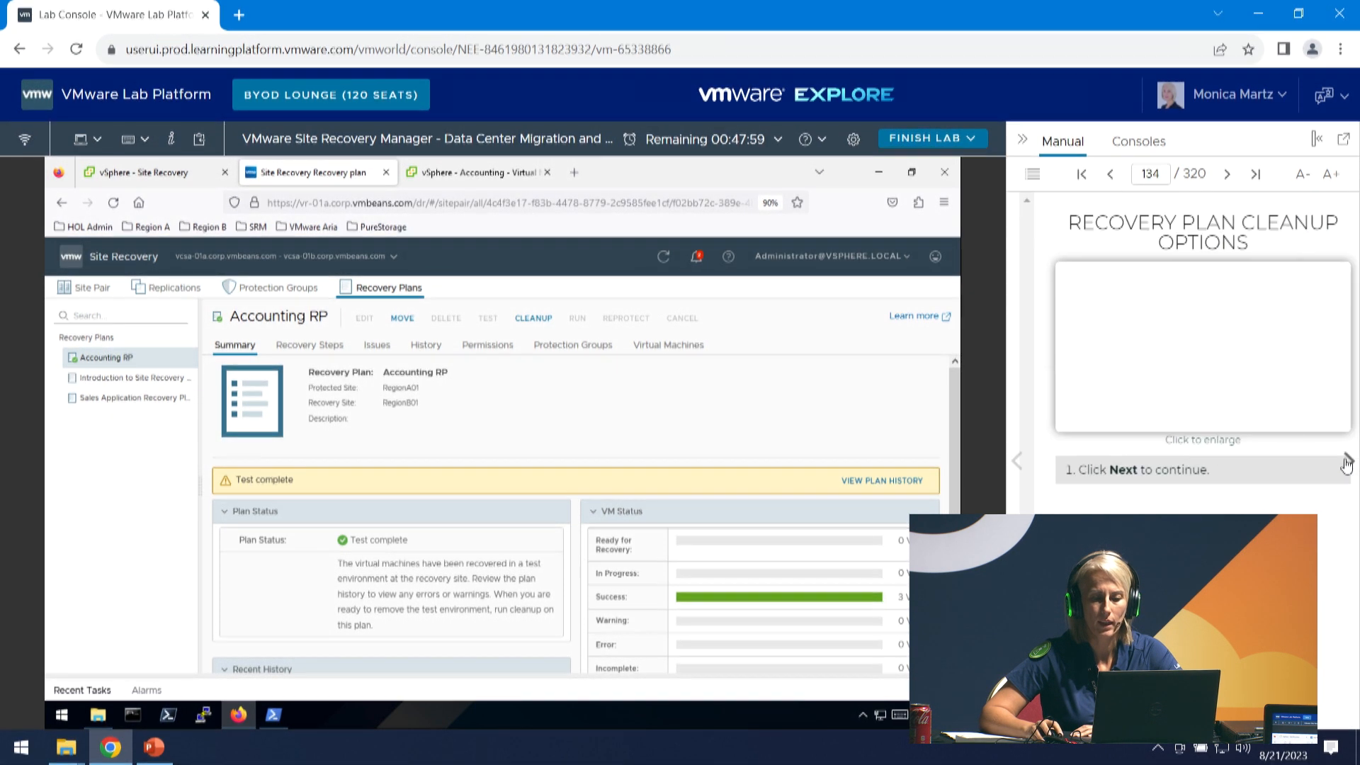
left_click(1017, 461)
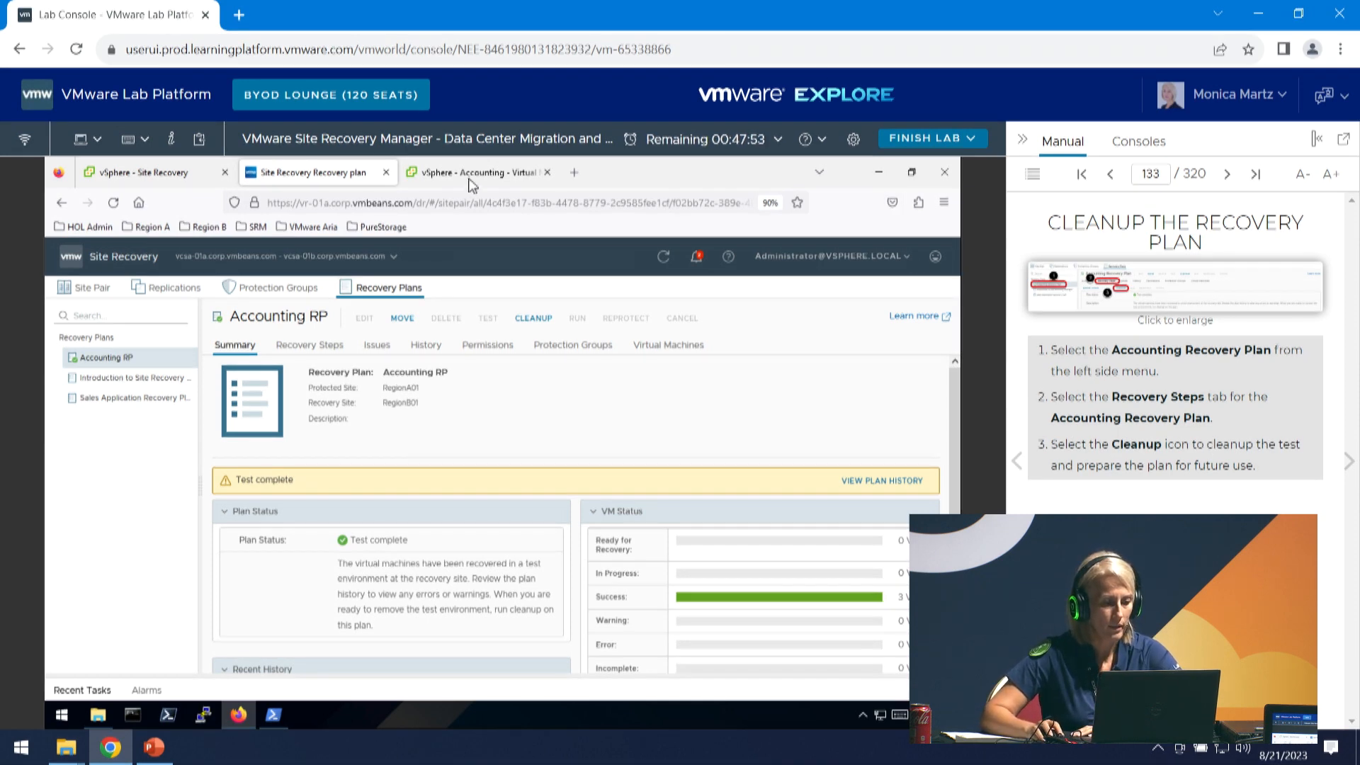
Check the state of the recovered Accounting virtual machines at RegionB01 in vSphere, and return to the Accounting RP plan.
left_click(455, 170)
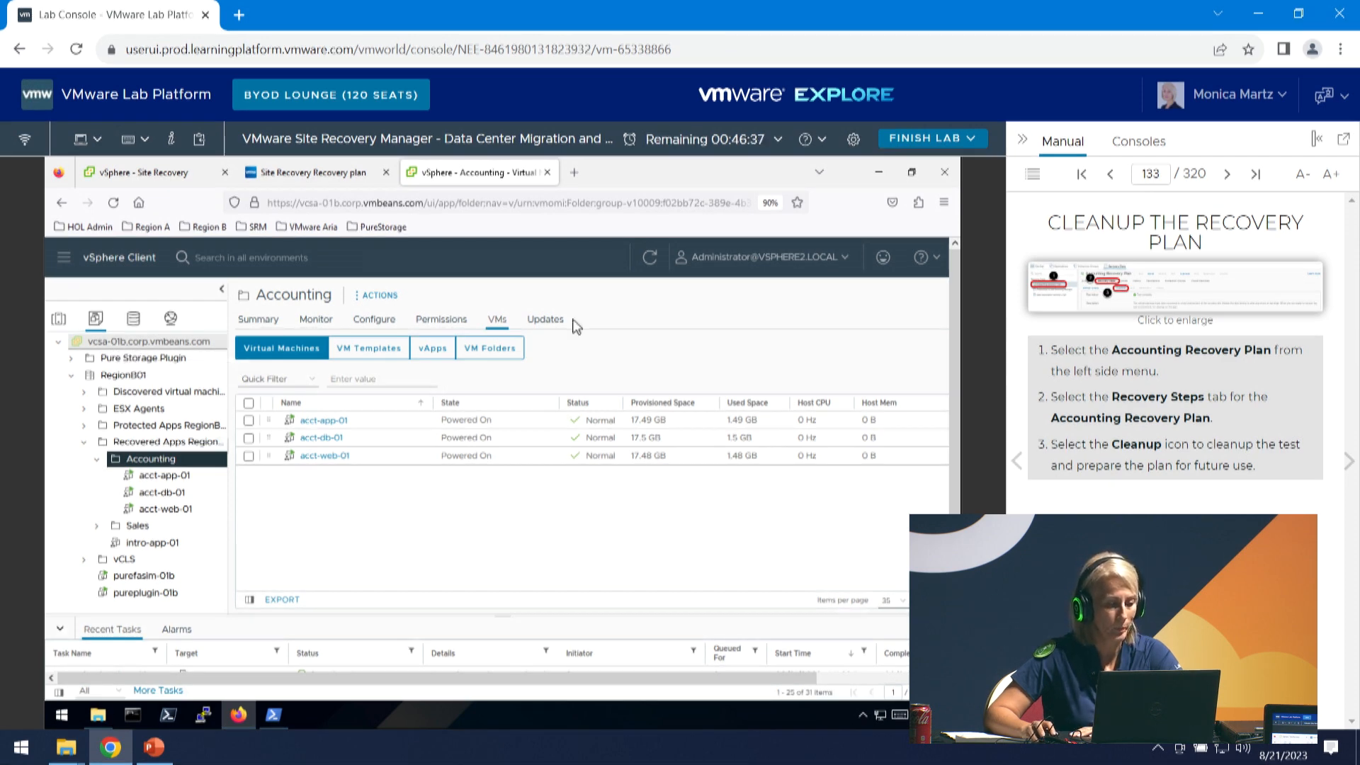
left_click(333, 174)
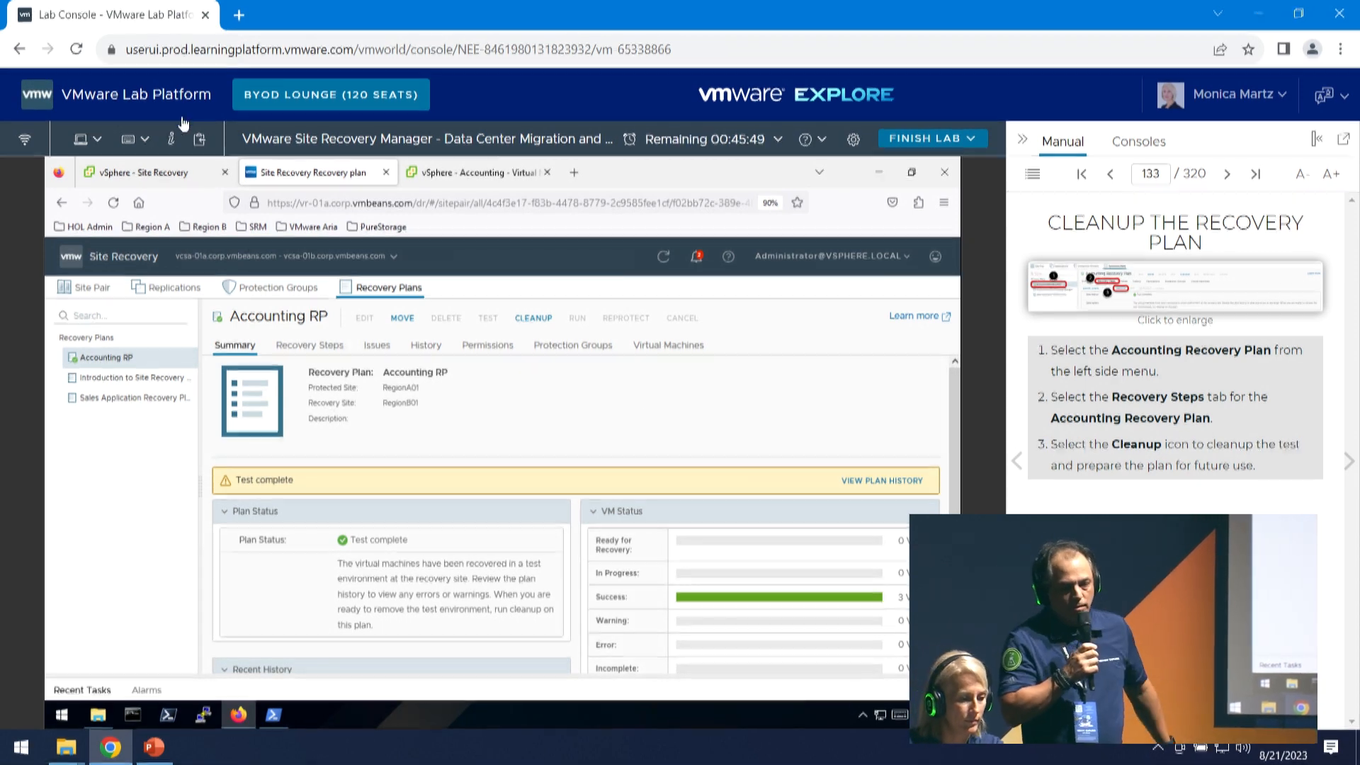
Switch to the protected site's vSphere Client and open the RegionA01 datacenter in the vcsa-01a.corp.vmbeans.com inventory.
left_click(192, 173)
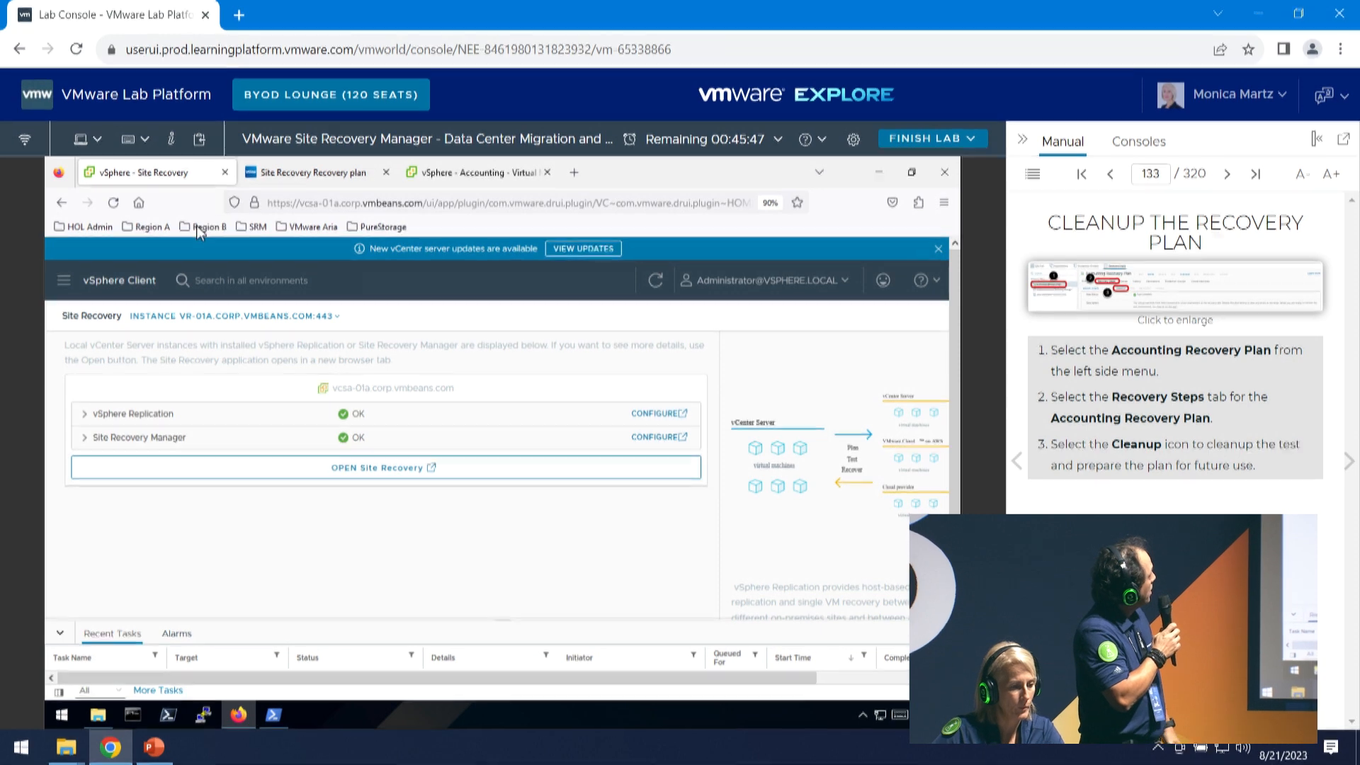
left_click(63, 280)
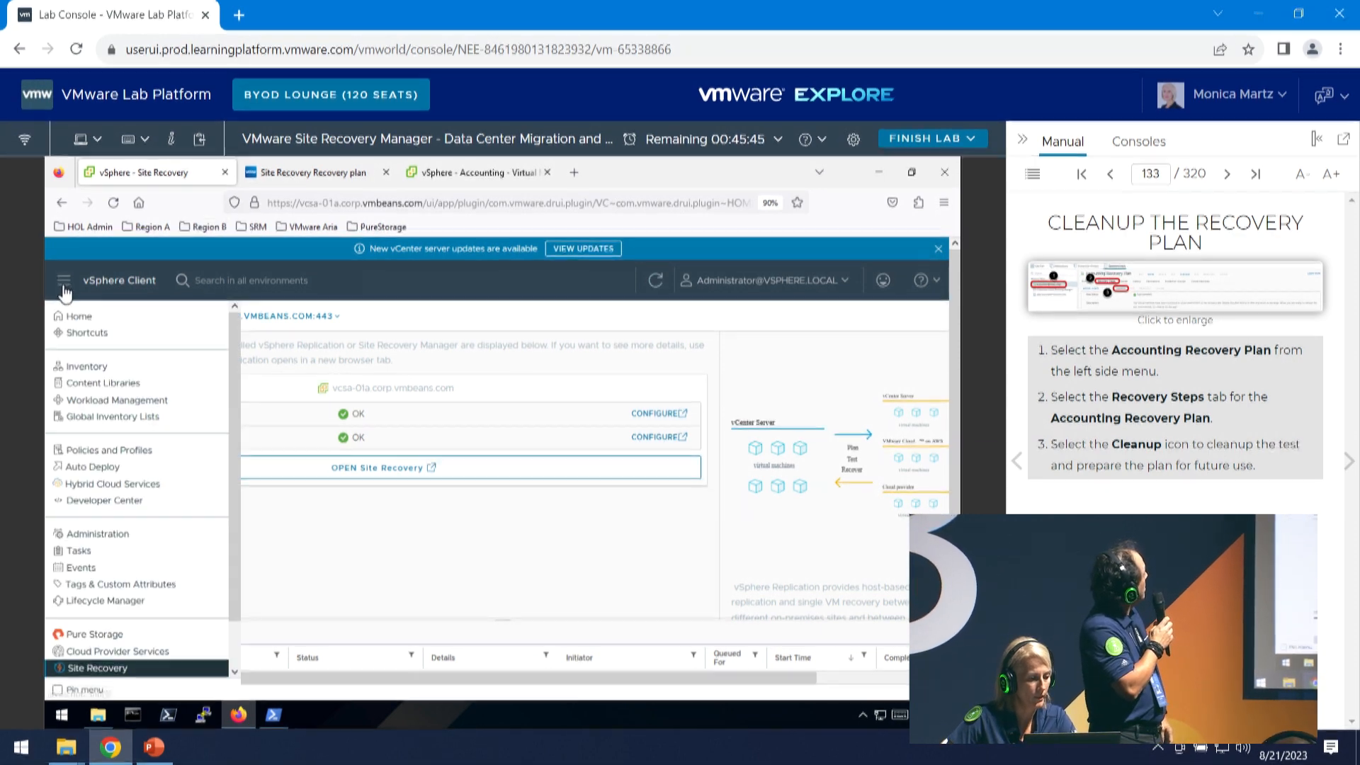
left_click(90, 368)
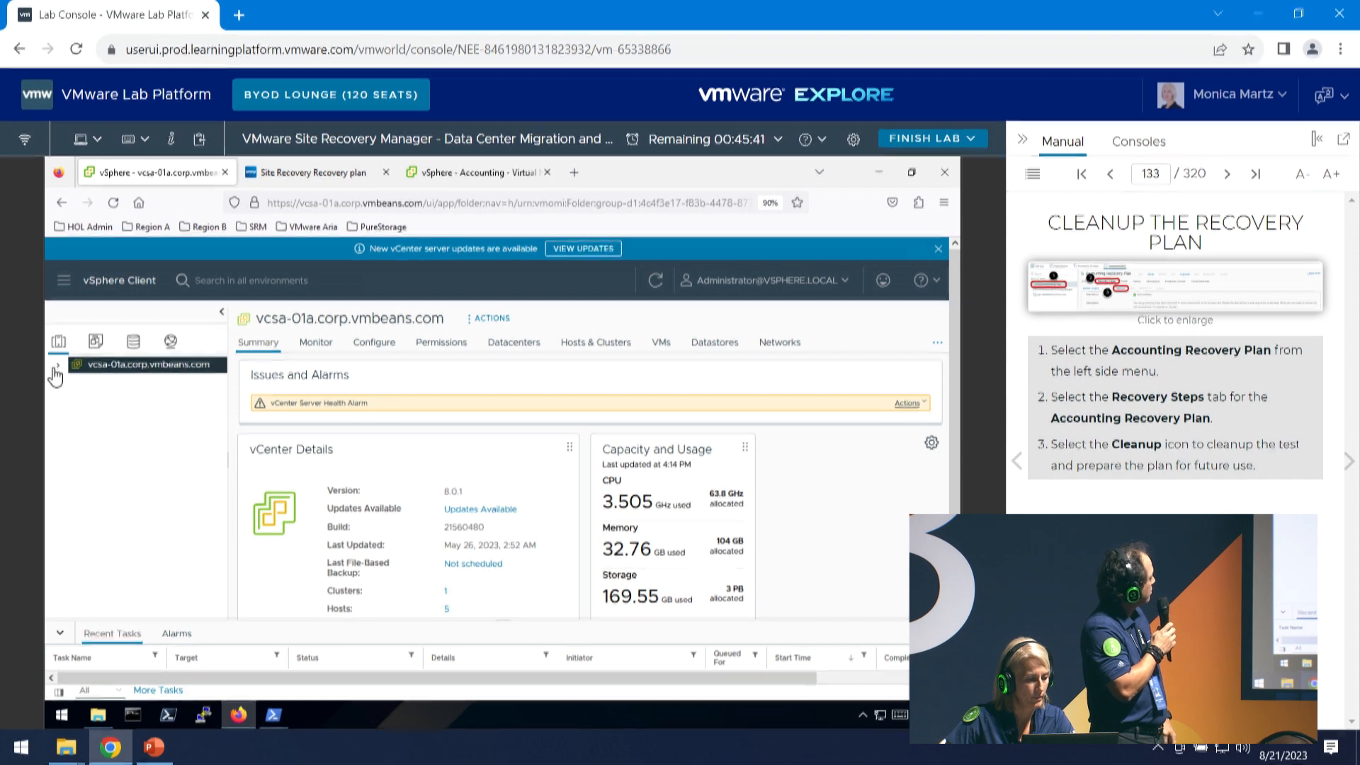
left_click(57, 365)
left_click(71, 398)
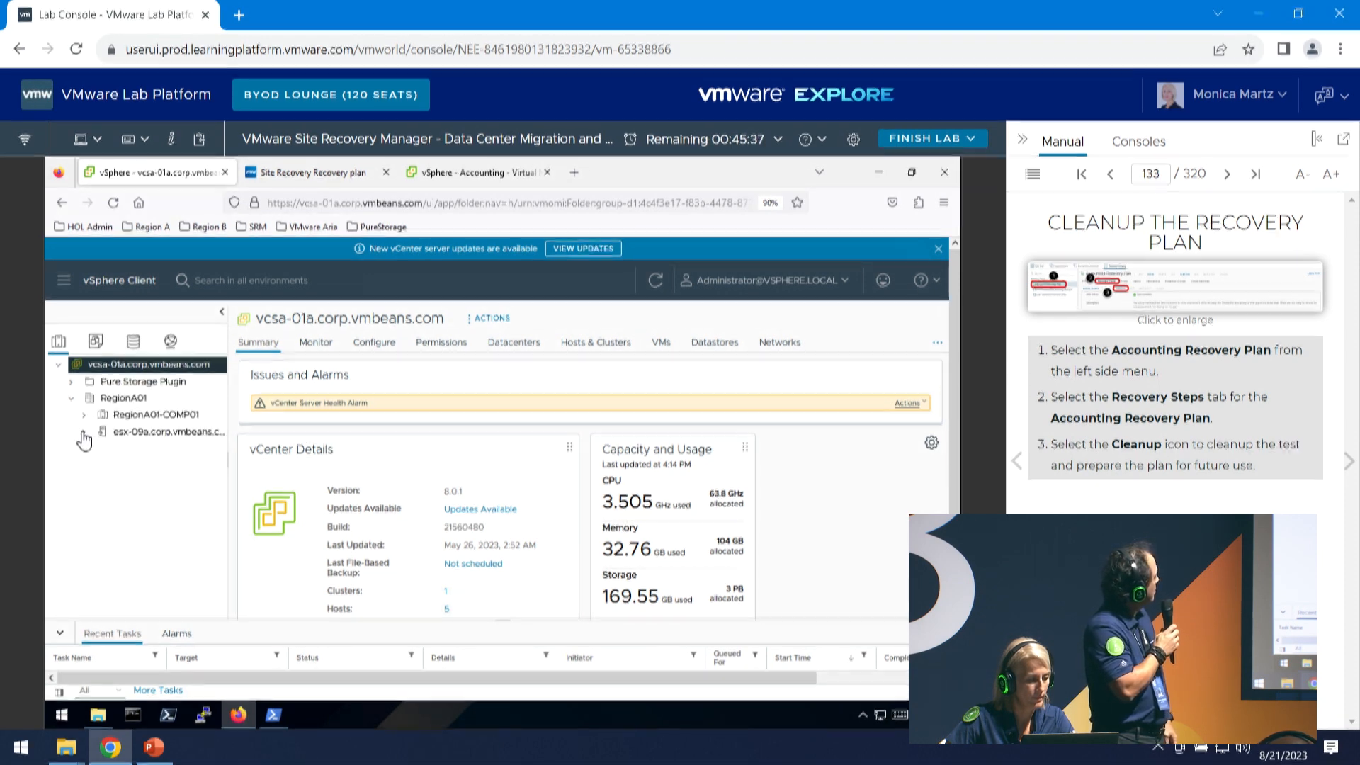
left_click(112, 398)
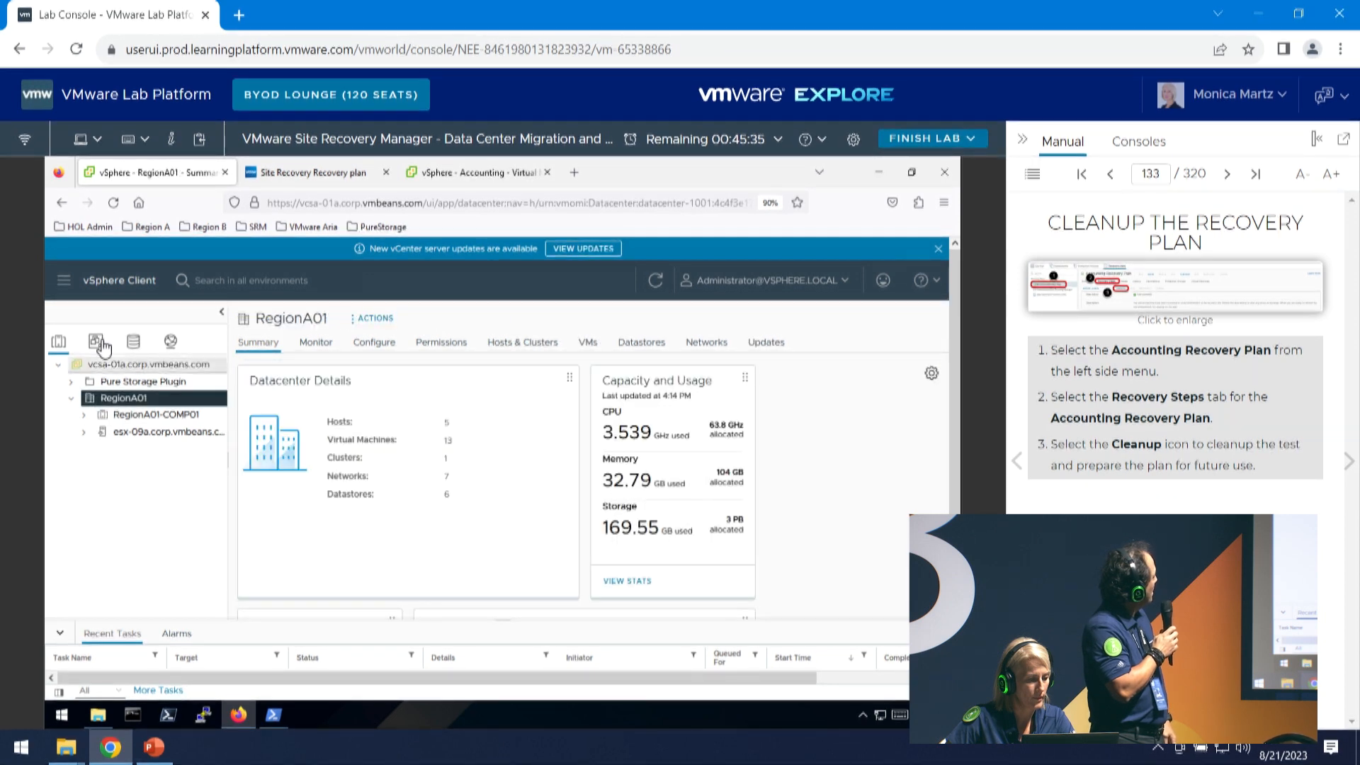
List the virtual machines in the Accounting folder under RegionA01's protected apps to check their power state.
left_click(96, 341)
left_click(58, 364)
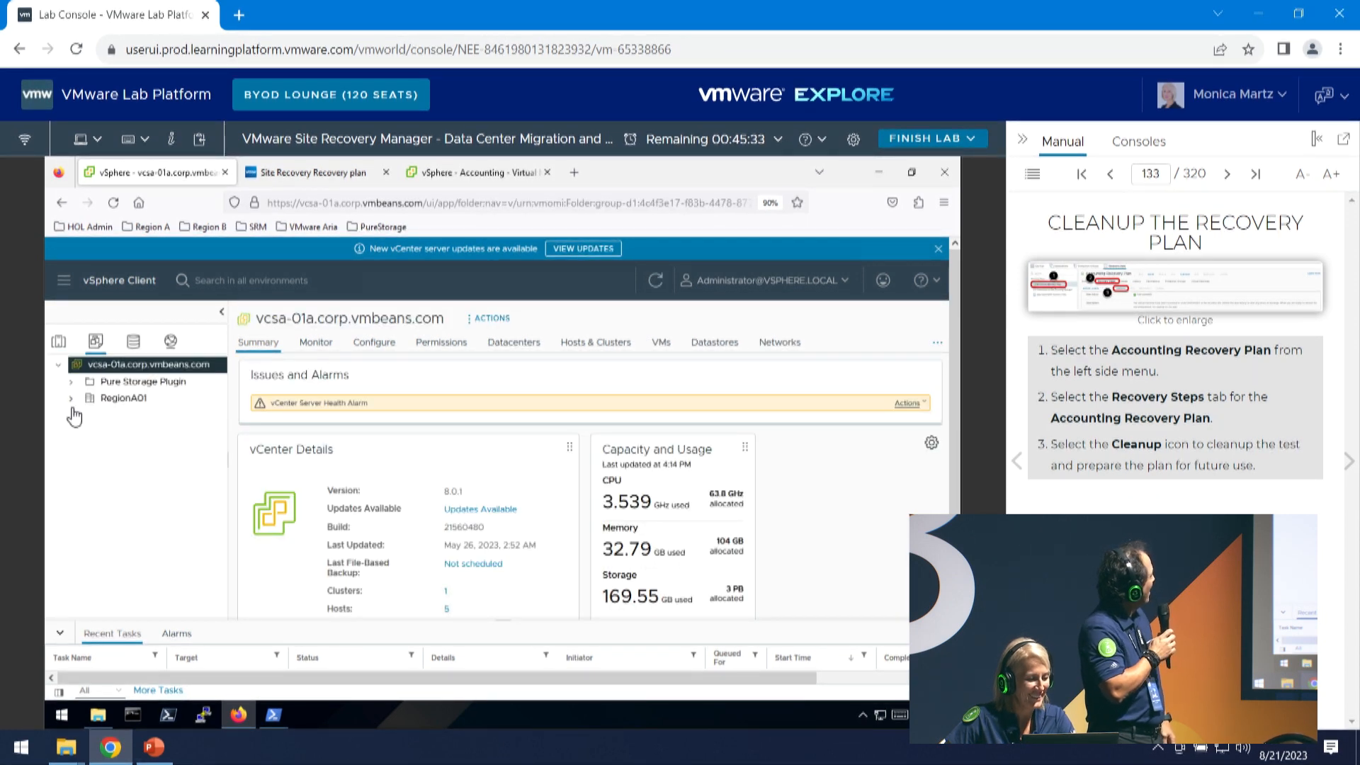
left_click(73, 401)
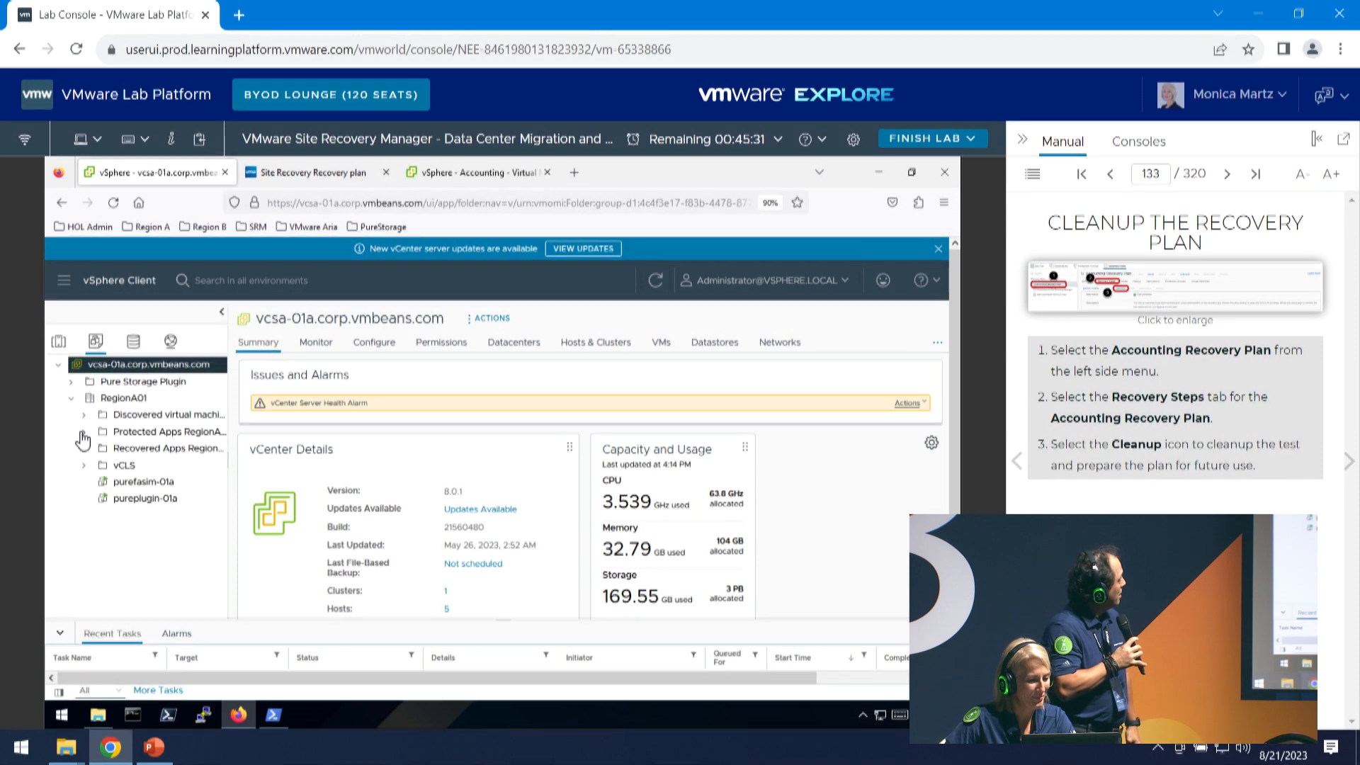
left_click(84, 431)
left_click(150, 448)
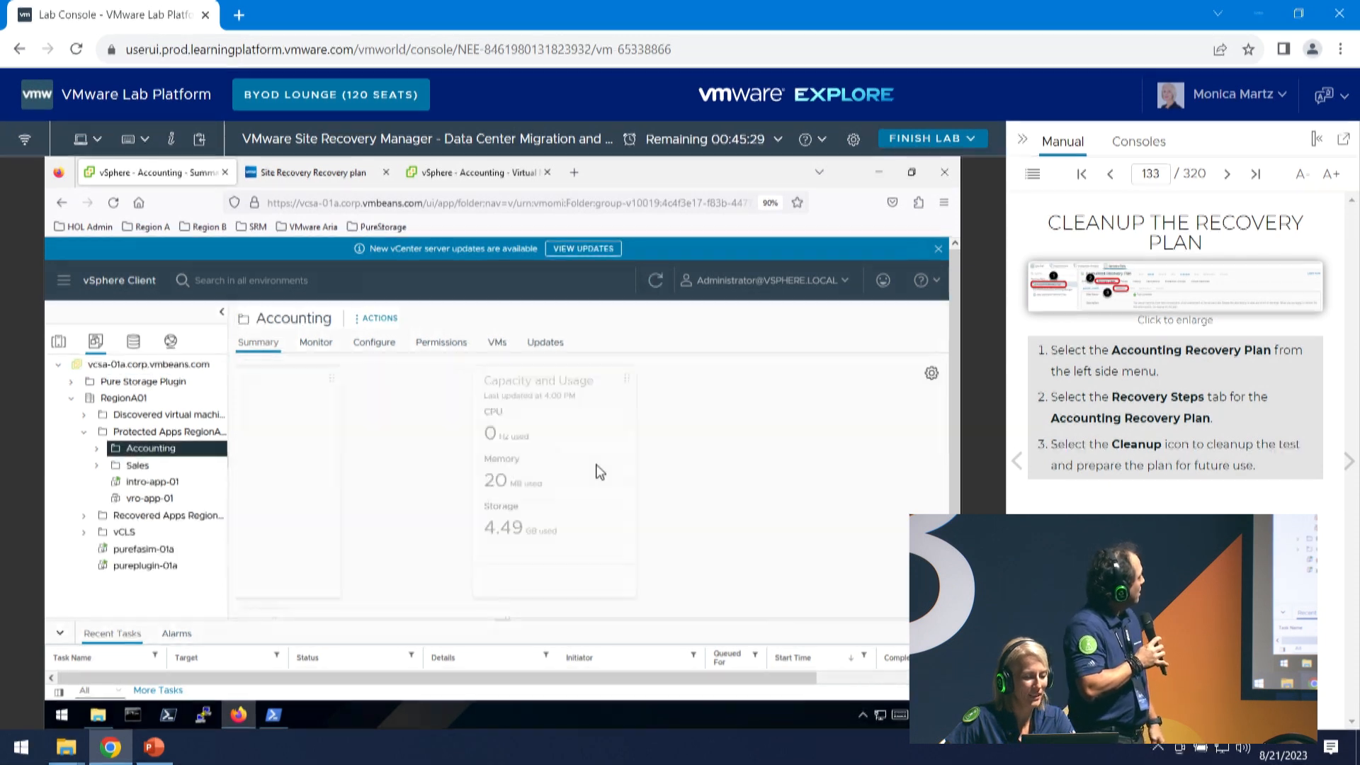
left_click(508, 348)
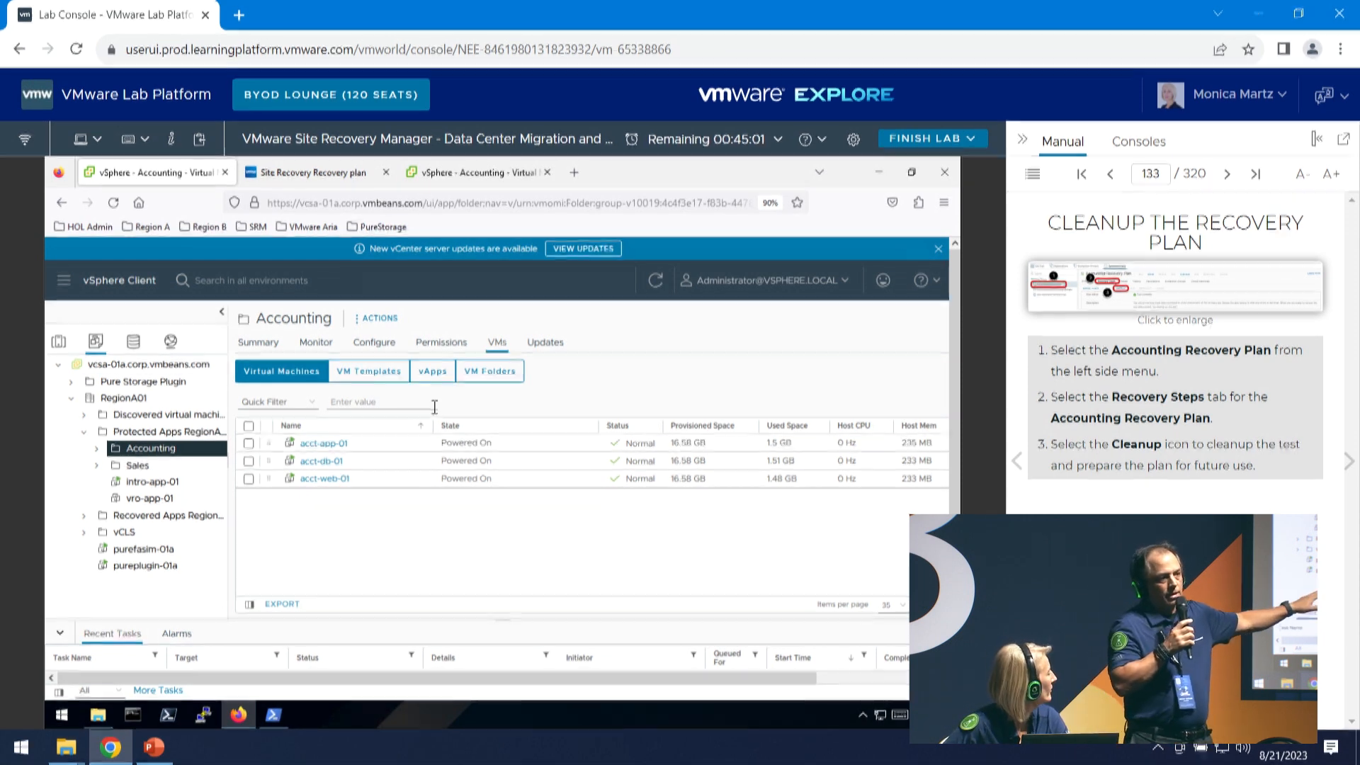
Return to Site Recovery and run a cleanup of the Accounting RP plan without forcing it.
left_click(317, 172)
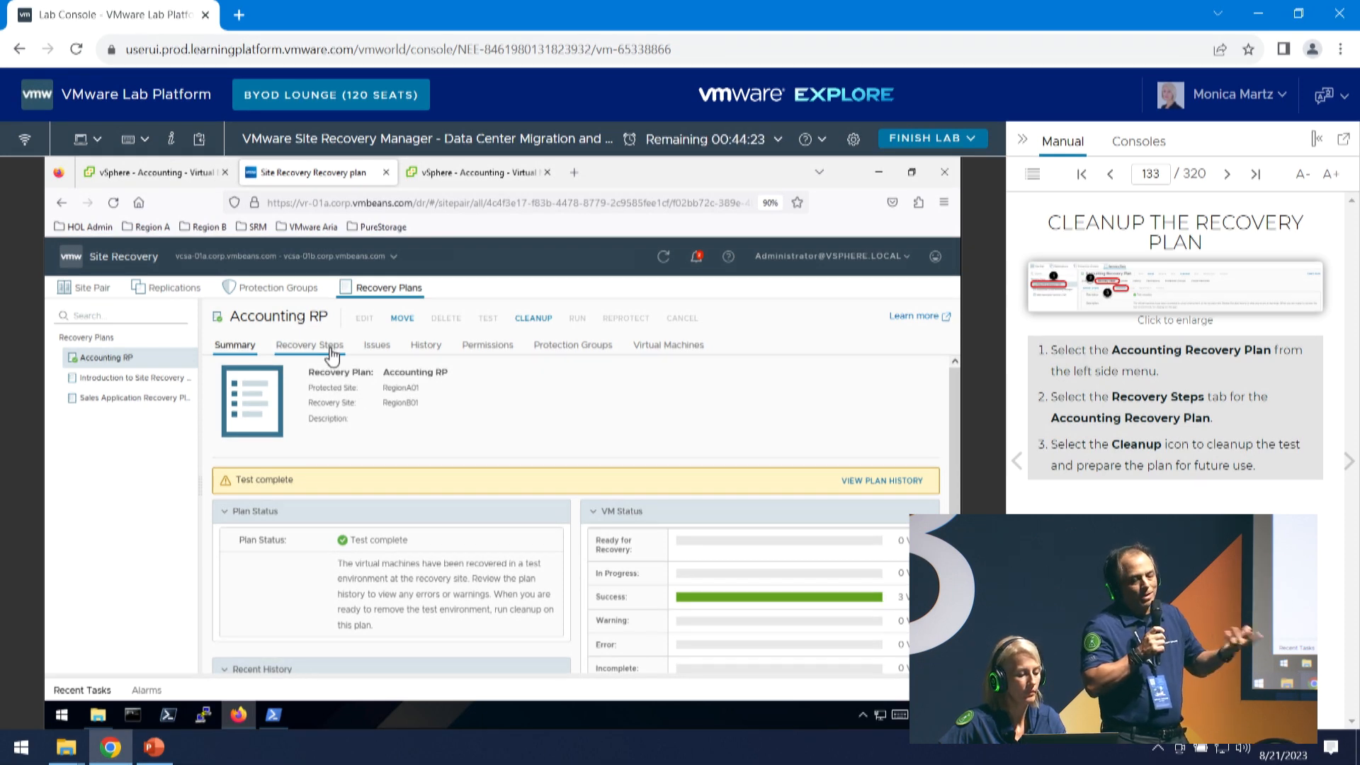
scroll(501, 485, "down", 1)
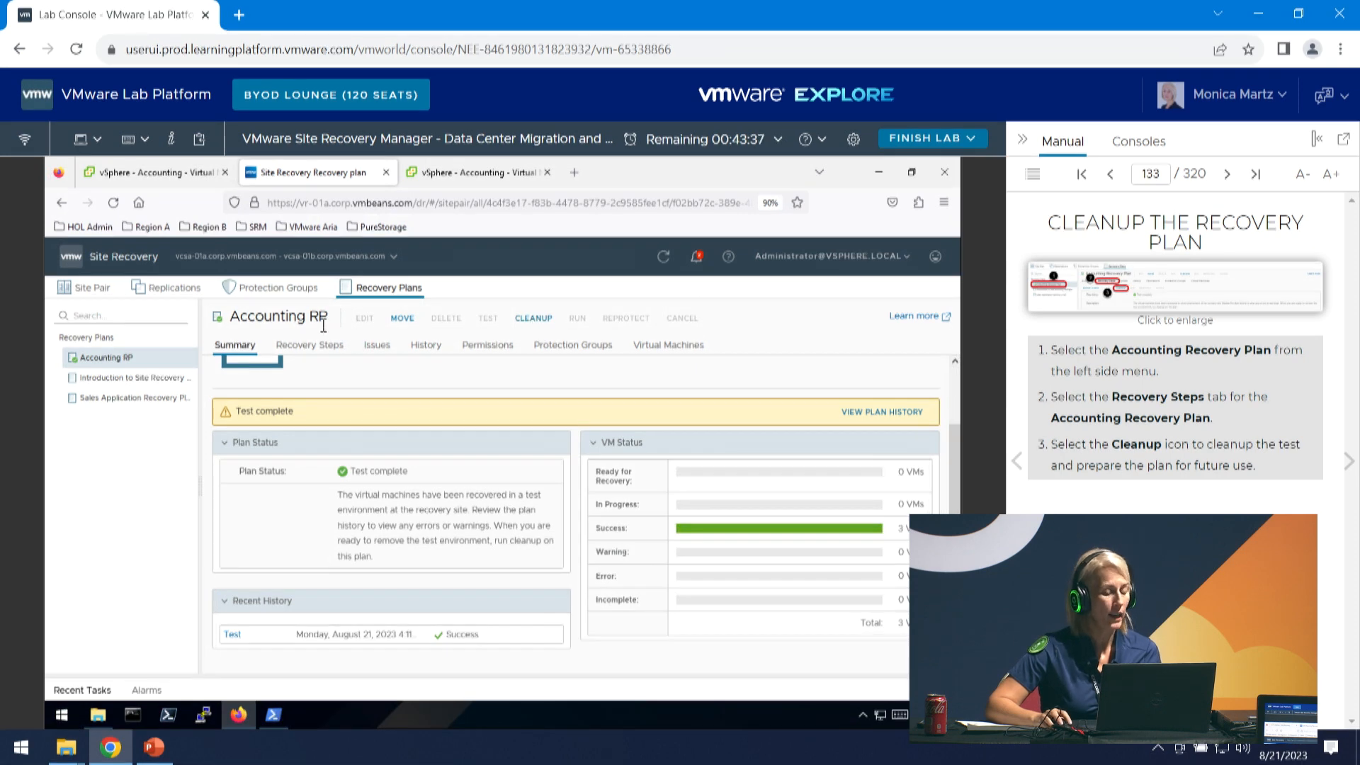
left_click(532, 320)
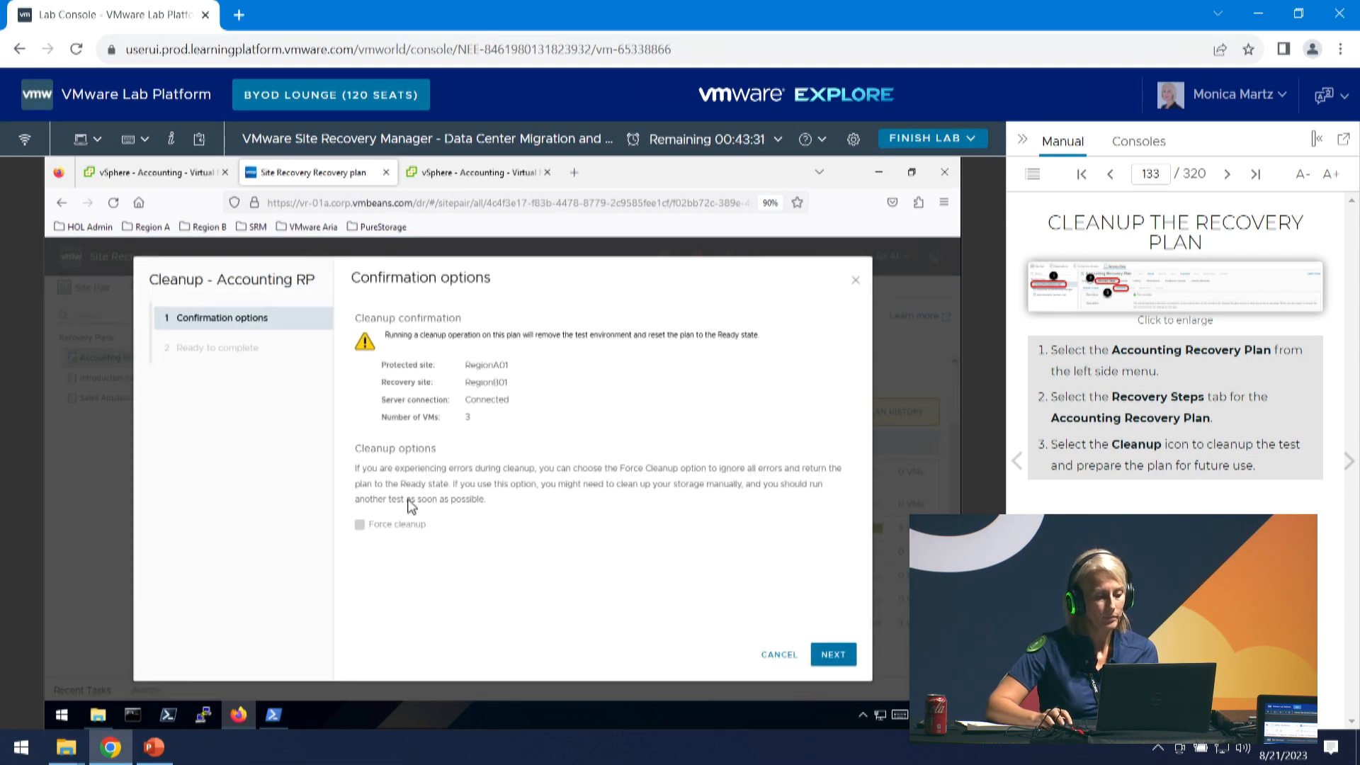
left_click(831, 655)
left_click(846, 659)
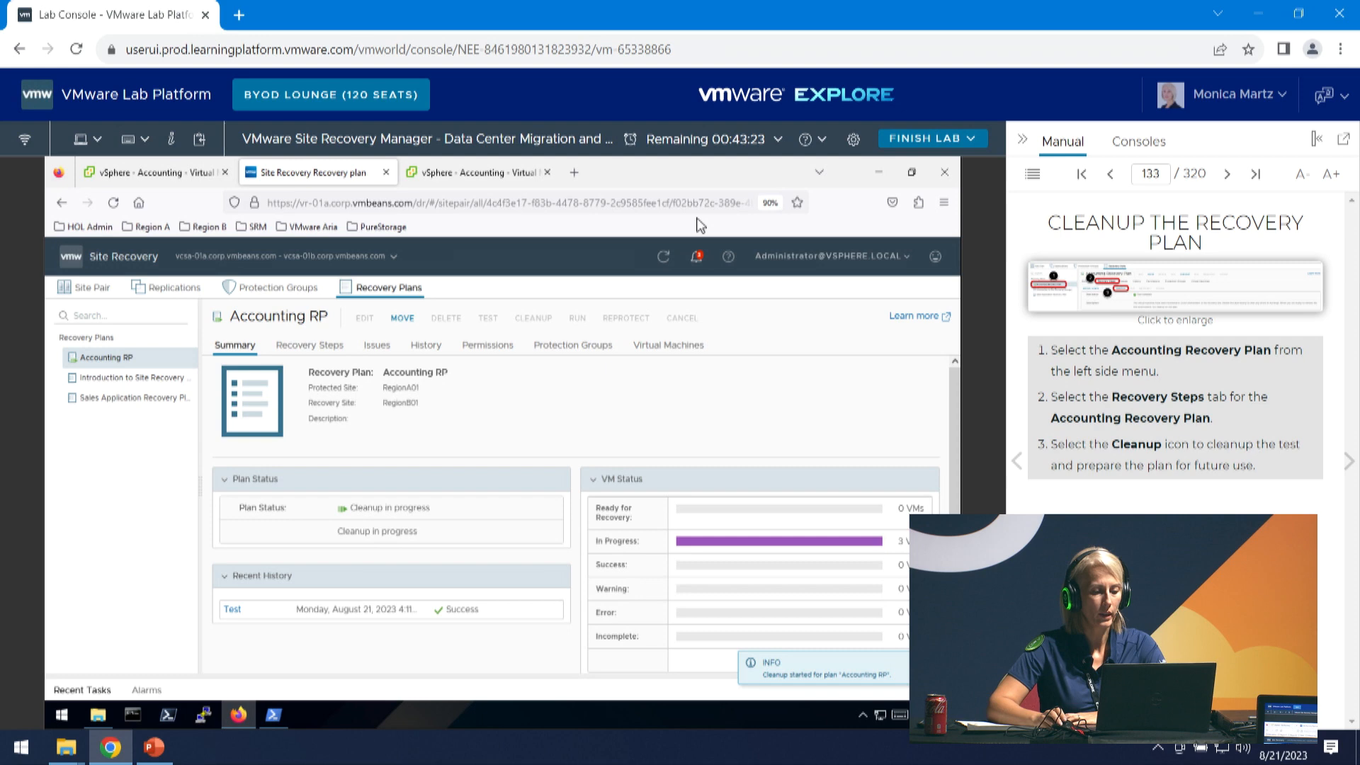
Check the cleanup notifications and advance the lab manual to the Recovery Plan Cleanup Options page.
left_click(698, 263)
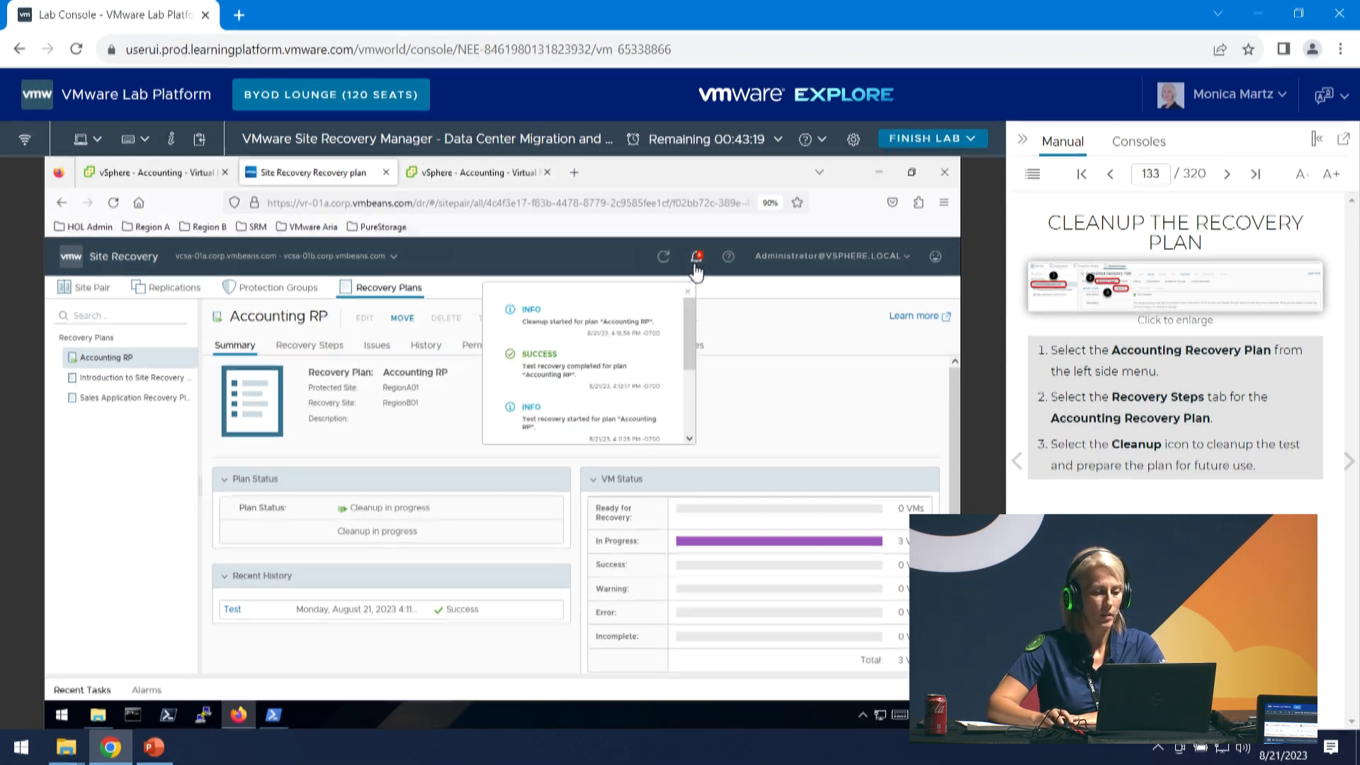
left_click(815, 404)
left_click(1350, 462)
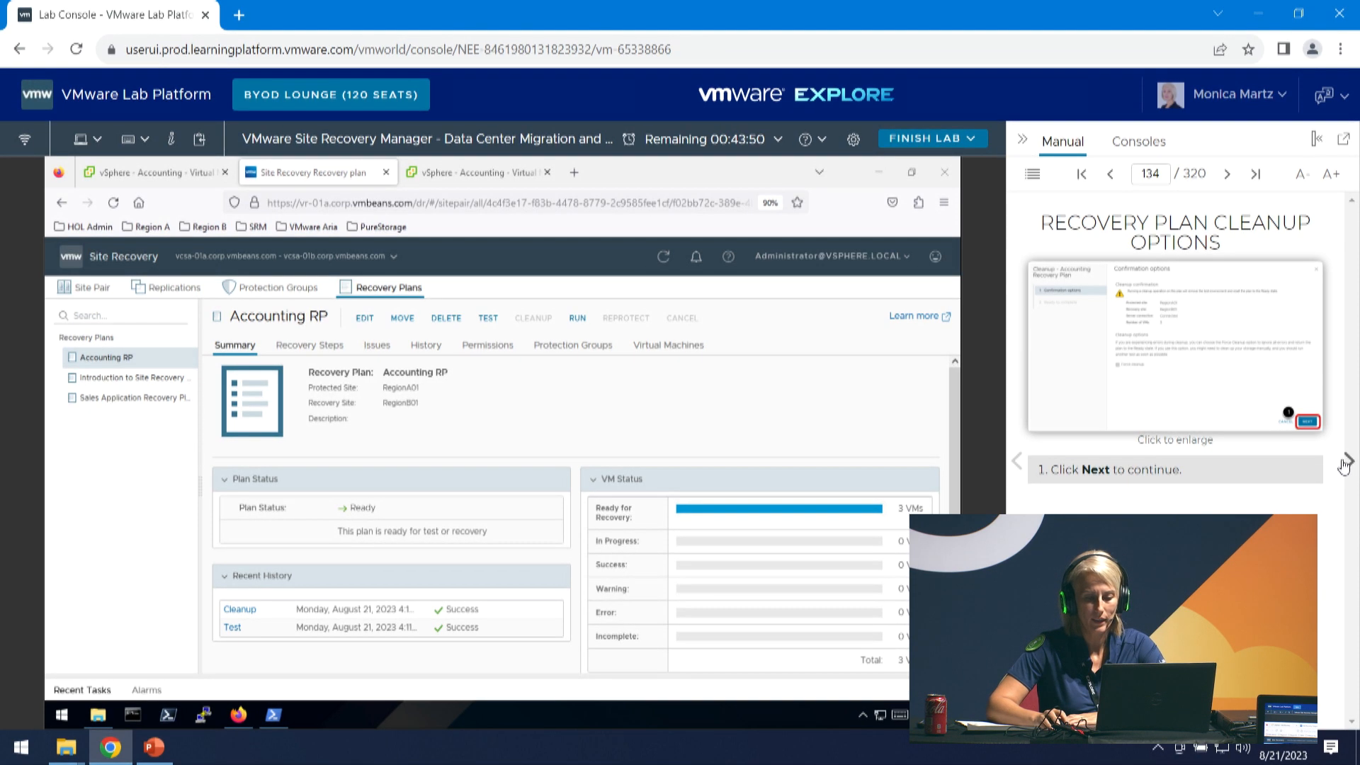
Advance the lab manual to the Create Site-Wide Recovery Plan page and return to the overview of all recovery plans.
left_click(1346, 462)
left_click(1346, 462)
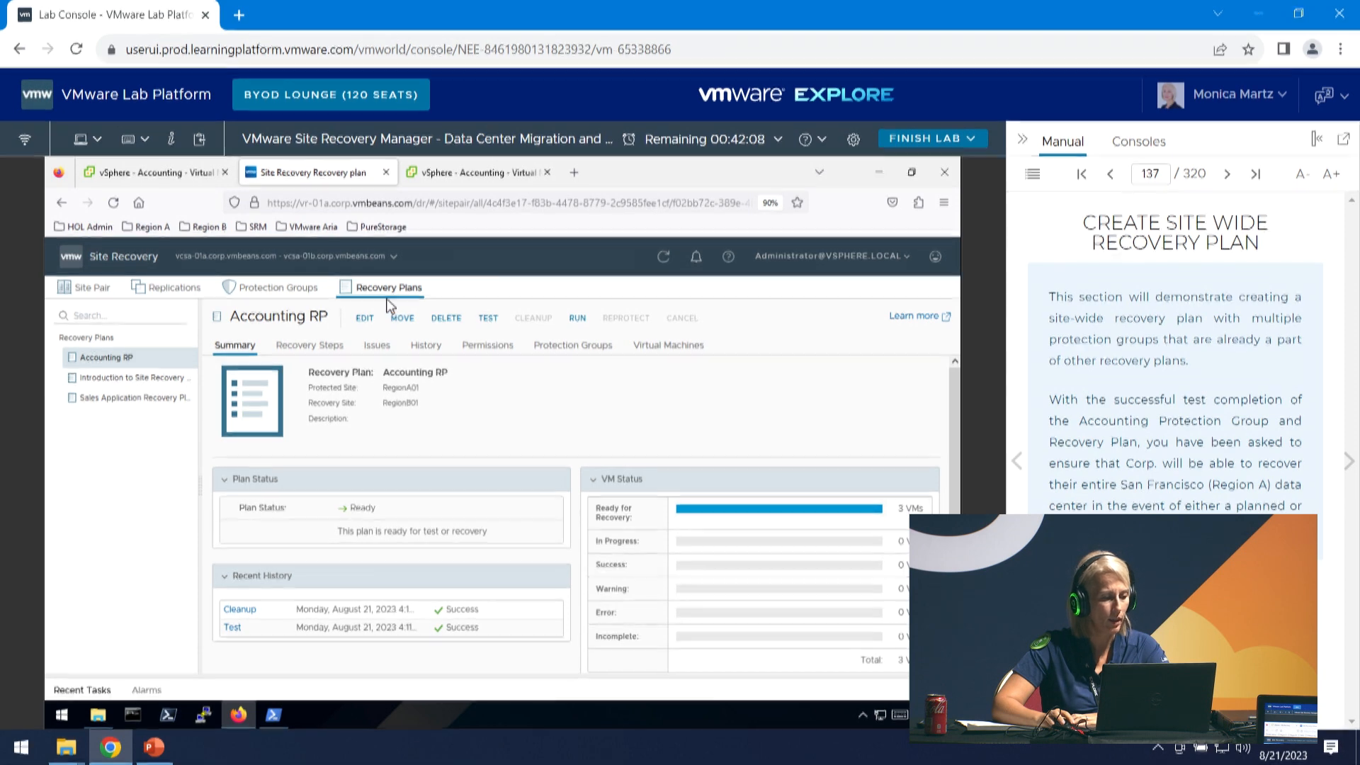
left_click(141, 382)
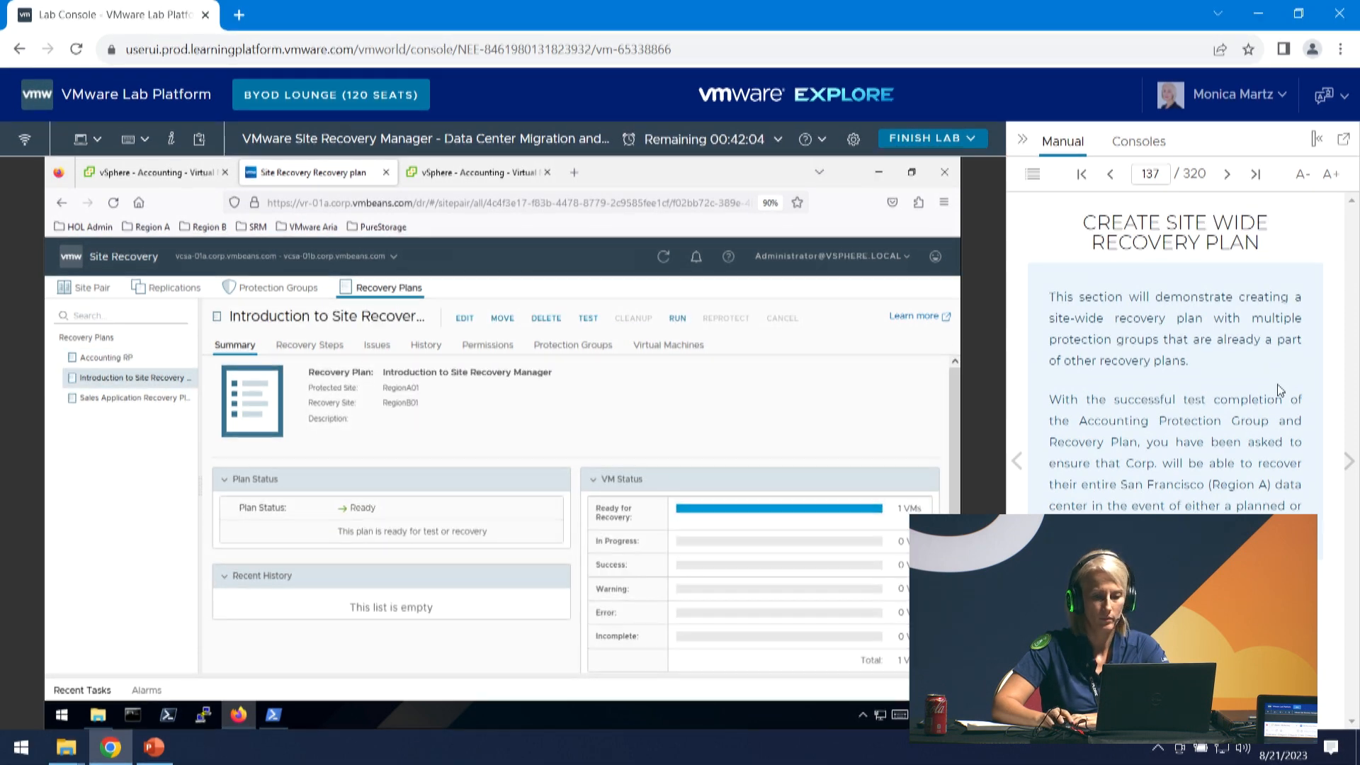
left_click(1349, 464)
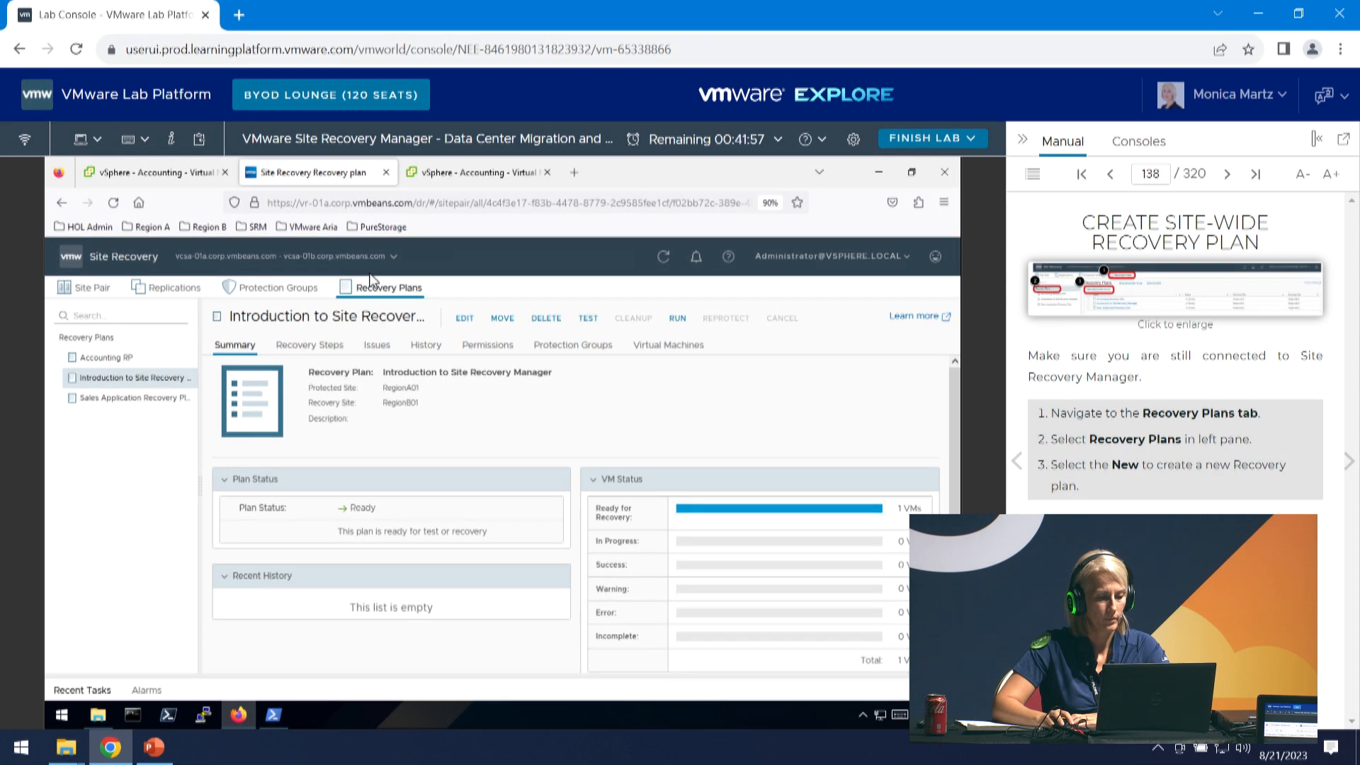
left_click(278, 296)
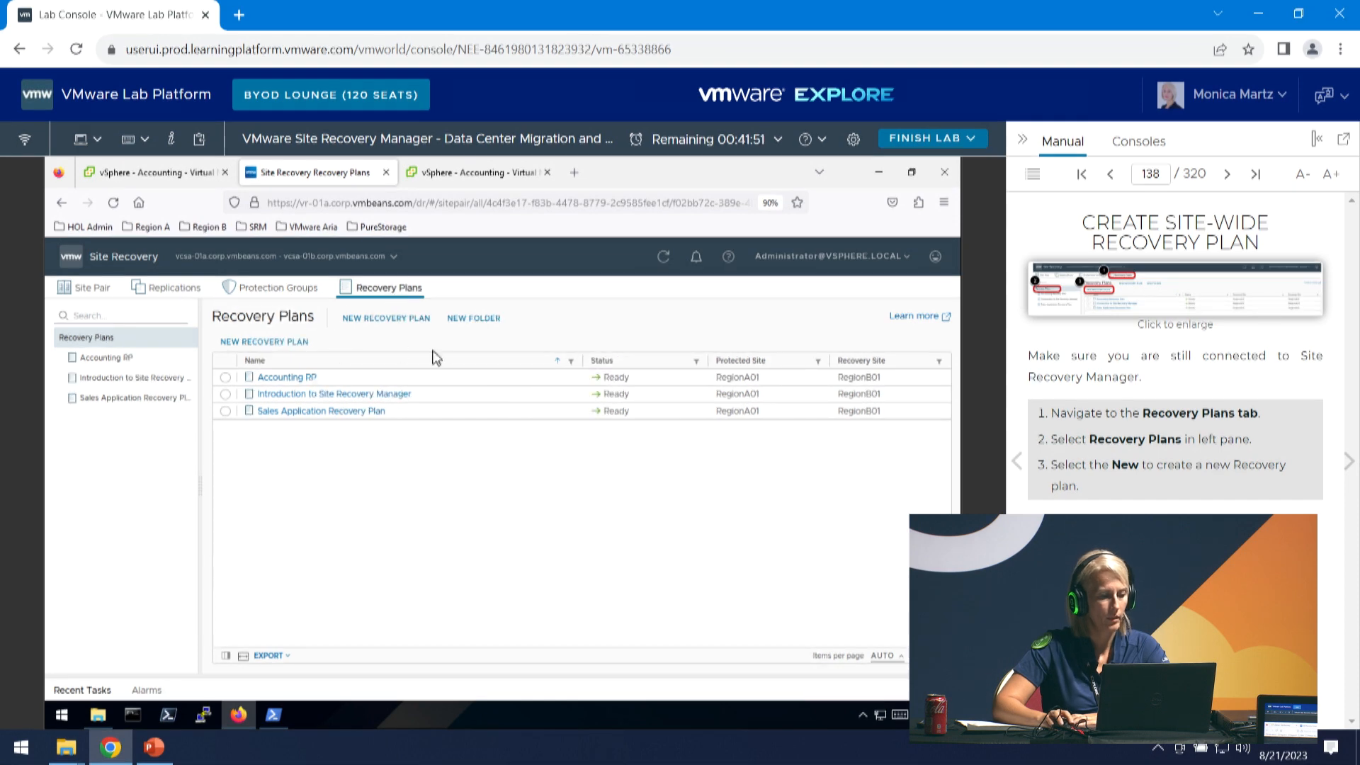
Start a new recovery plan named Site Wide Recovery, keeping the direction from RegionA01 to RegionB01.
left_click(411, 319)
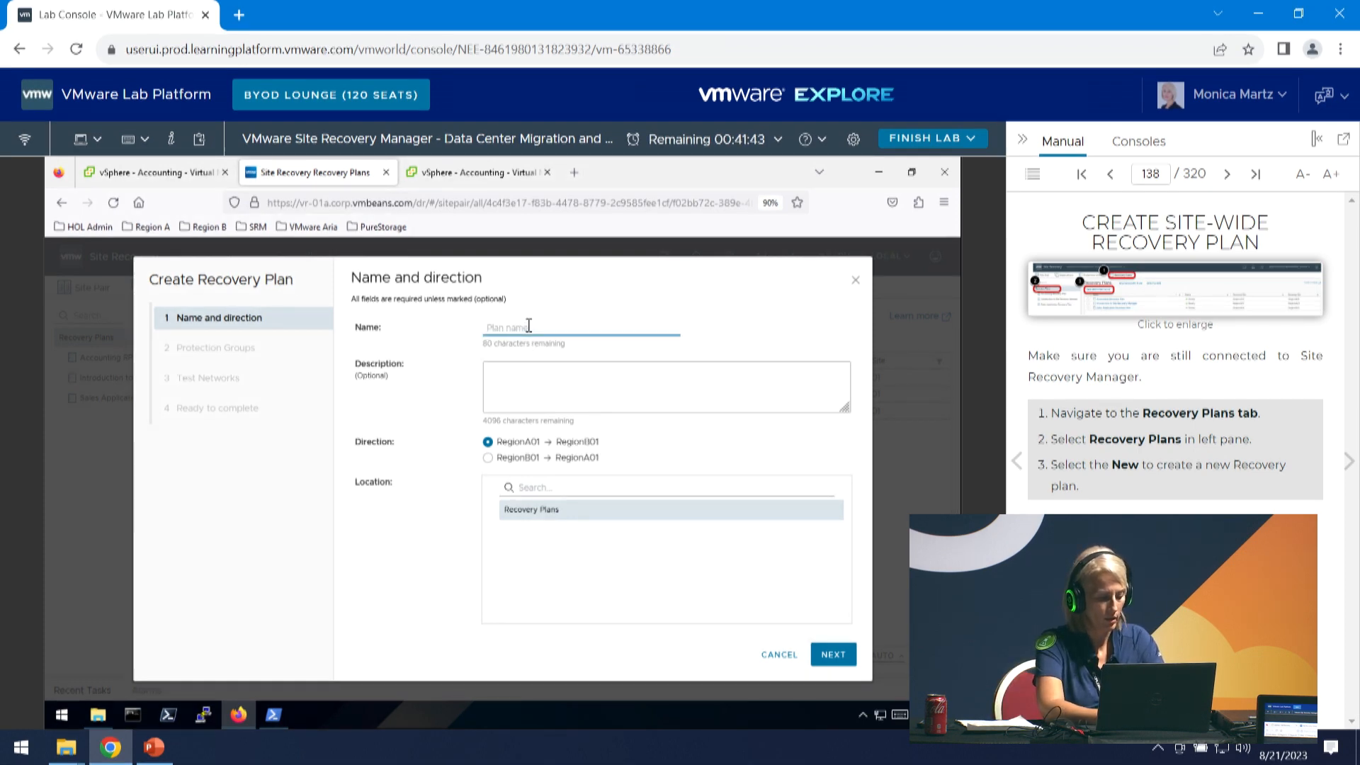
type("Site Wi")
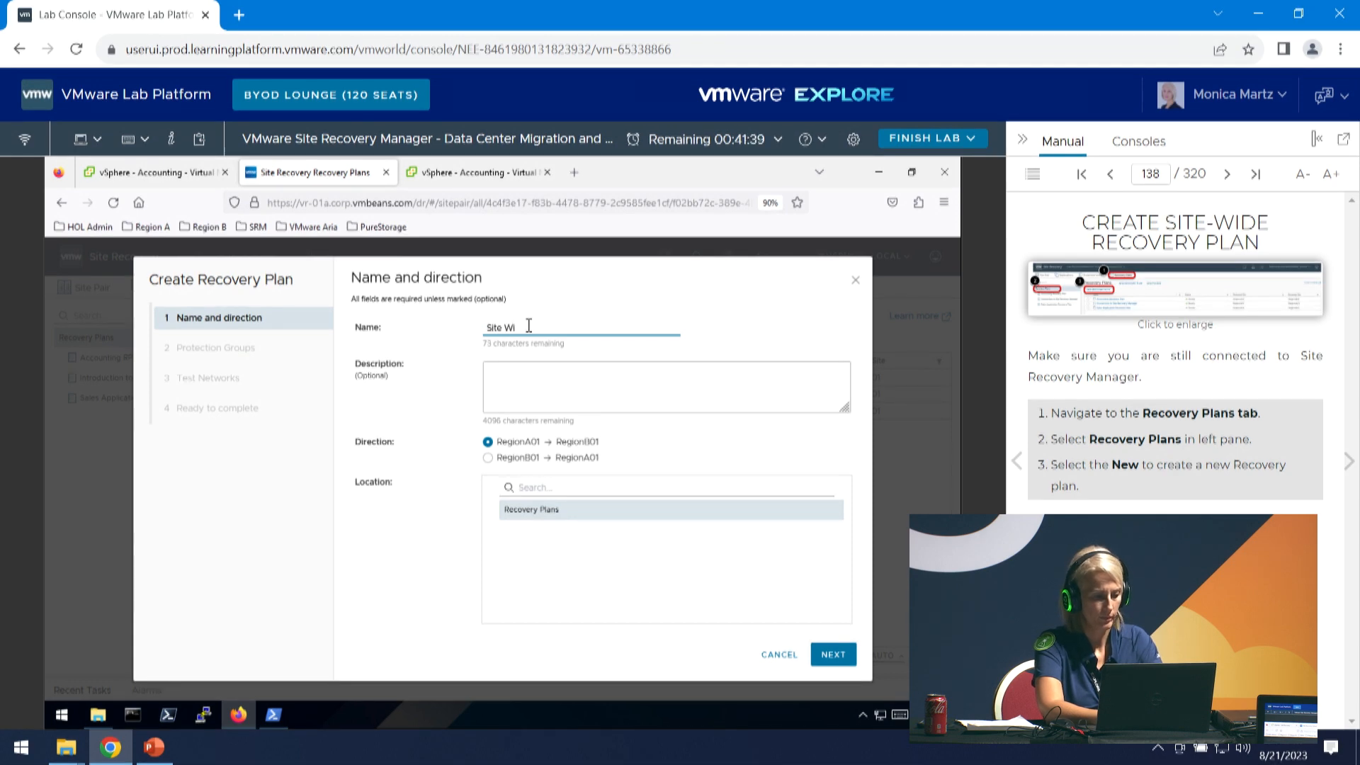
type("de Recovery")
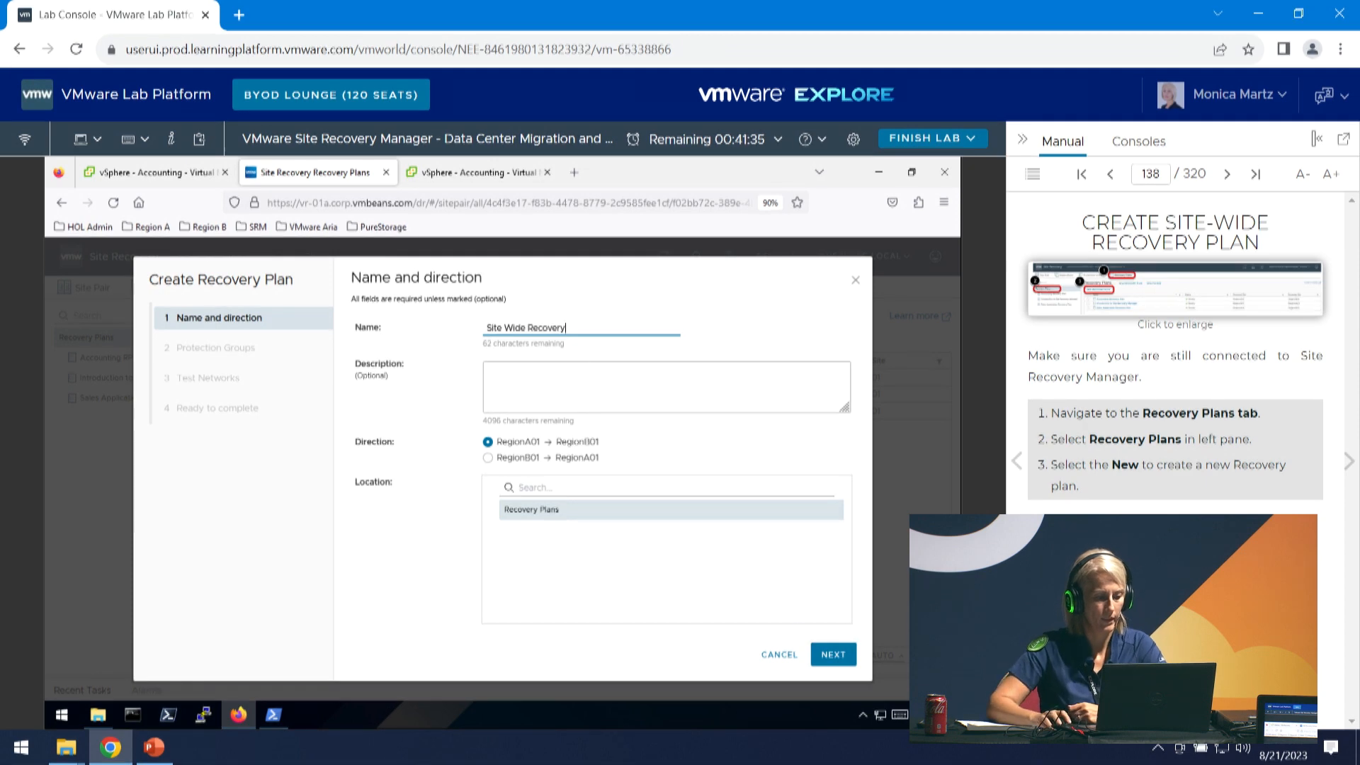
left_click(834, 655)
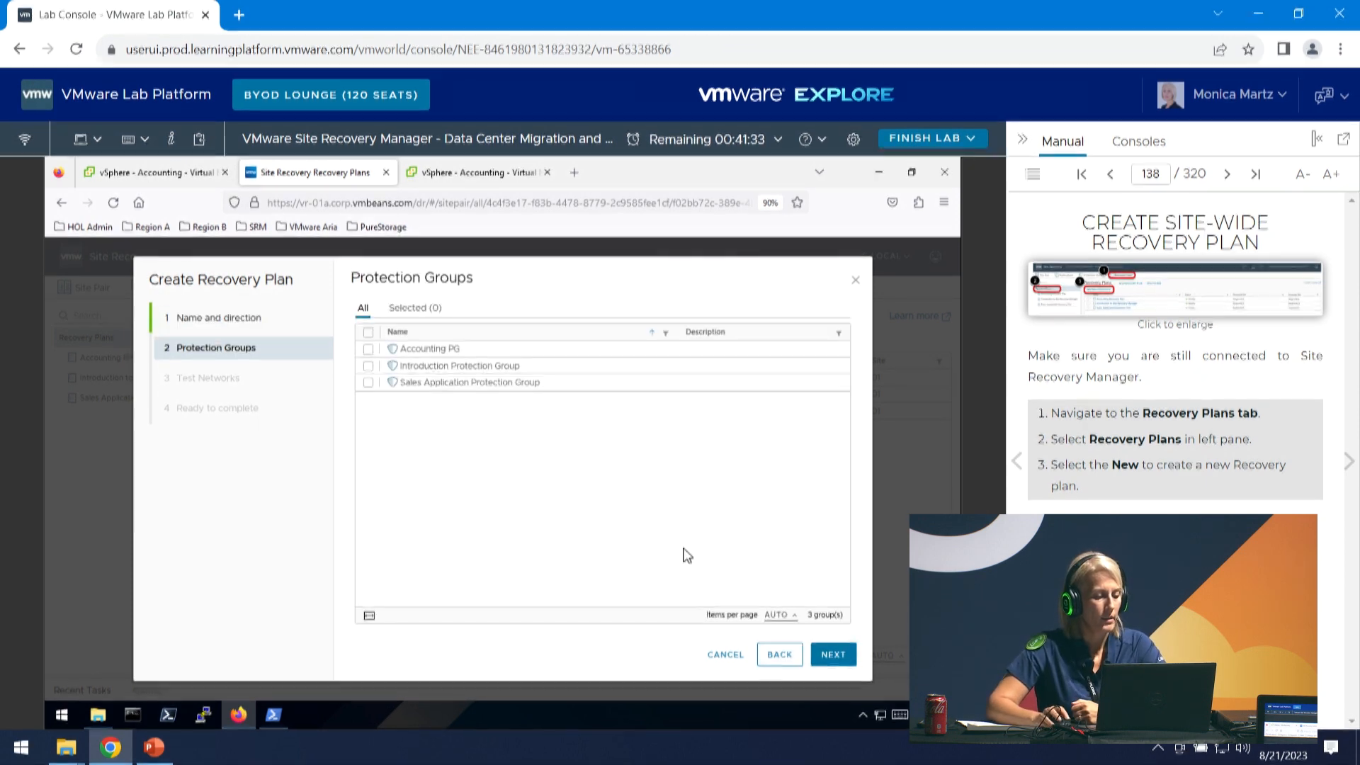
Include all the protection groups in the plan, keep site-level mapping for the test networks, and finish creating it.
left_click(367, 332)
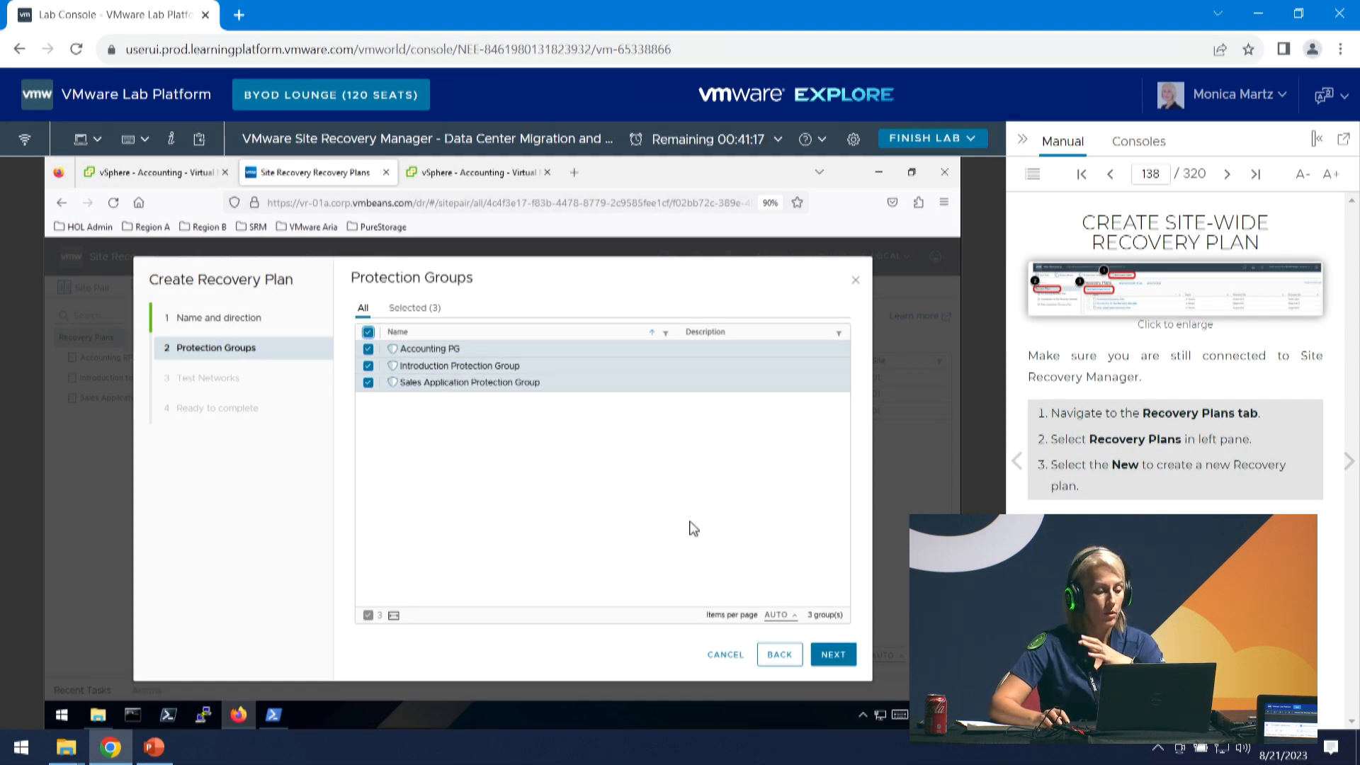
left_click(834, 656)
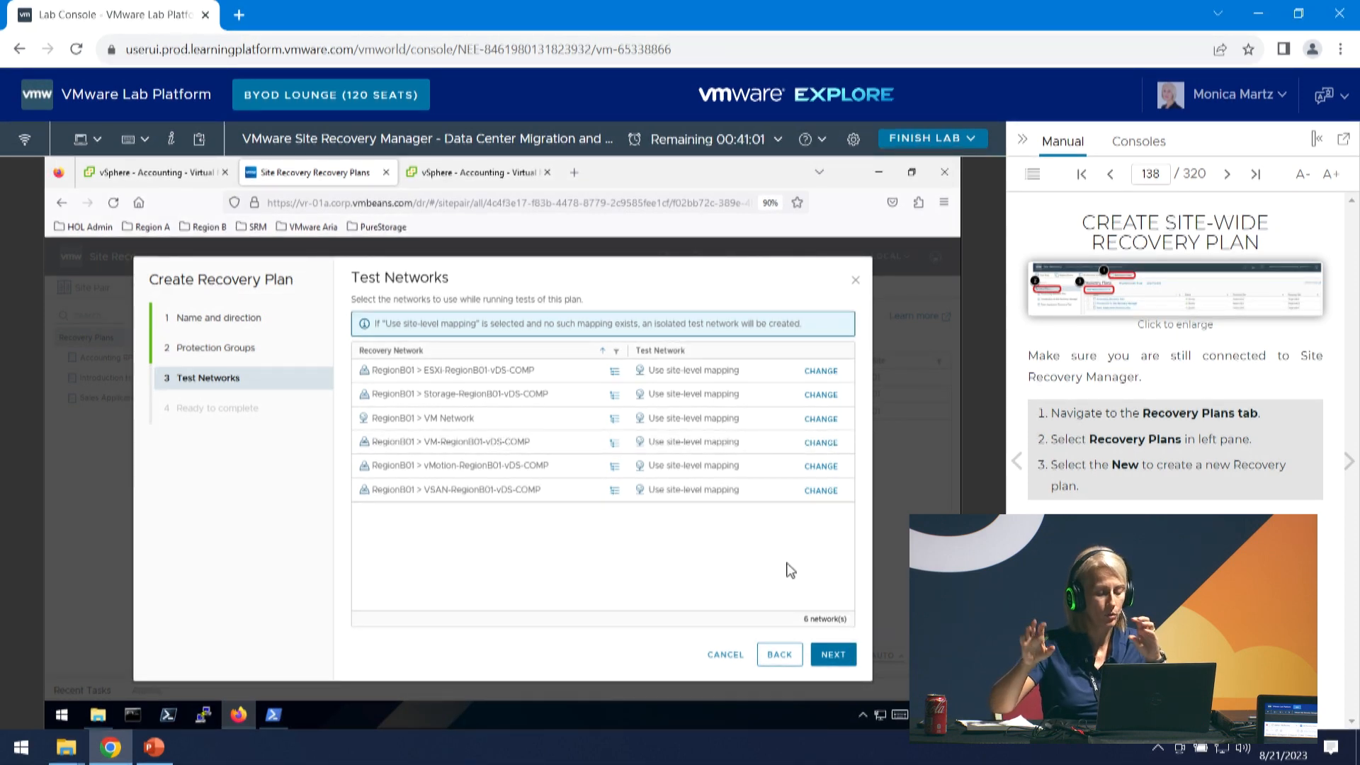
left_click(829, 655)
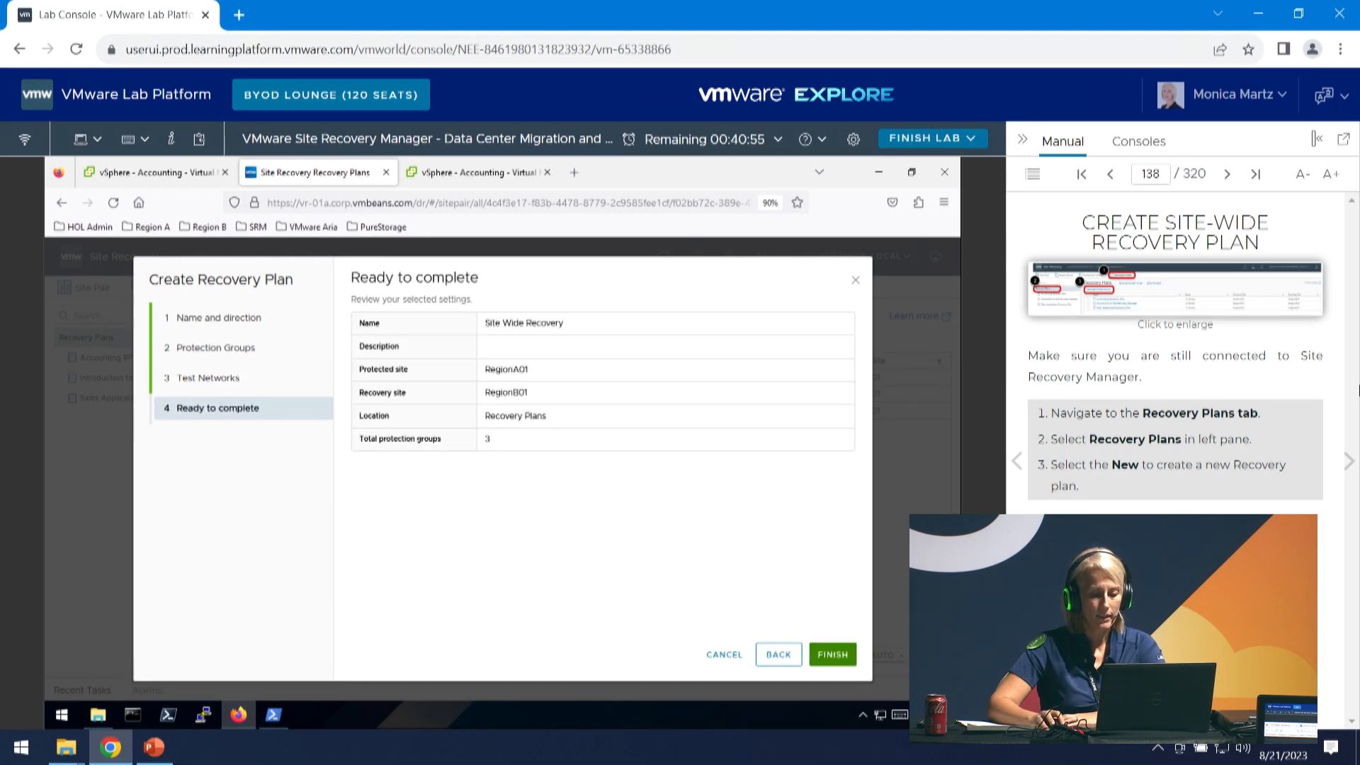
left_click(1349, 462)
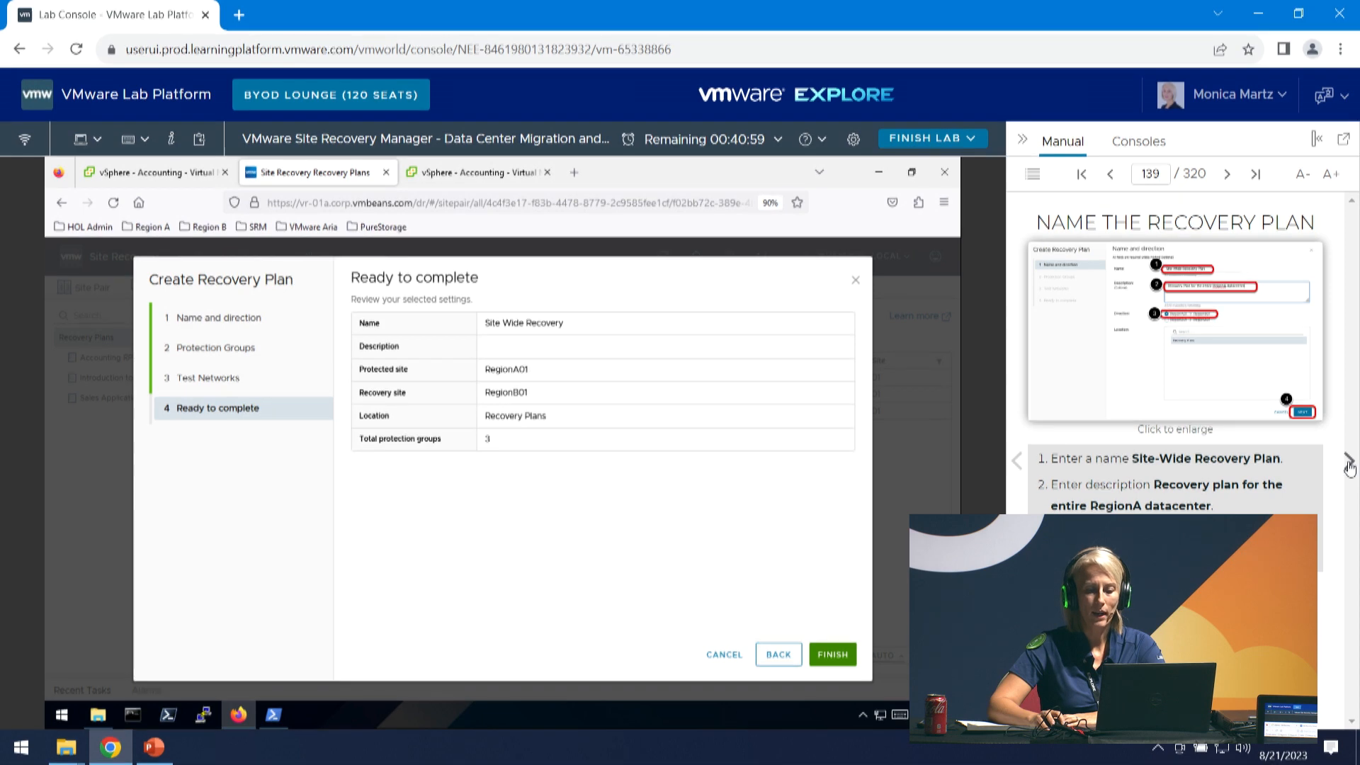
left_click(1349, 462)
left_click(1349, 462)
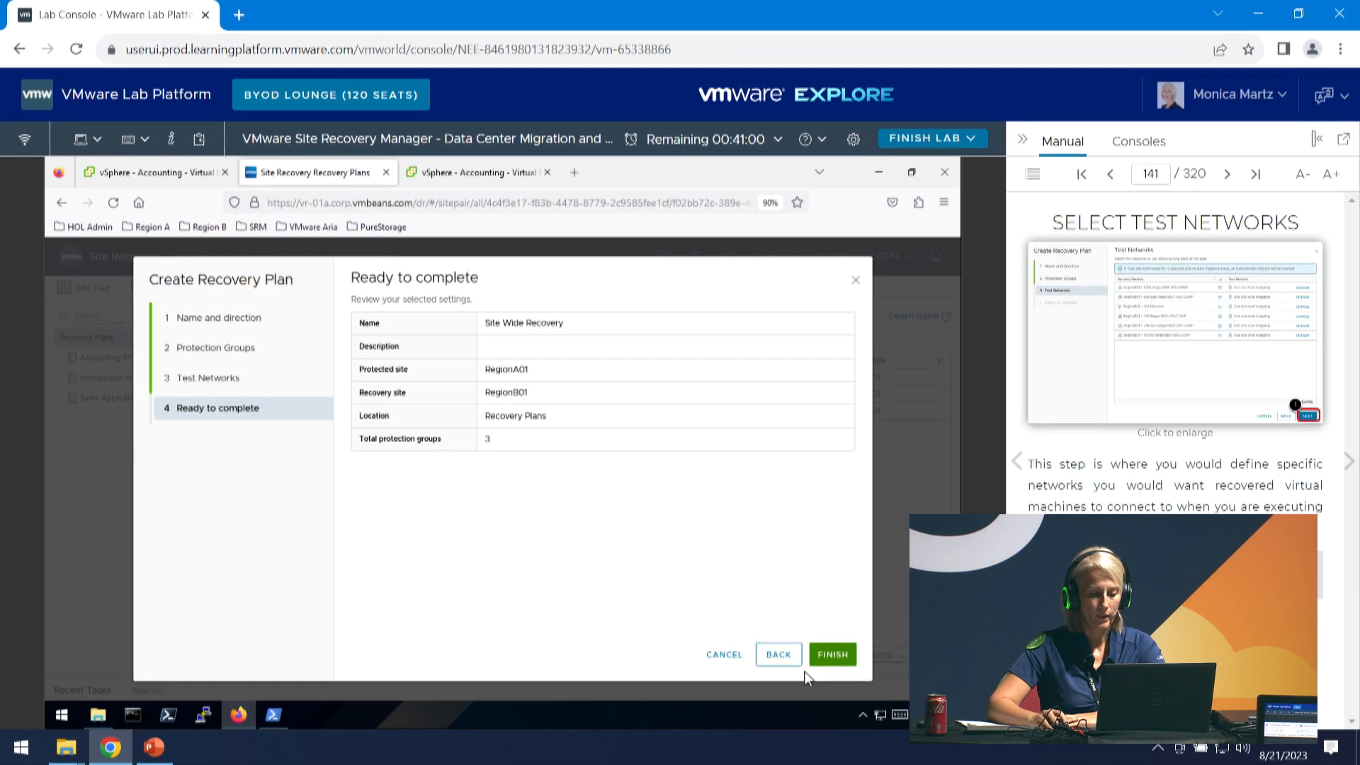
left_click(833, 654)
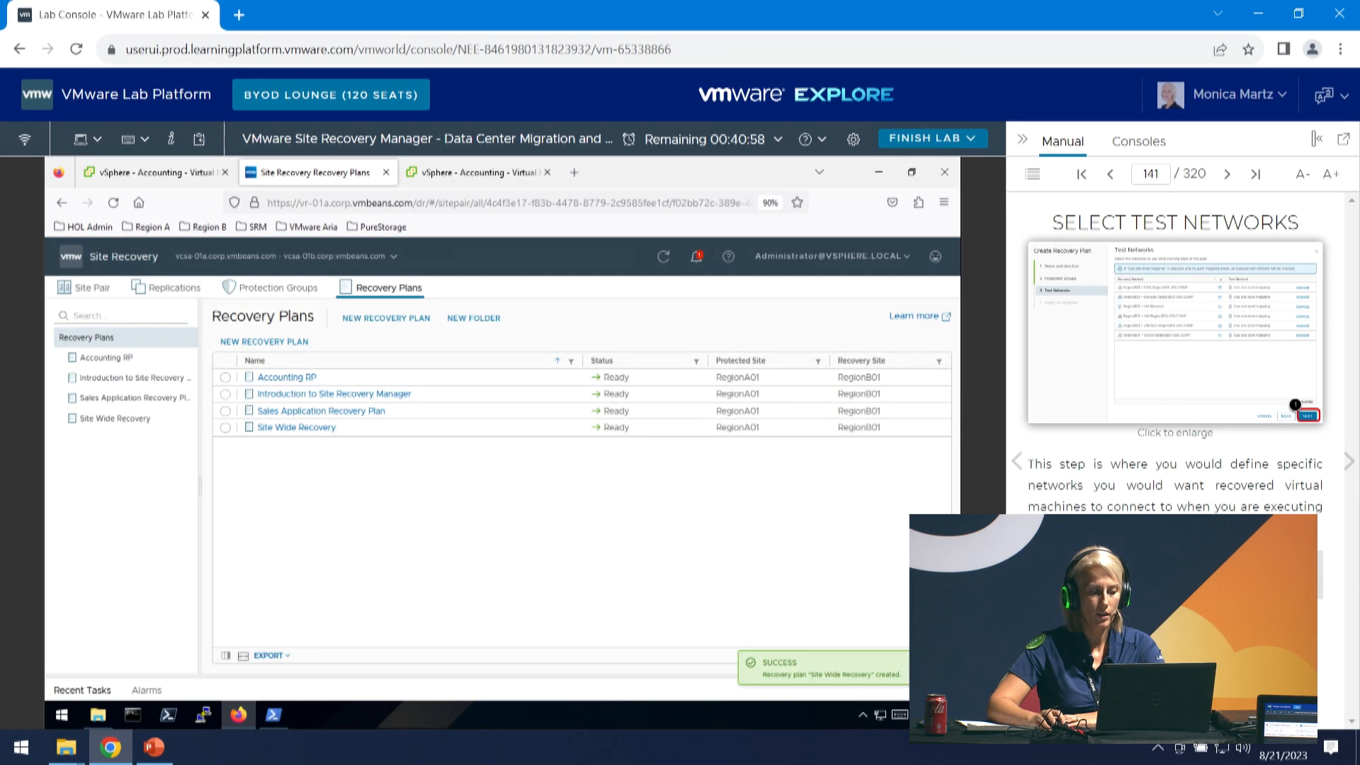
Advance the lab manual to the Initiate Site-Wide Recovery Plan page and open the Site Wide Recovery plan.
left_click(1347, 469)
left_click(1348, 469)
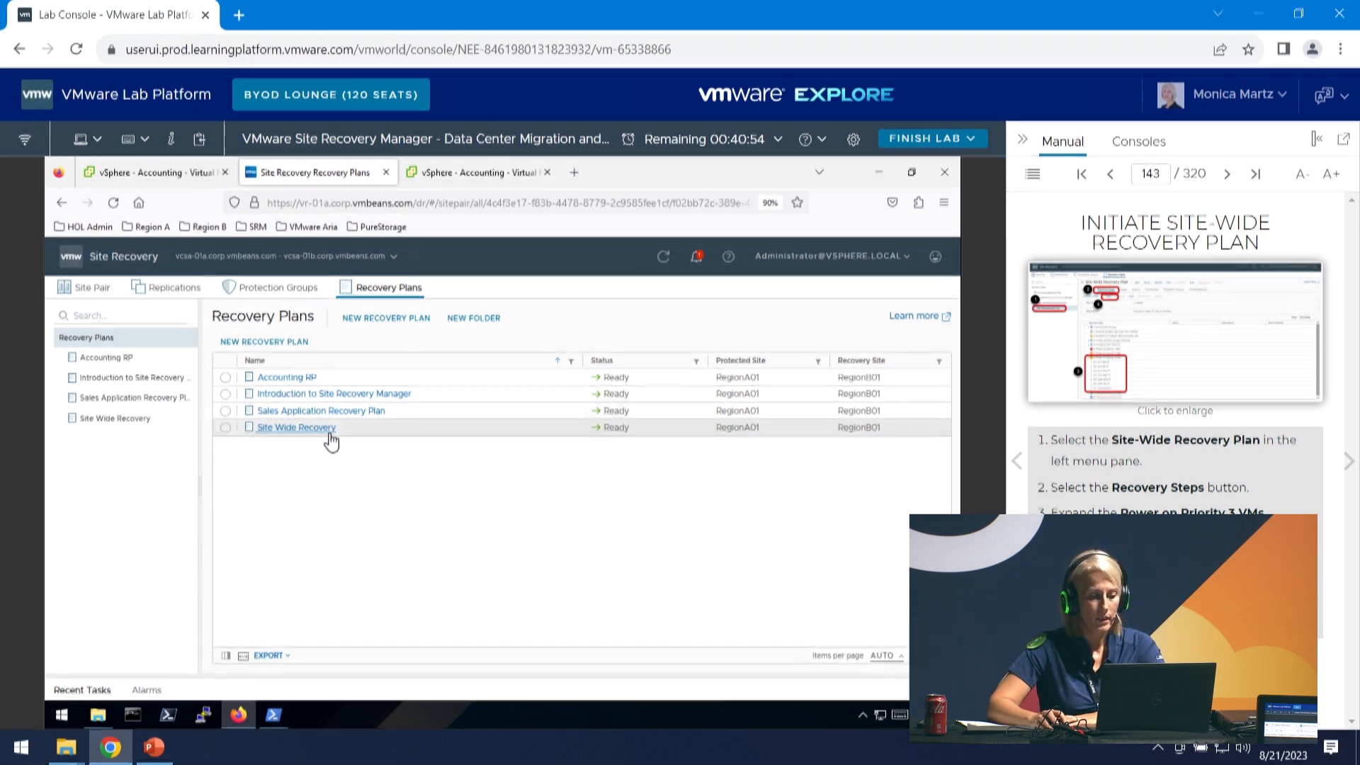
left_click(331, 429)
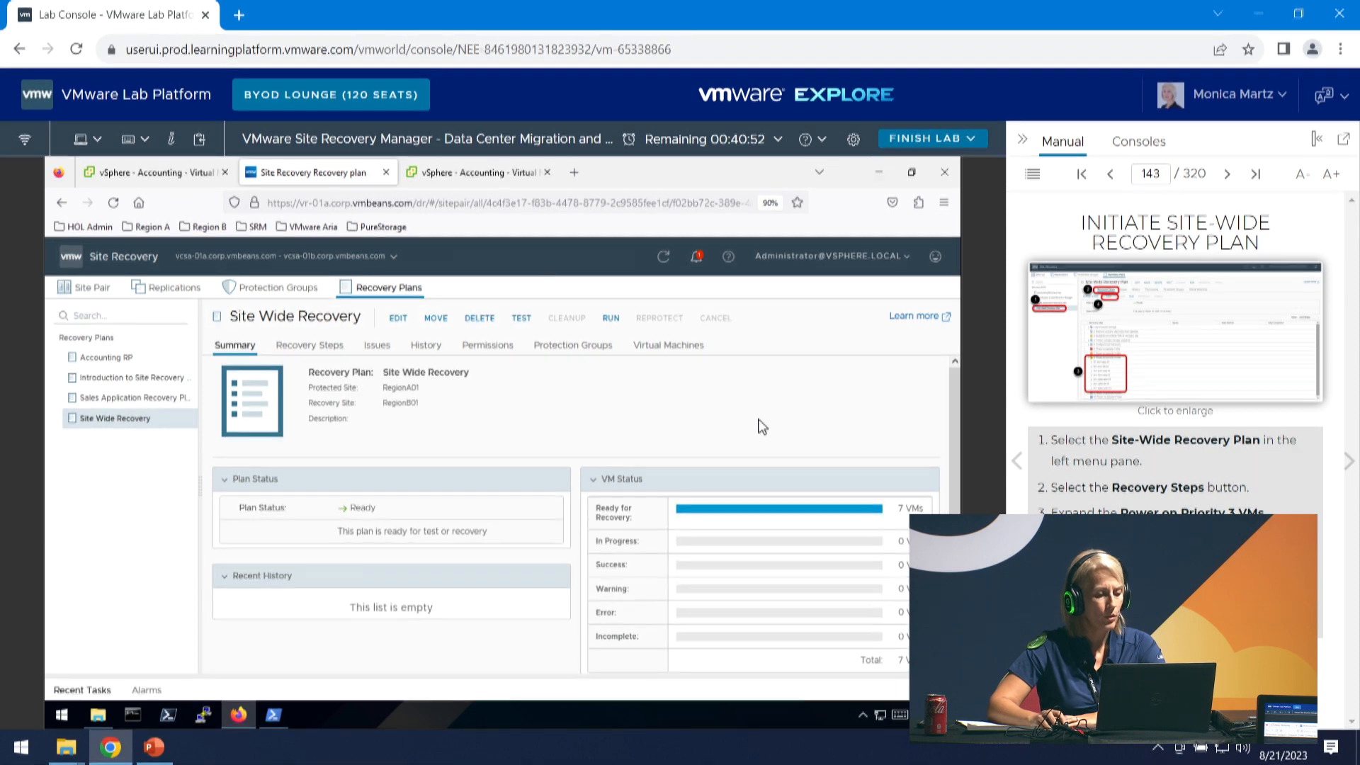
left_click(1020, 461)
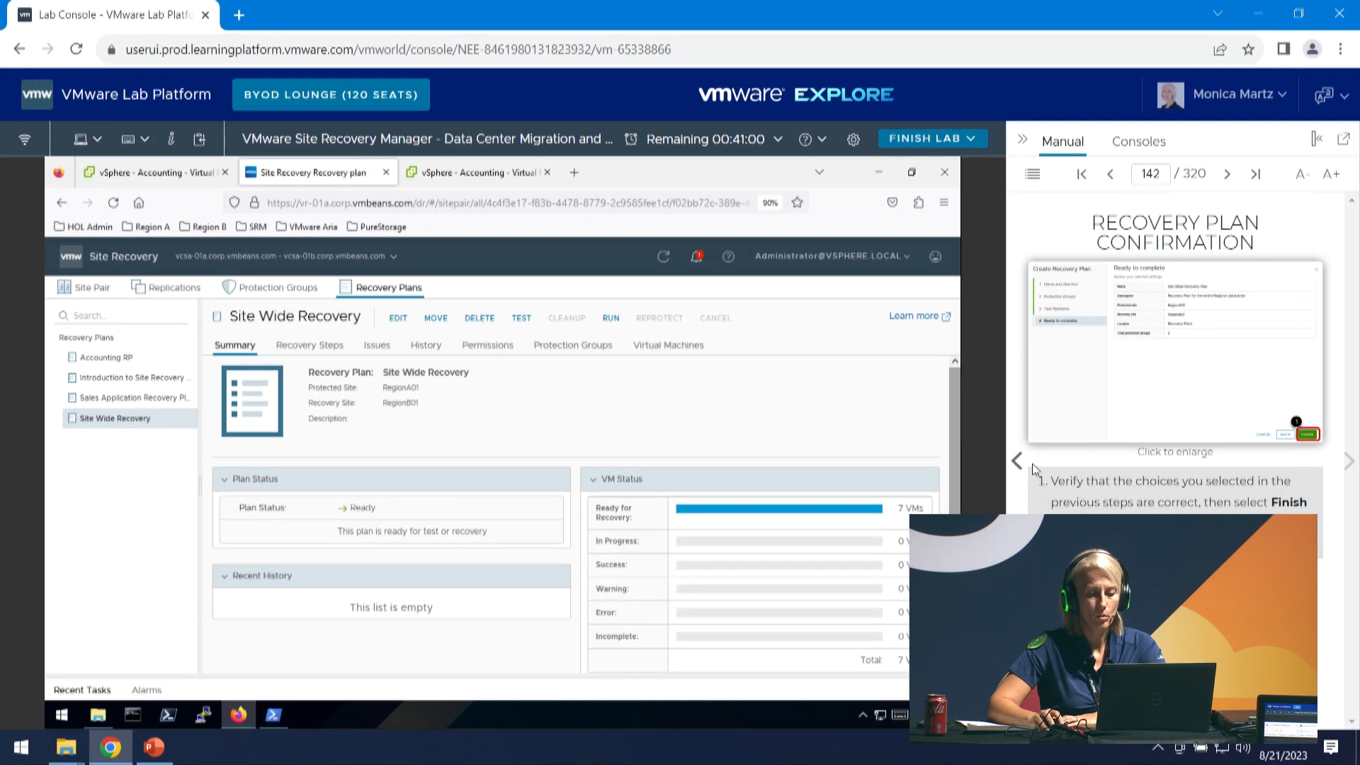
left_click(1349, 461)
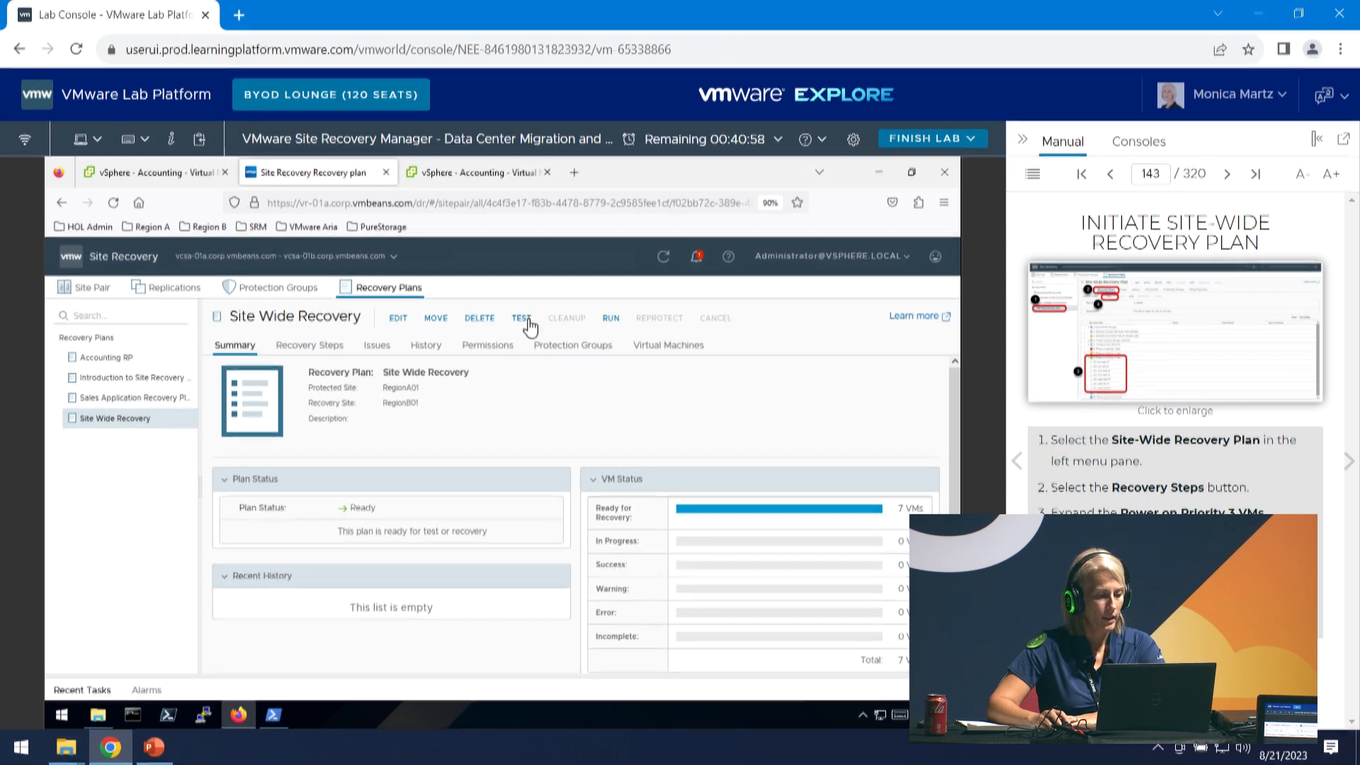
Show the plan's recovery steps and expand Power on priority 3 VMs to review the virtual machines it includes.
left_click(325, 352)
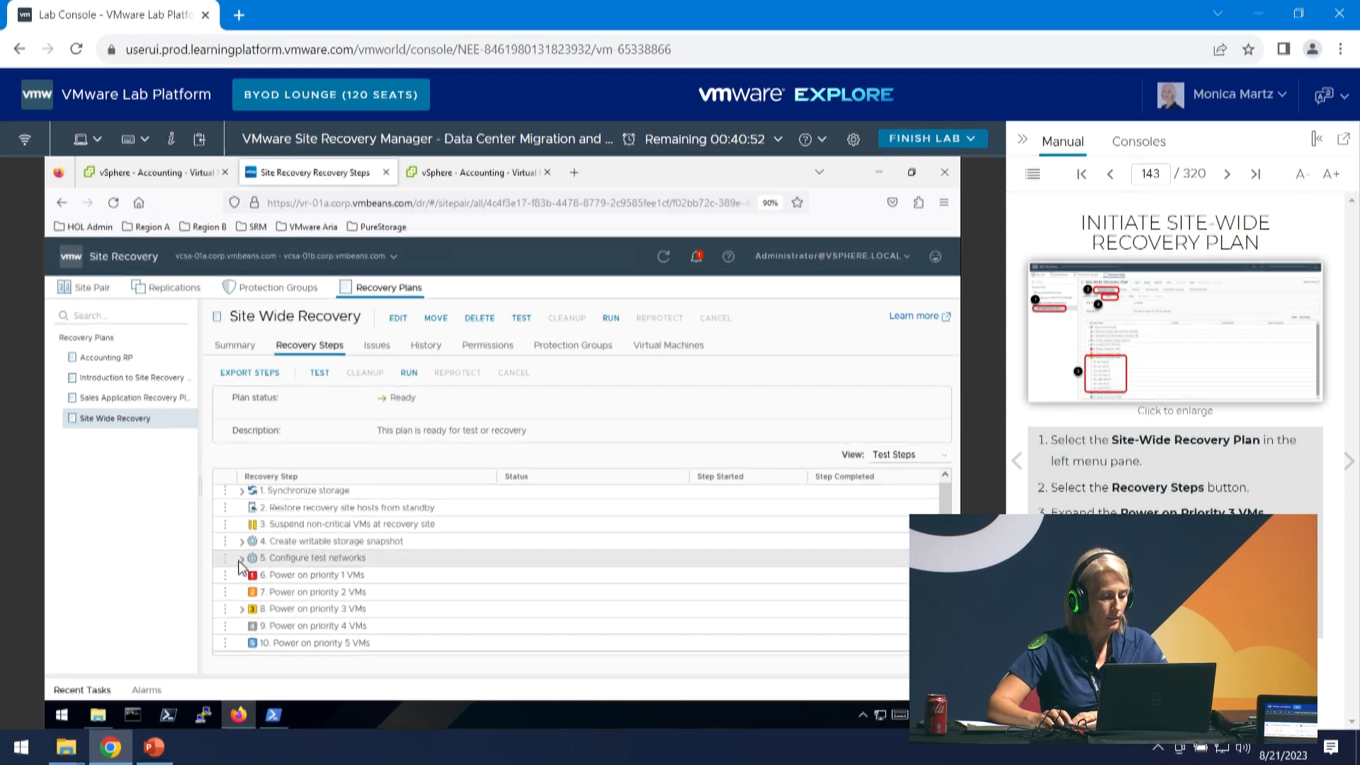
left_click(243, 610)
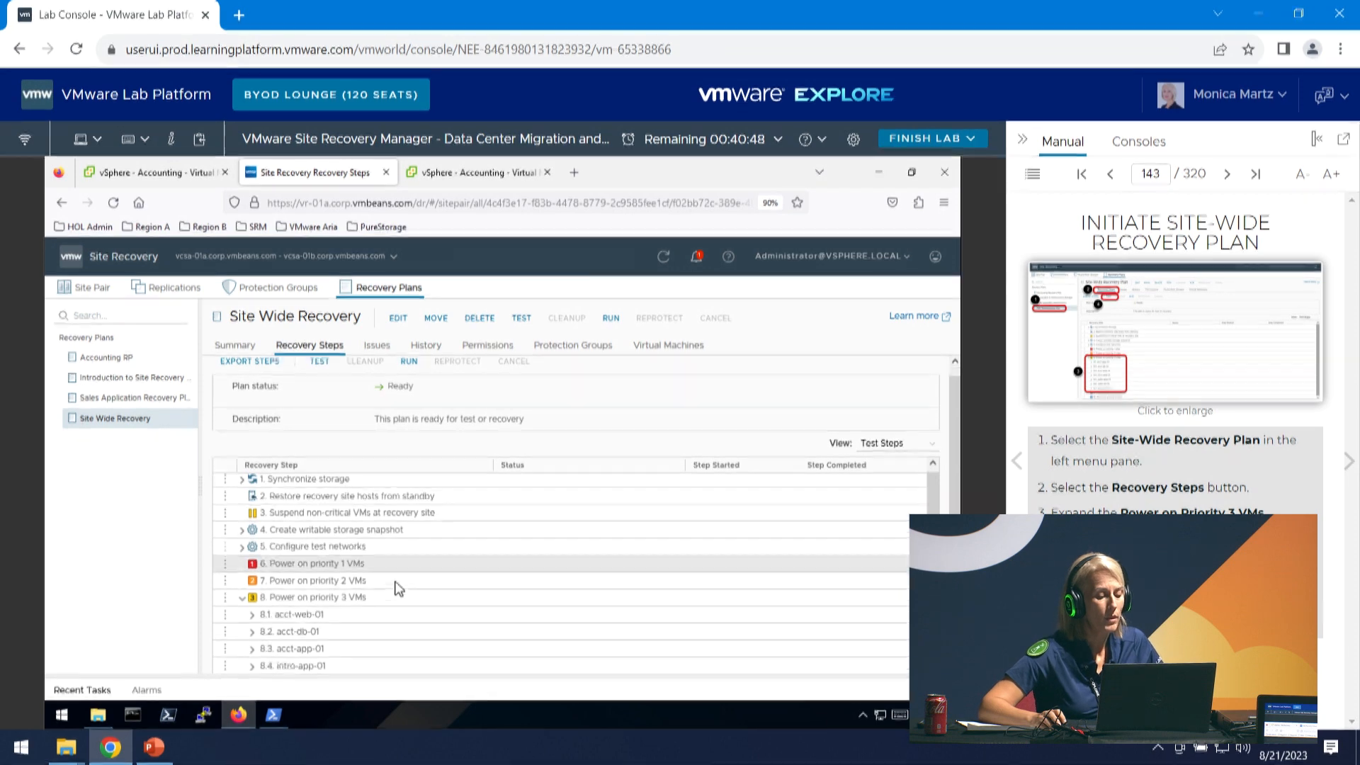
scroll(399, 589, "down", 3)
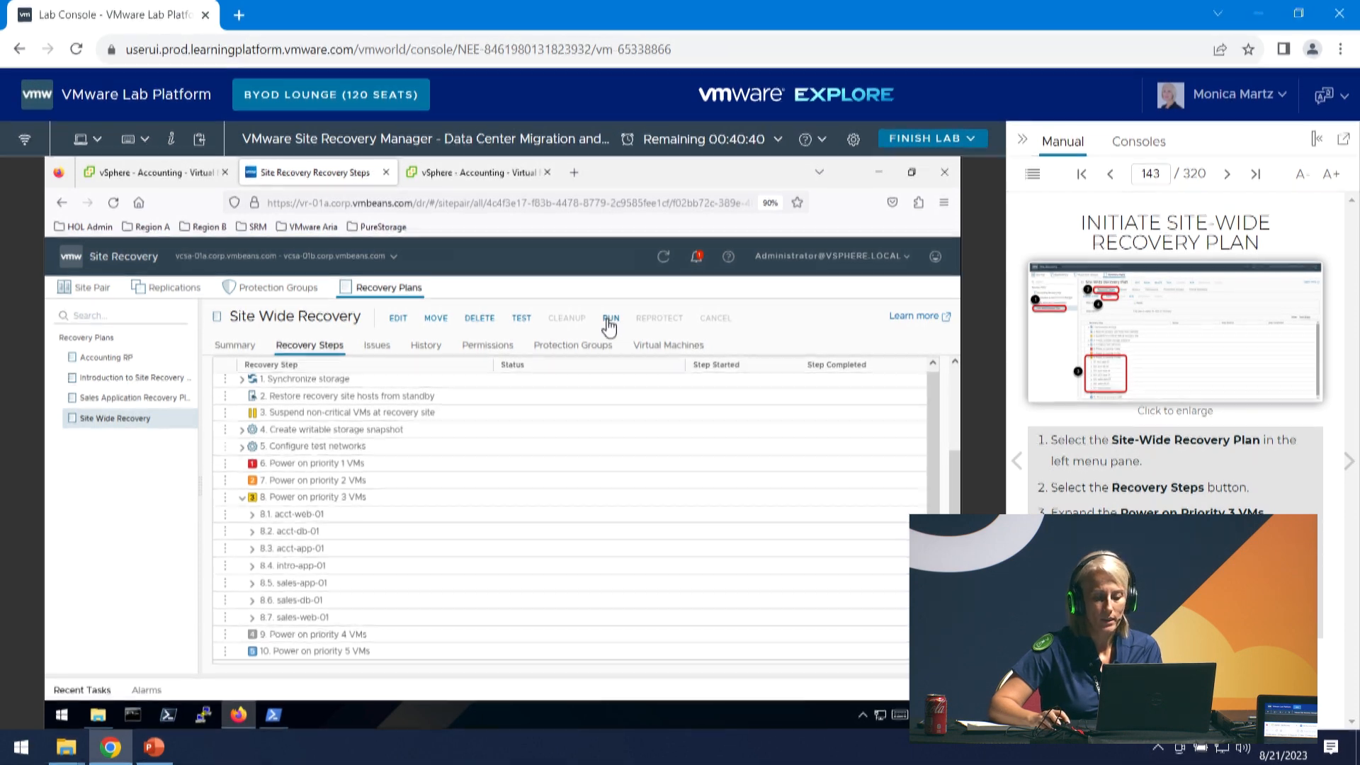
Run a test of the Site Wide Recovery plan without replicating recent changes, and check the progress of its recovery steps.
left_click(522, 320)
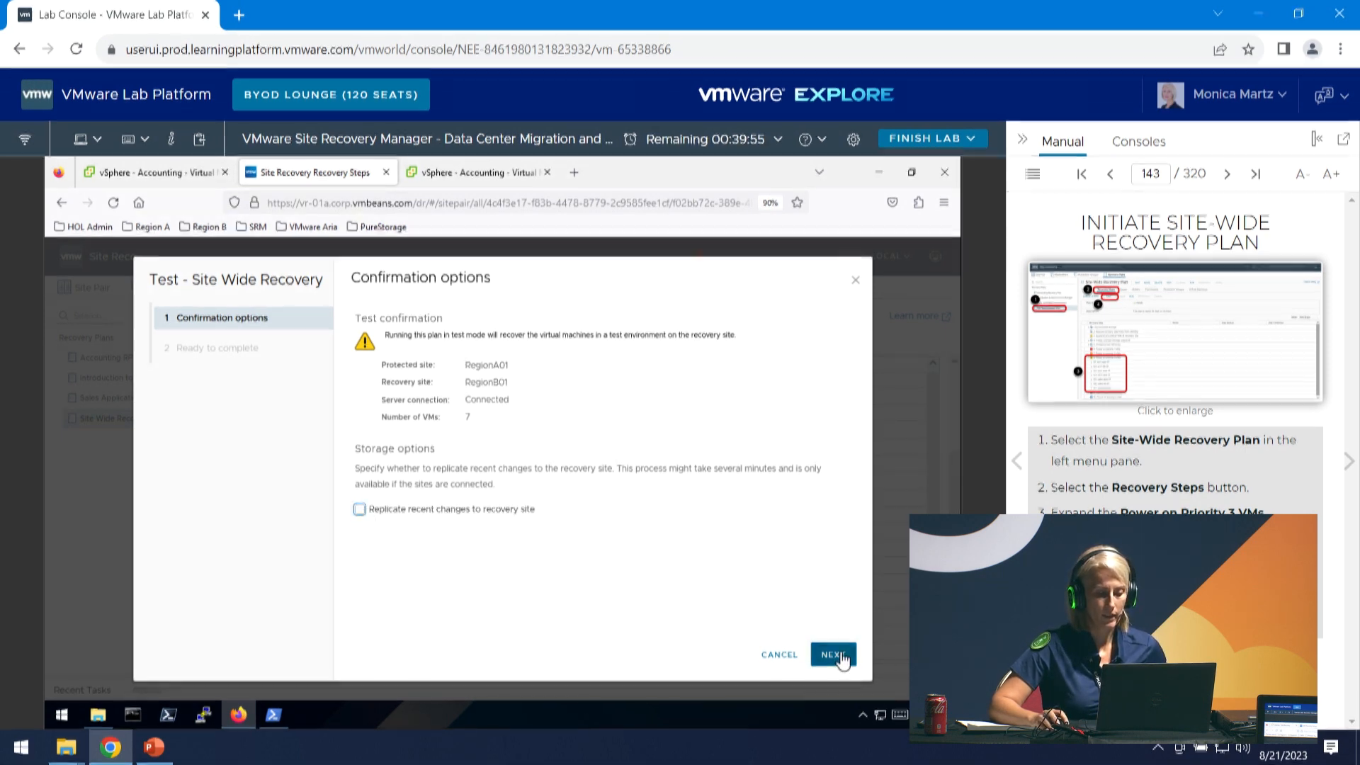
left_click(841, 657)
left_click(835, 656)
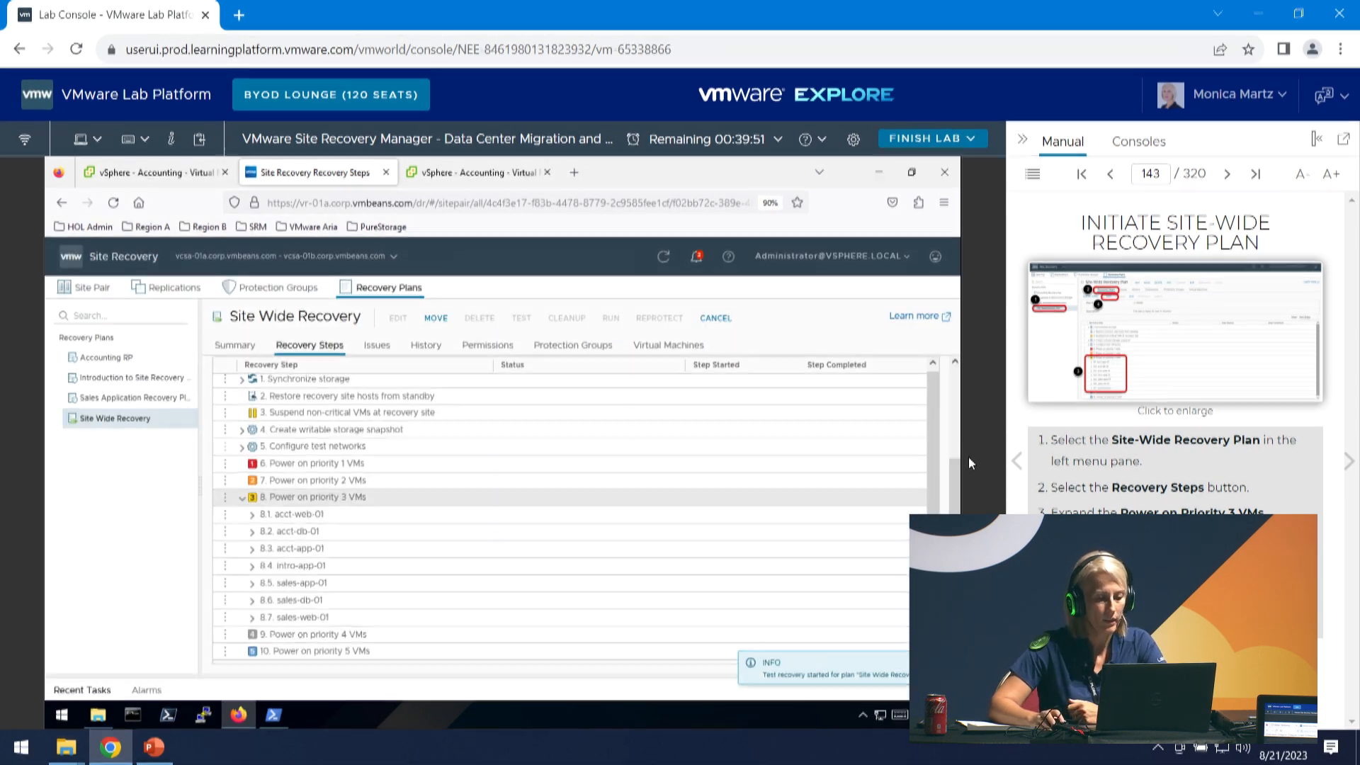
scroll(952, 481, "up", 3)
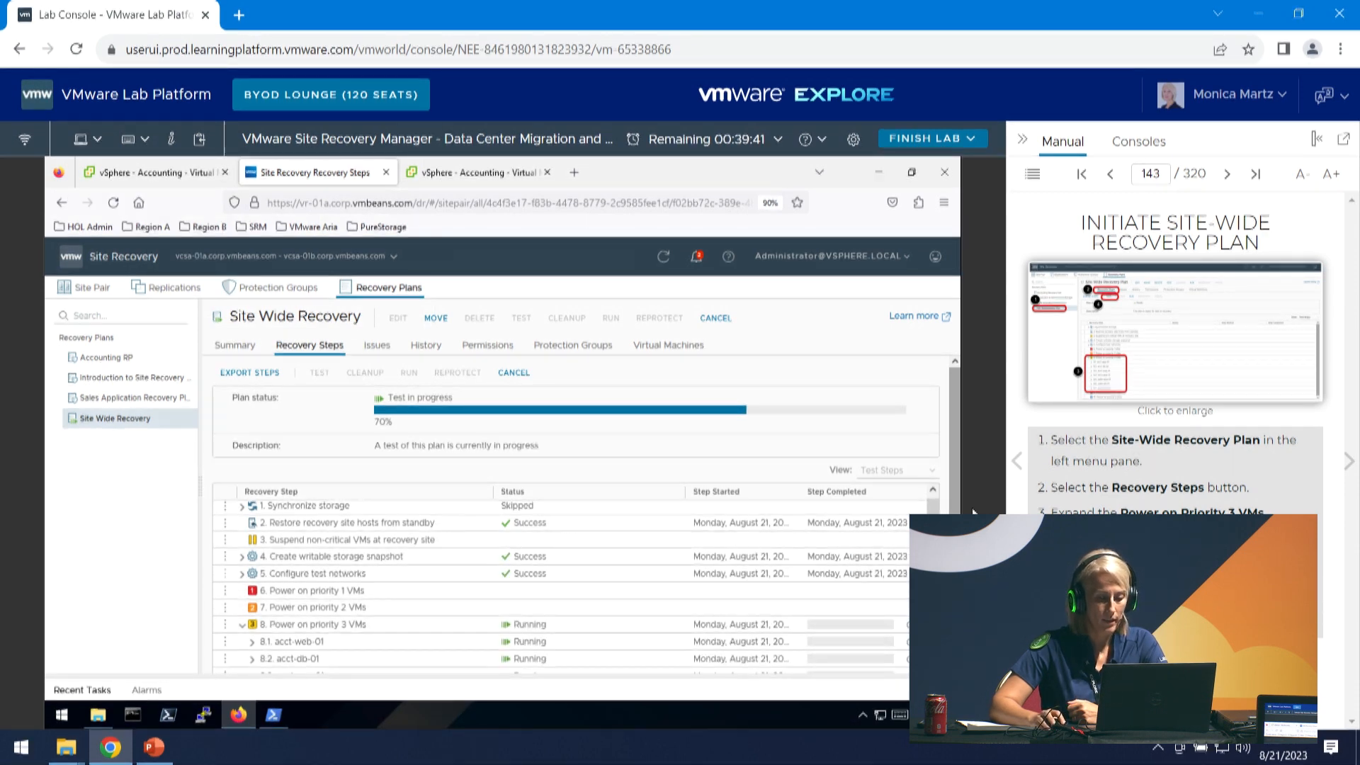
scroll(957, 503, "down", 3)
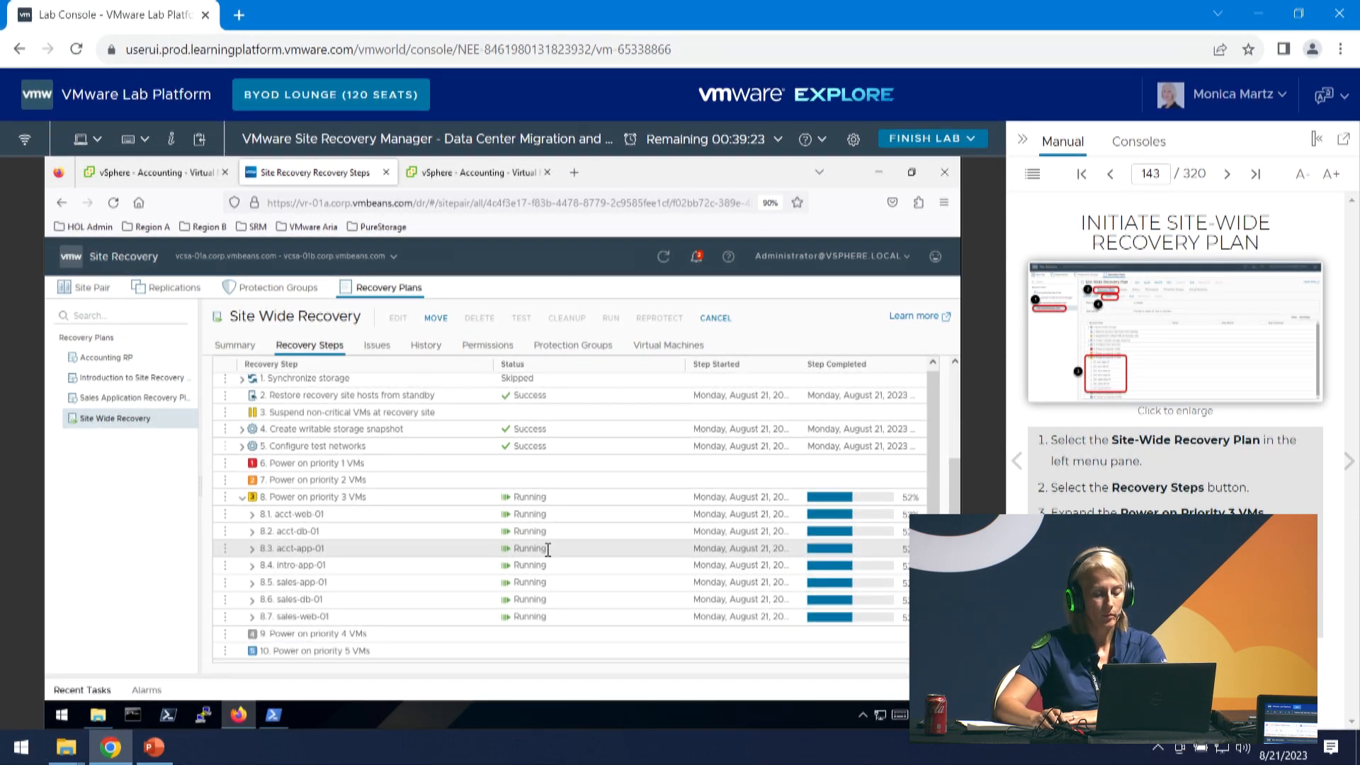
Advance the lab manual to the Verify Protection Group - Region B vCenter page.
left_click(1349, 464)
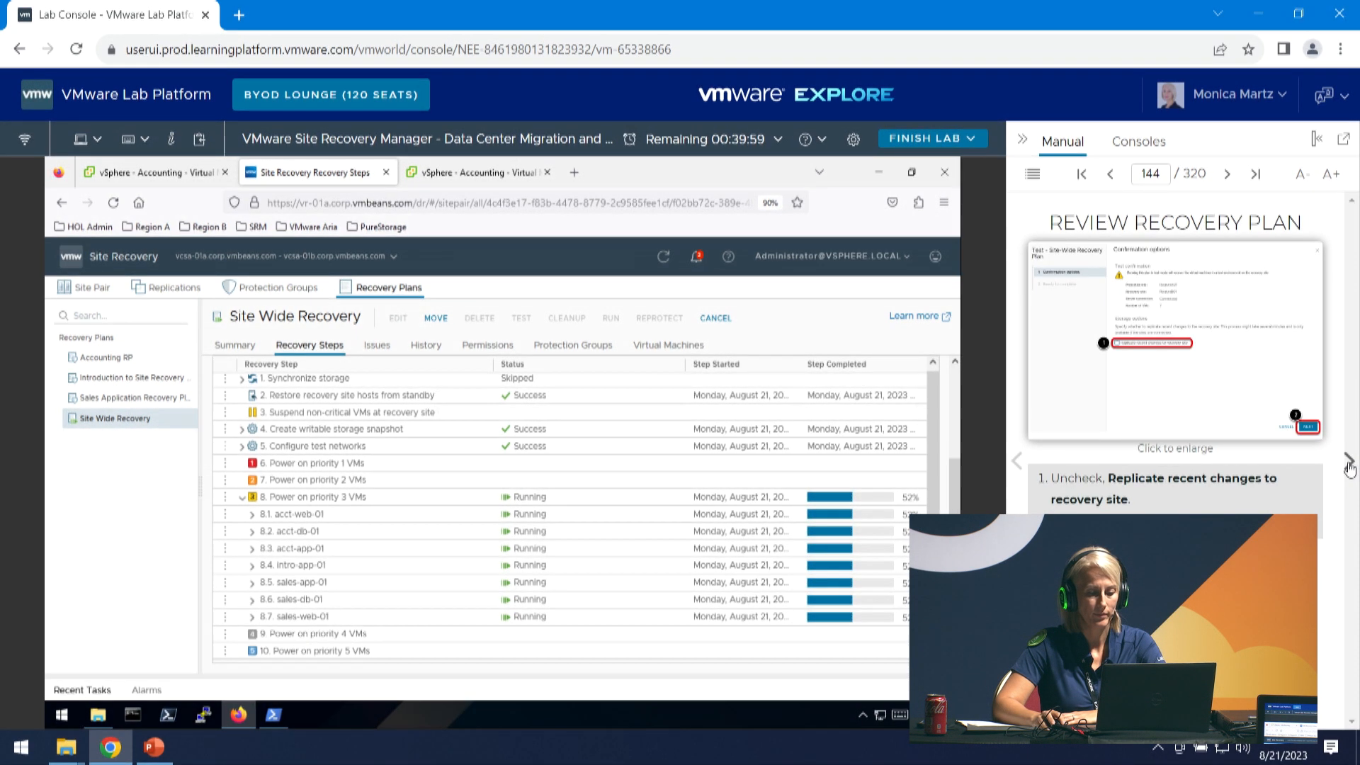
left_click(1349, 465)
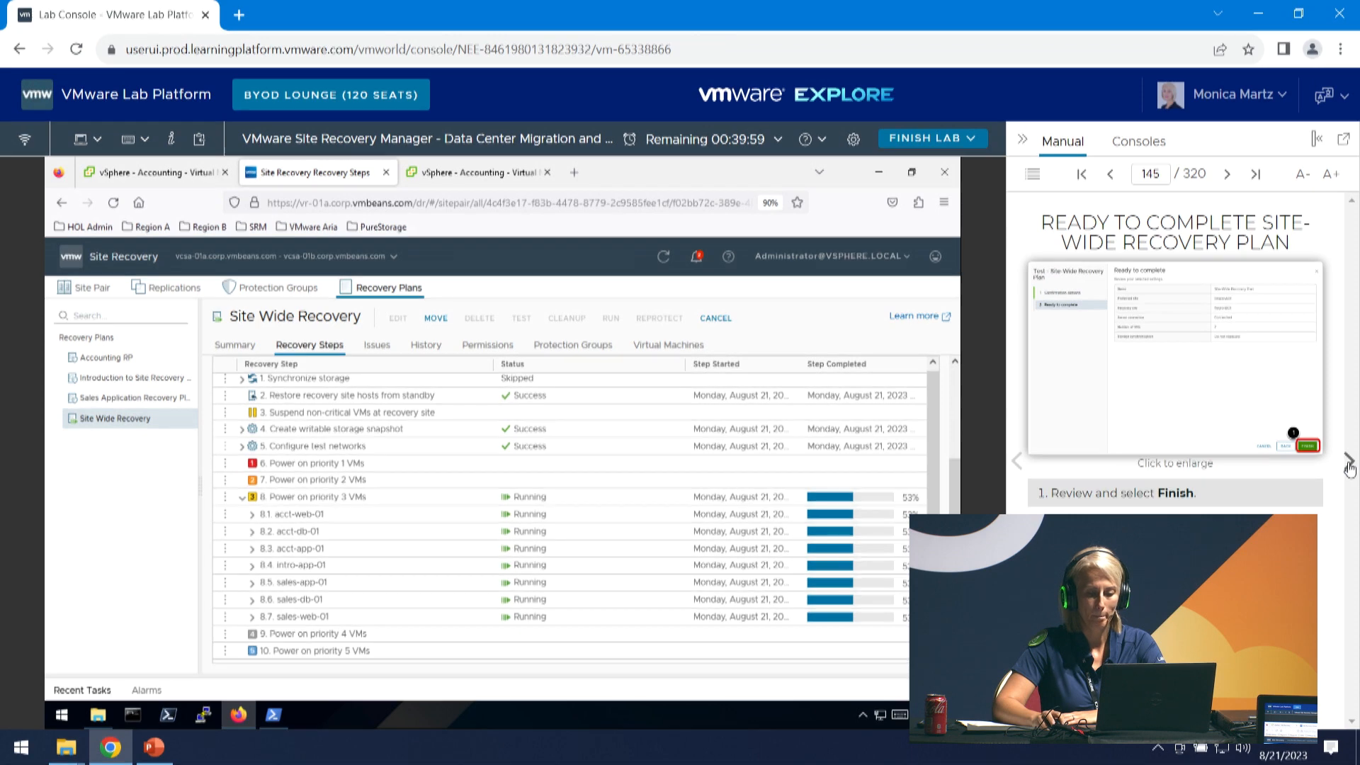
left_click(1349, 465)
left_click(1349, 464)
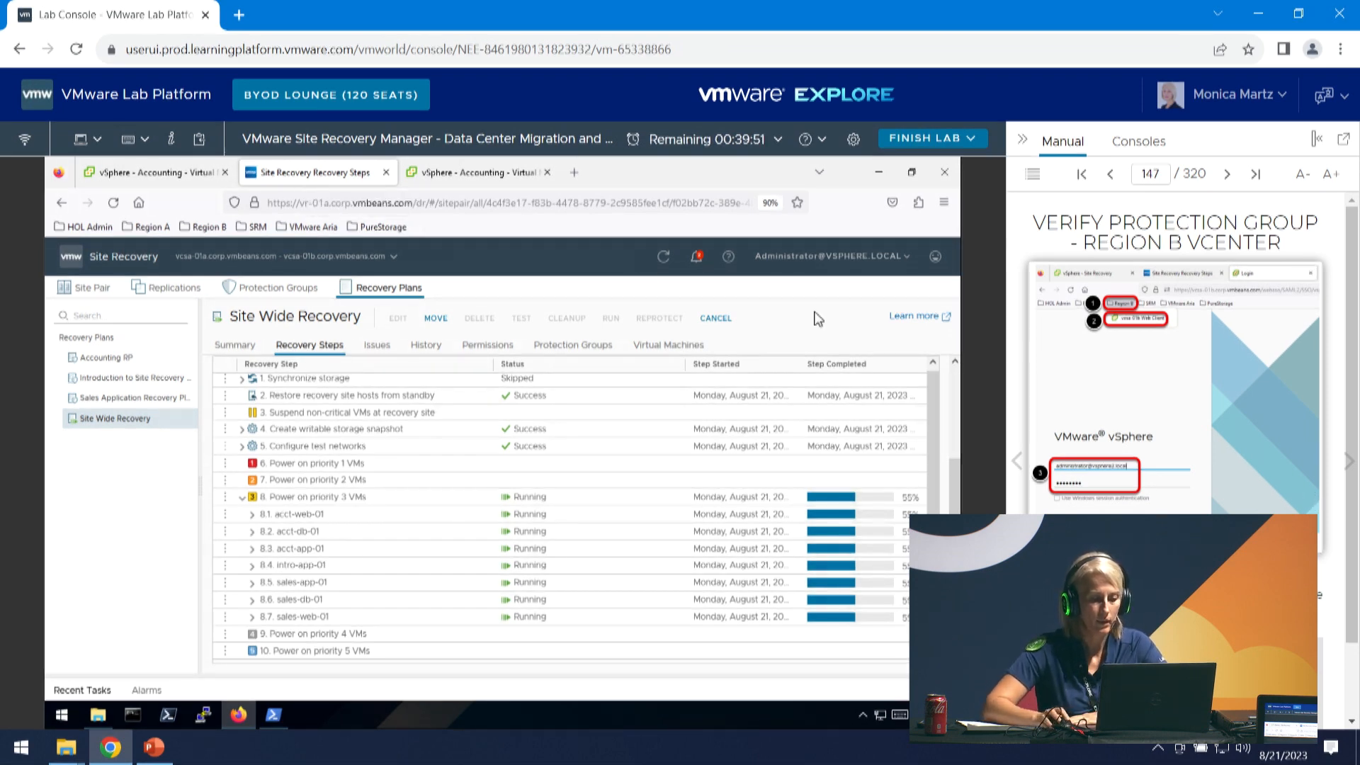
Monitor the overall test progress and the status of each recovery step until the Site Wide Recovery test completes.
left_click_drag(953, 496, 959, 363)
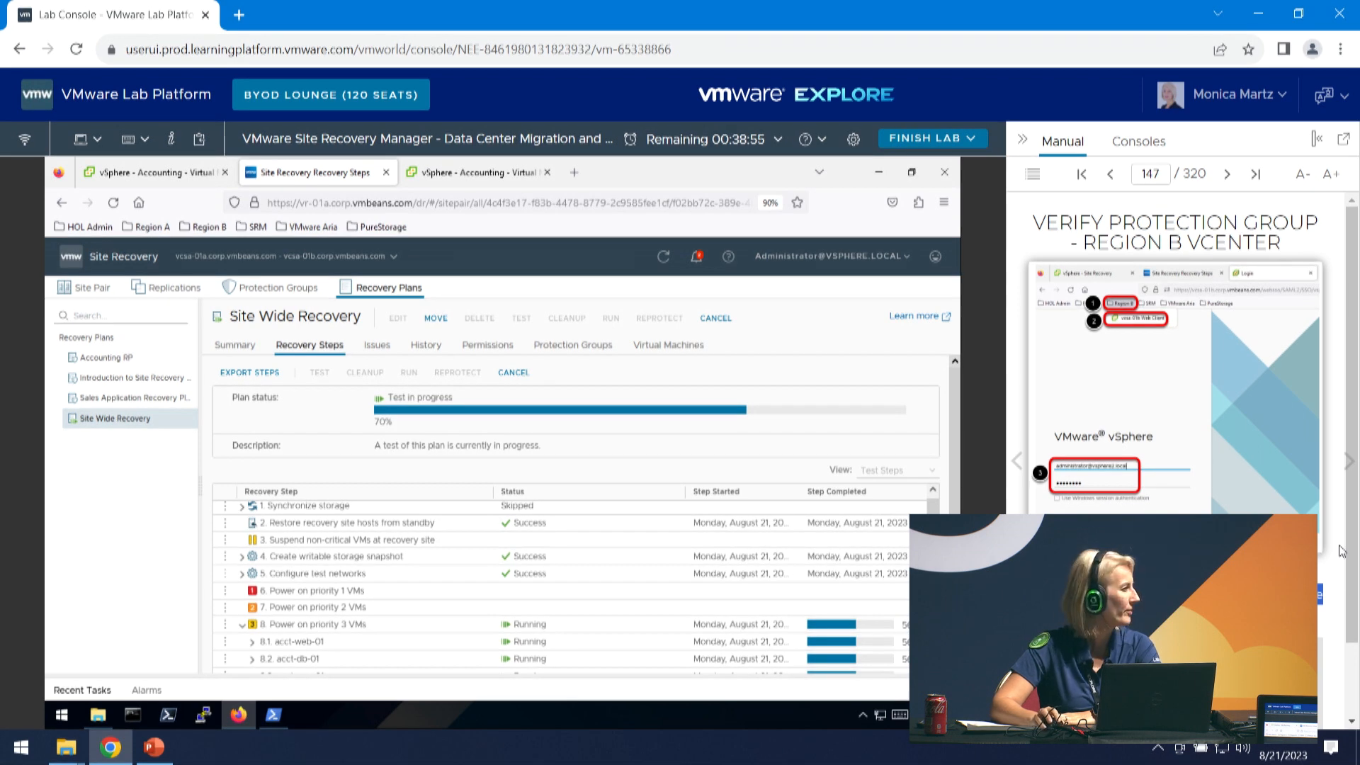
scroll(1355, 516, "down", 1)
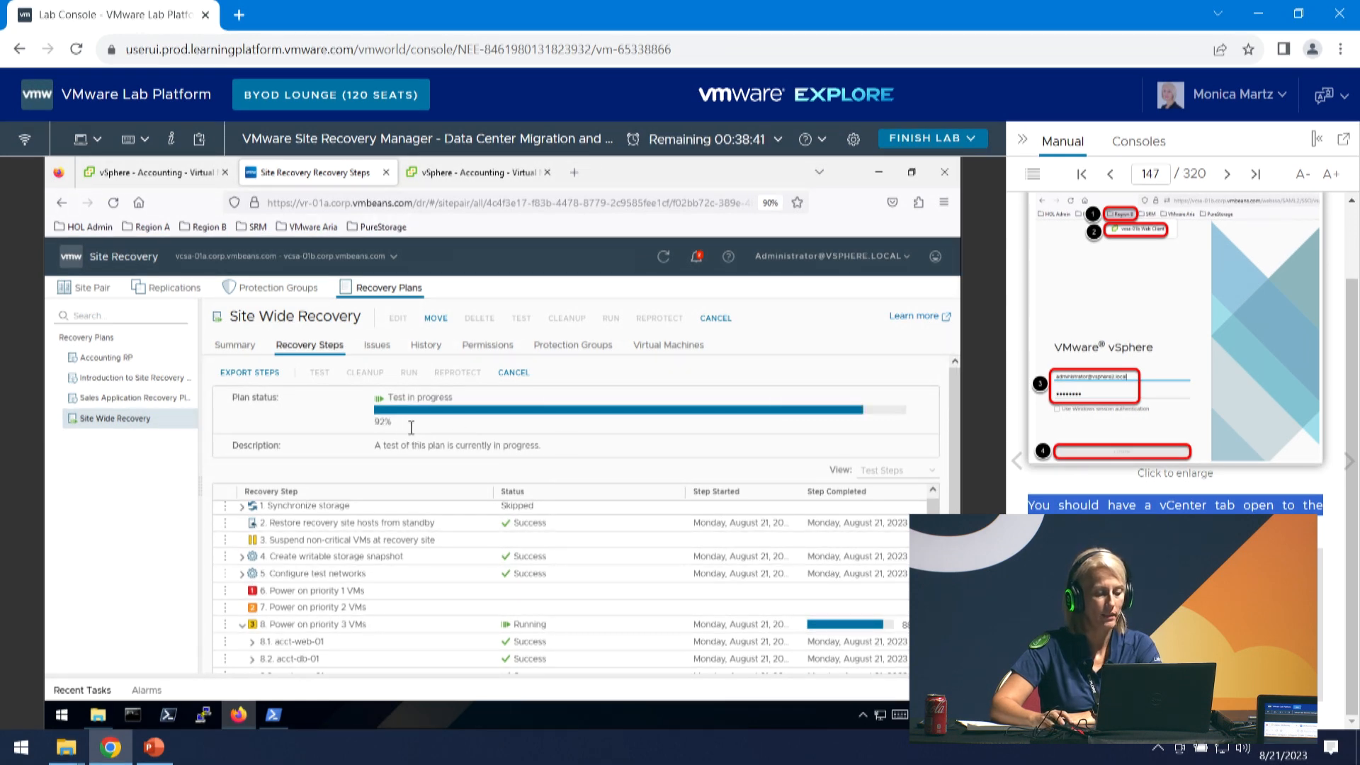
scroll(967, 431, "down", 3)
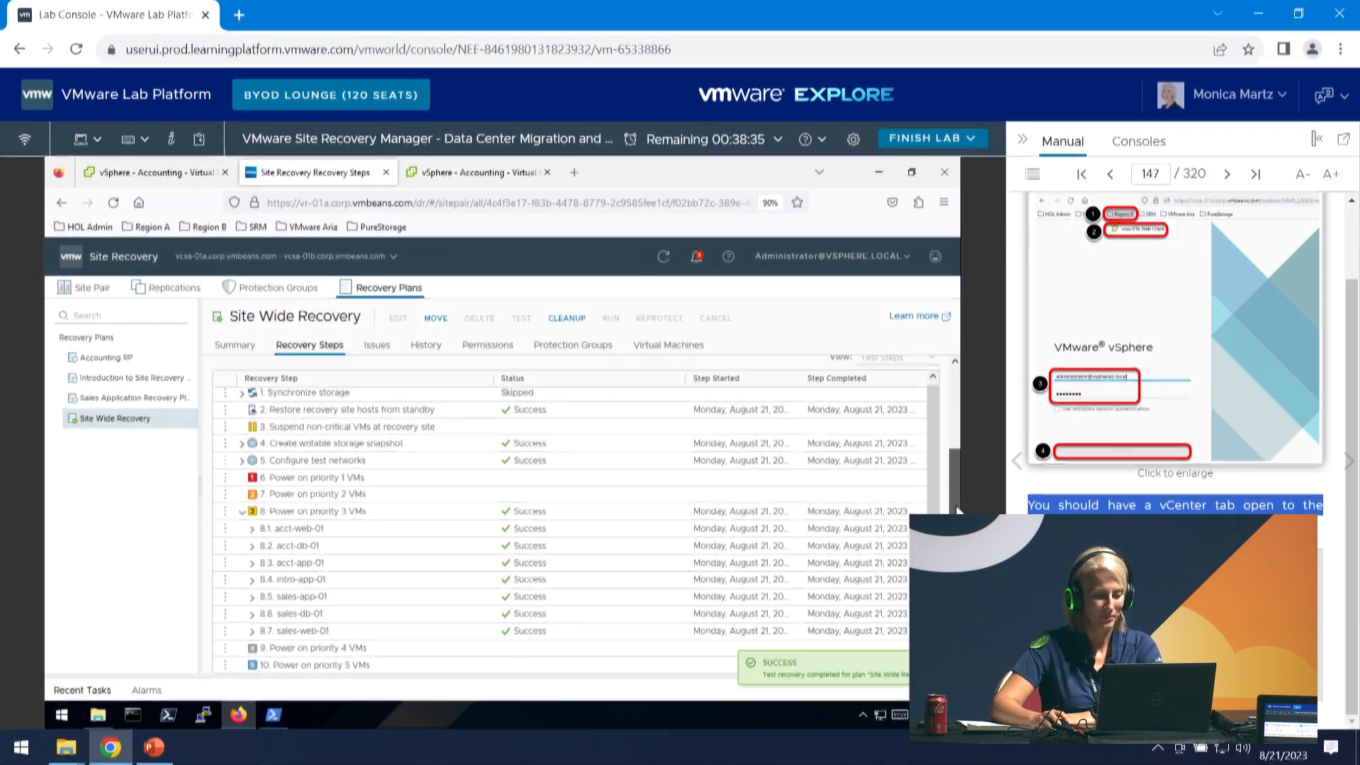
left_click_drag(955, 499, 952, 415)
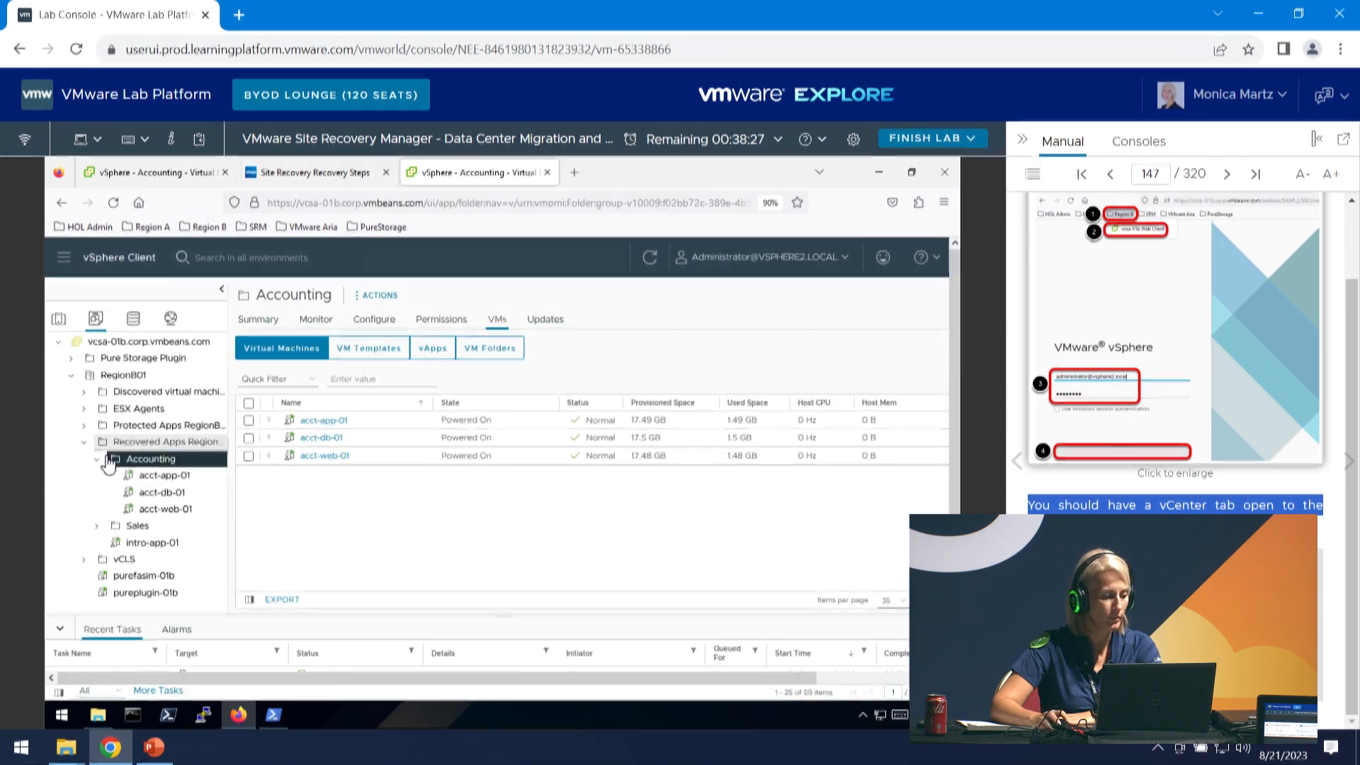
Check the virtual machines in Recovered Apps RegionB01, widening the State column, and advance the manual to Region B vCenter - Inventory View.
left_click(84, 443)
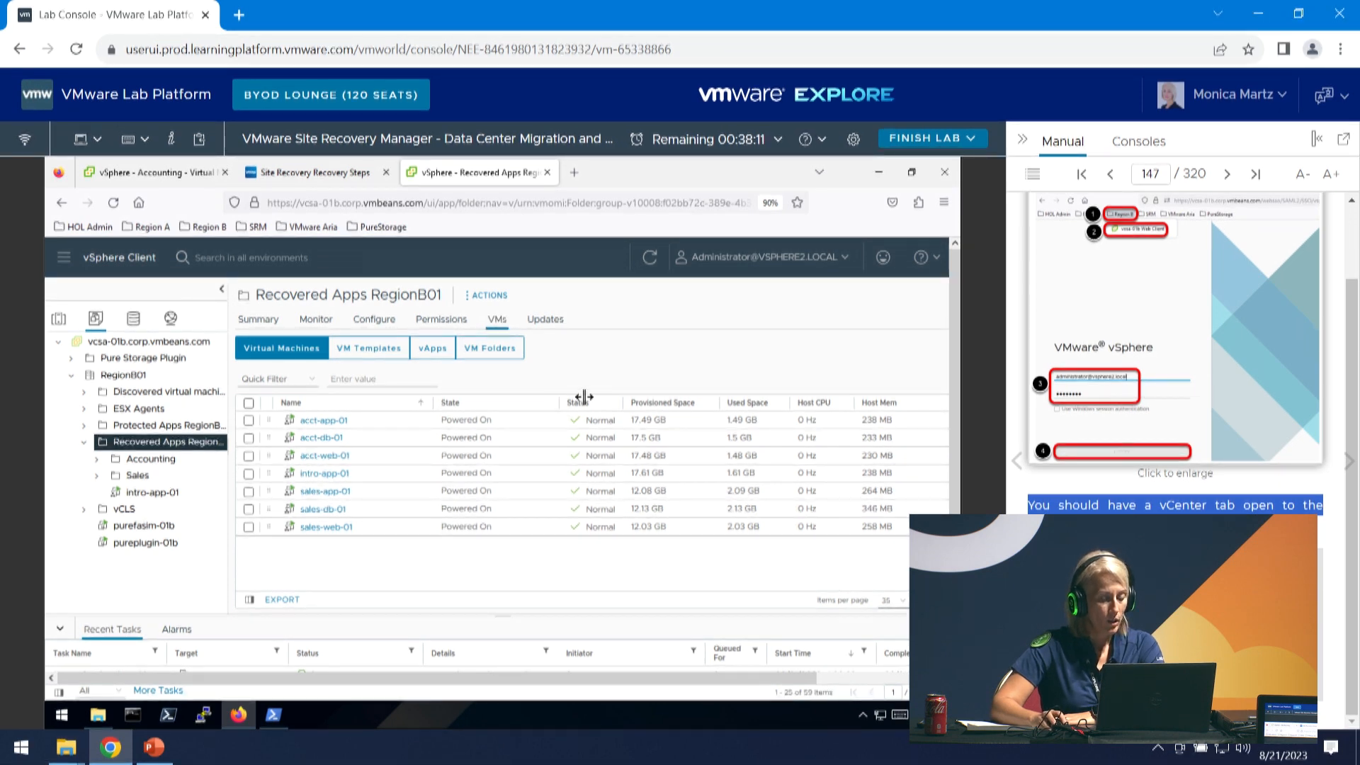
left_click_drag(646, 389, 651, 391)
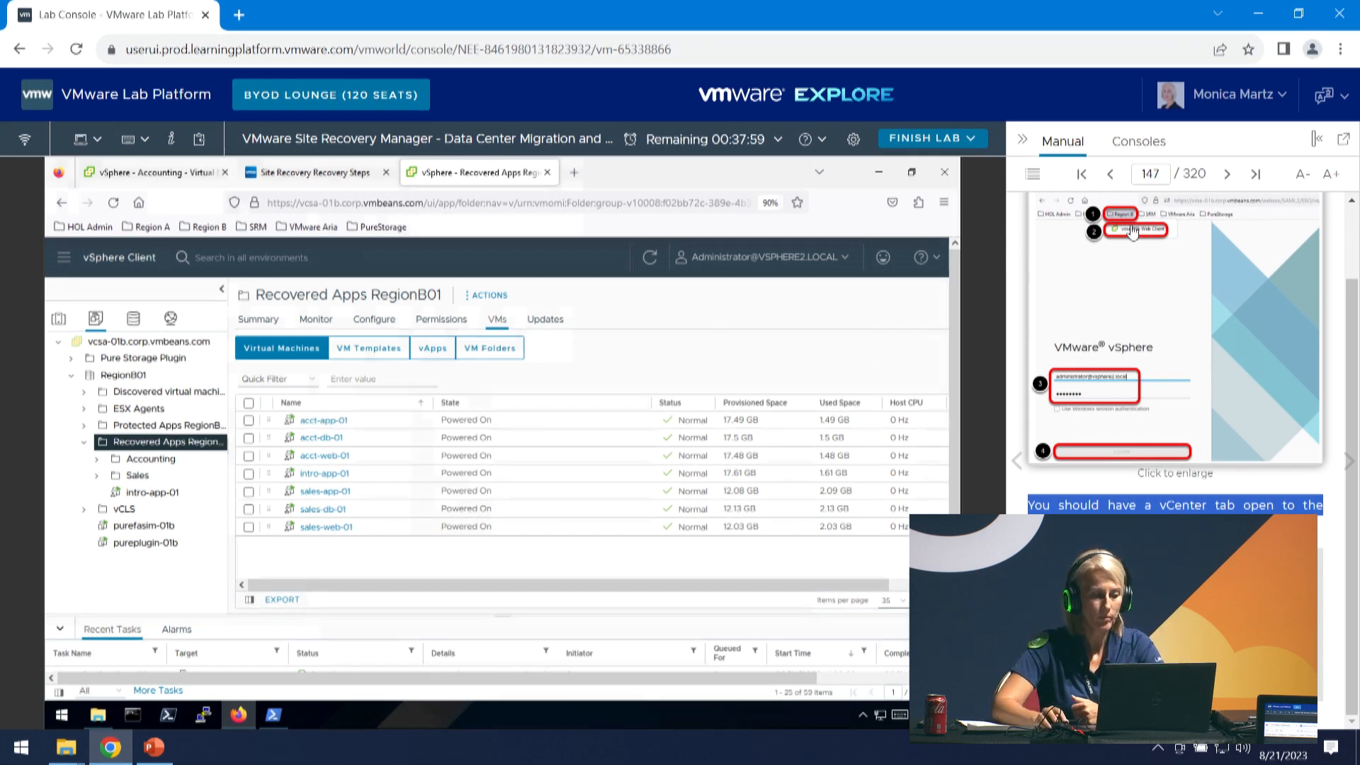
left_click(1349, 462)
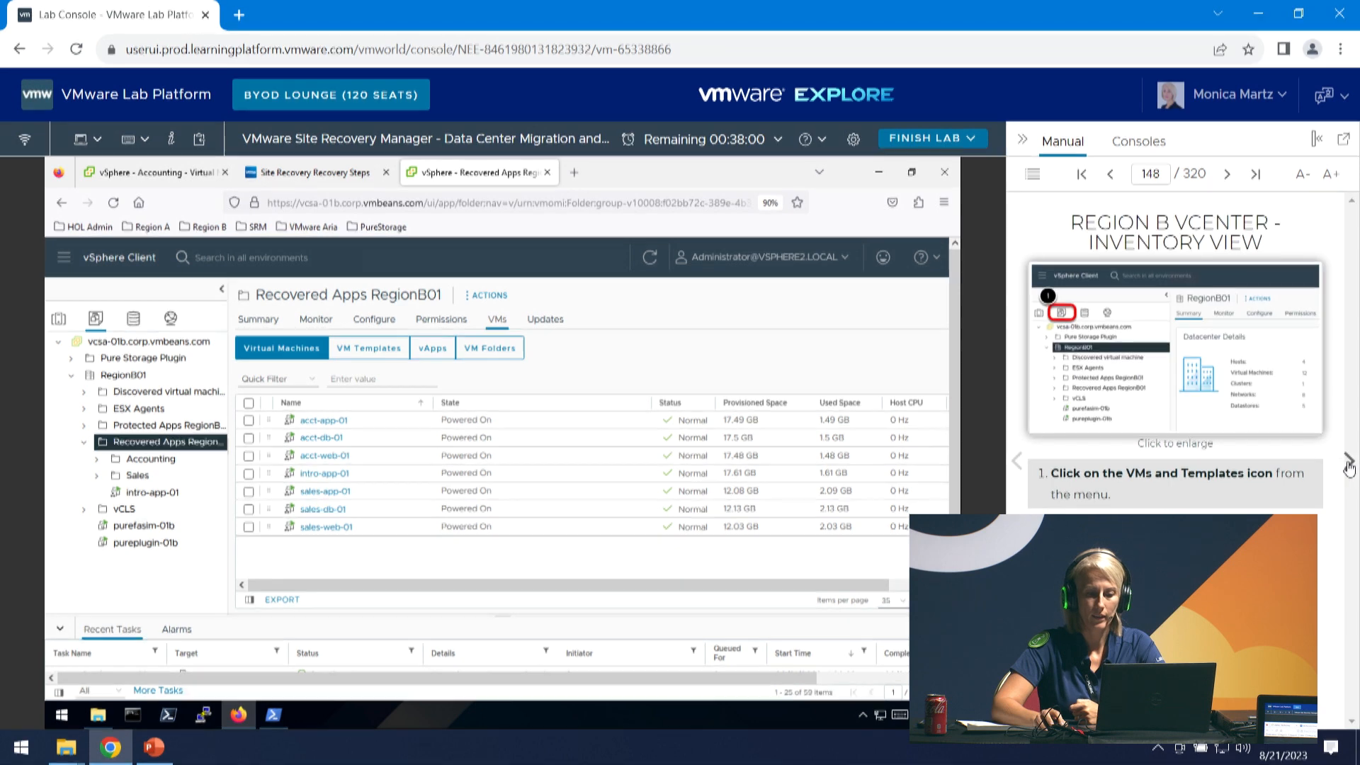
Look ahead in the lab manual through the recovery plan cleanup pages and return to the Recovery Plans Clean Up page.
left_click(1349, 462)
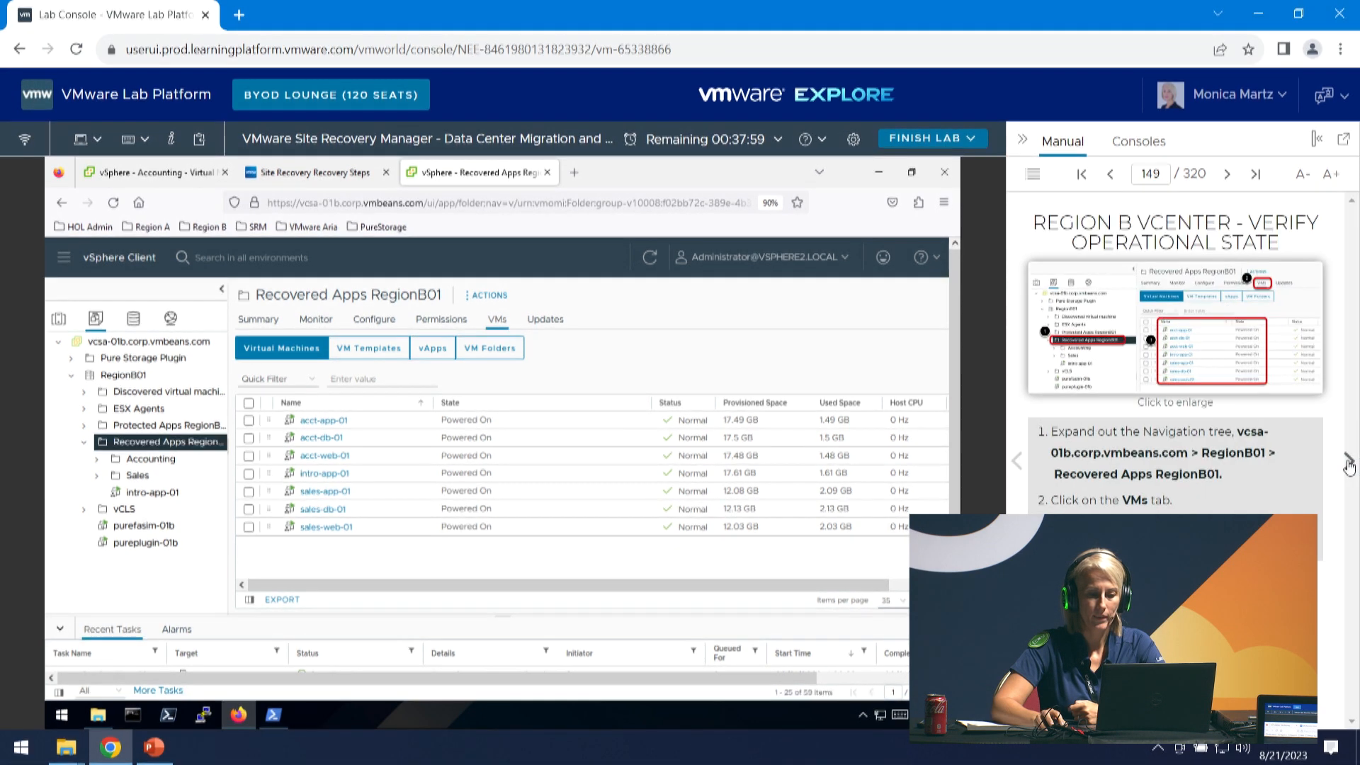
left_click(1349, 462)
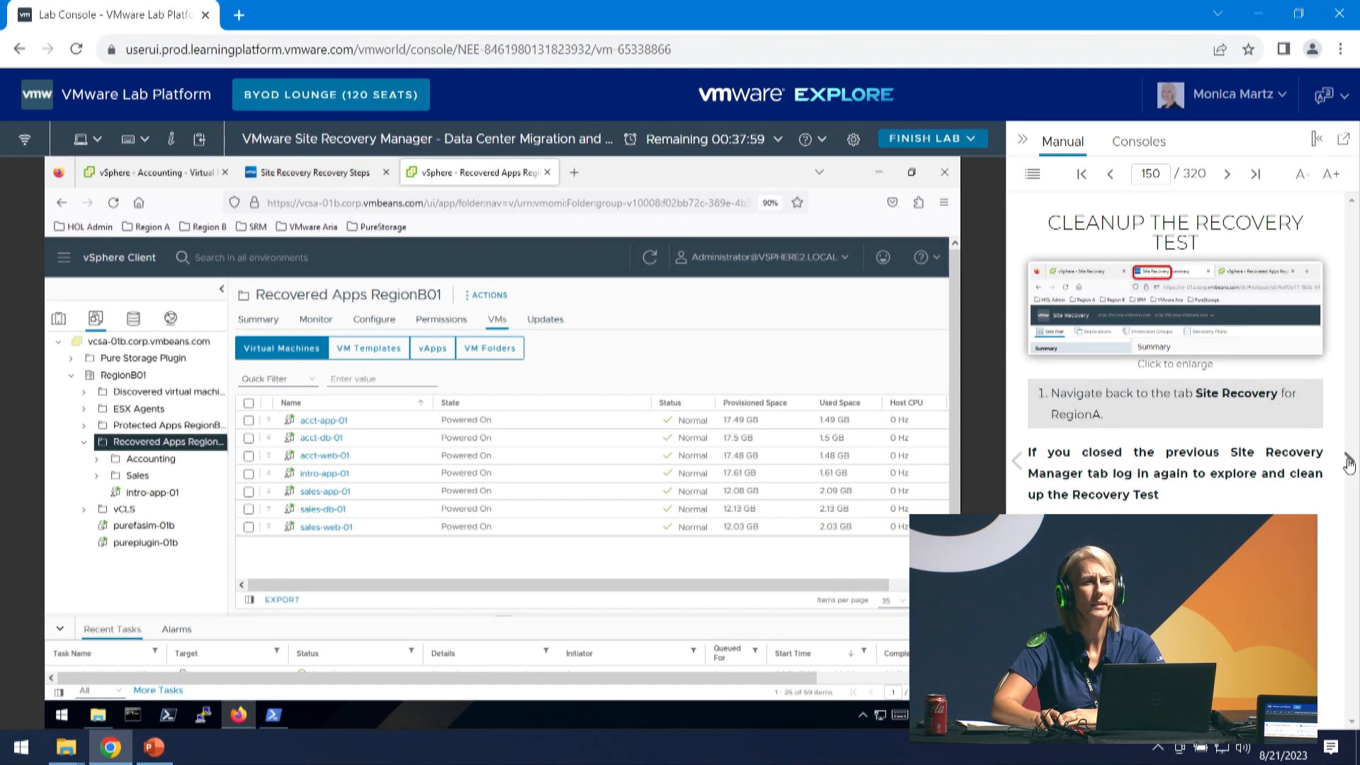
left_click(1349, 462)
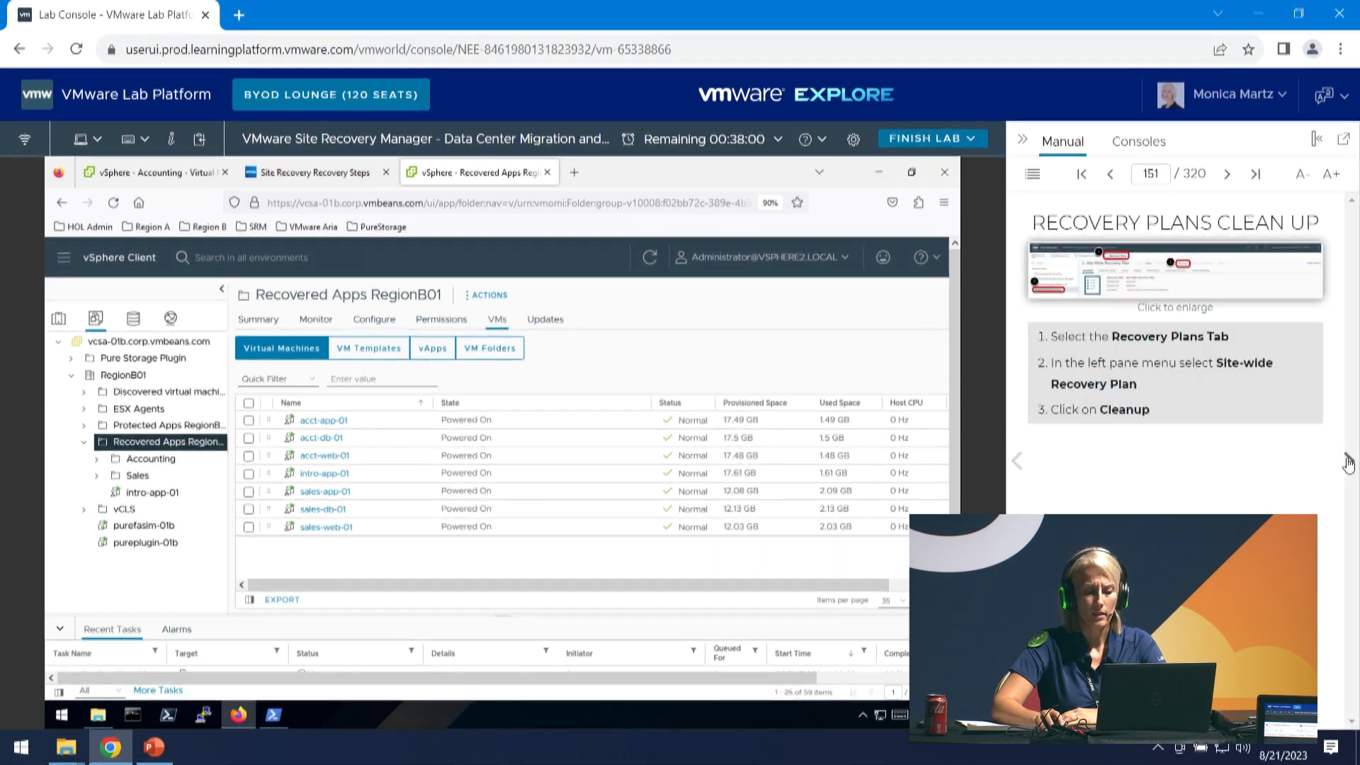
left_click(1349, 462)
left_click(1349, 462)
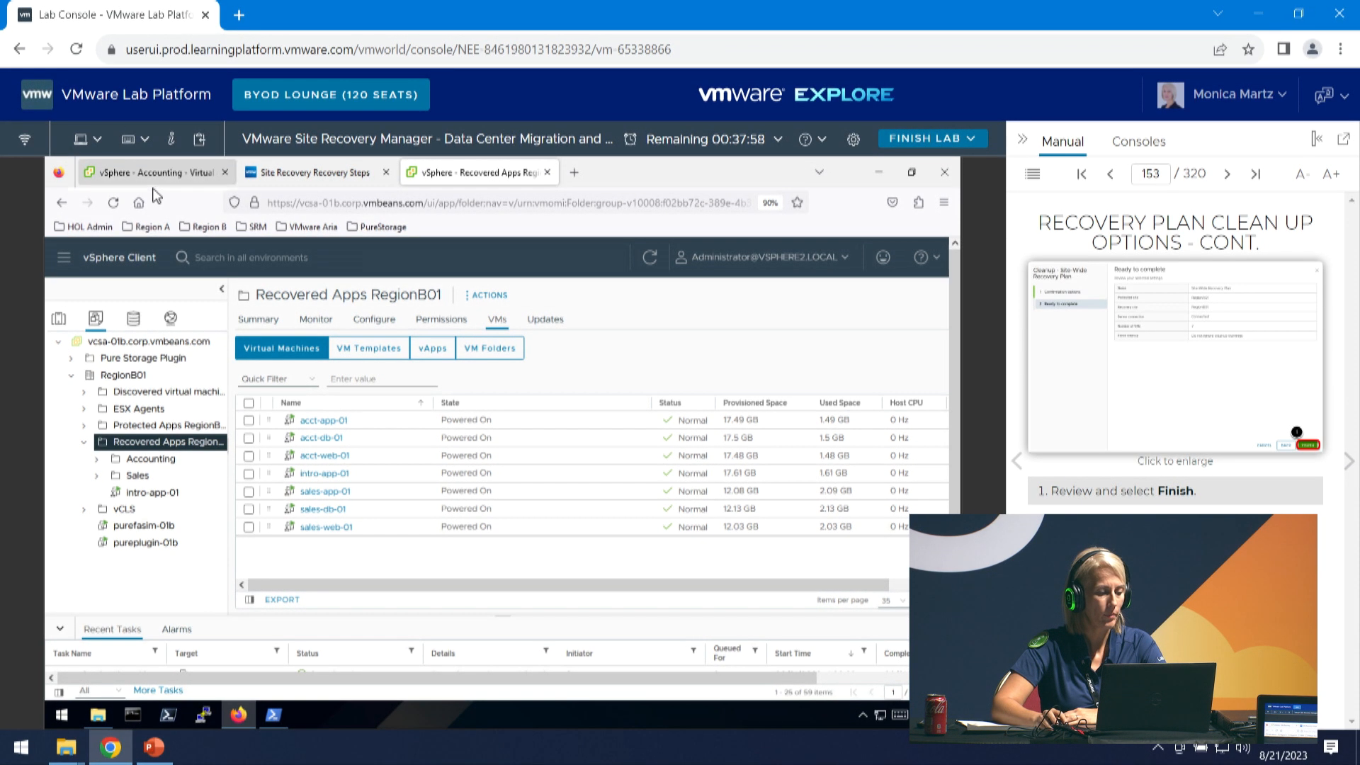
left_click(186, 176)
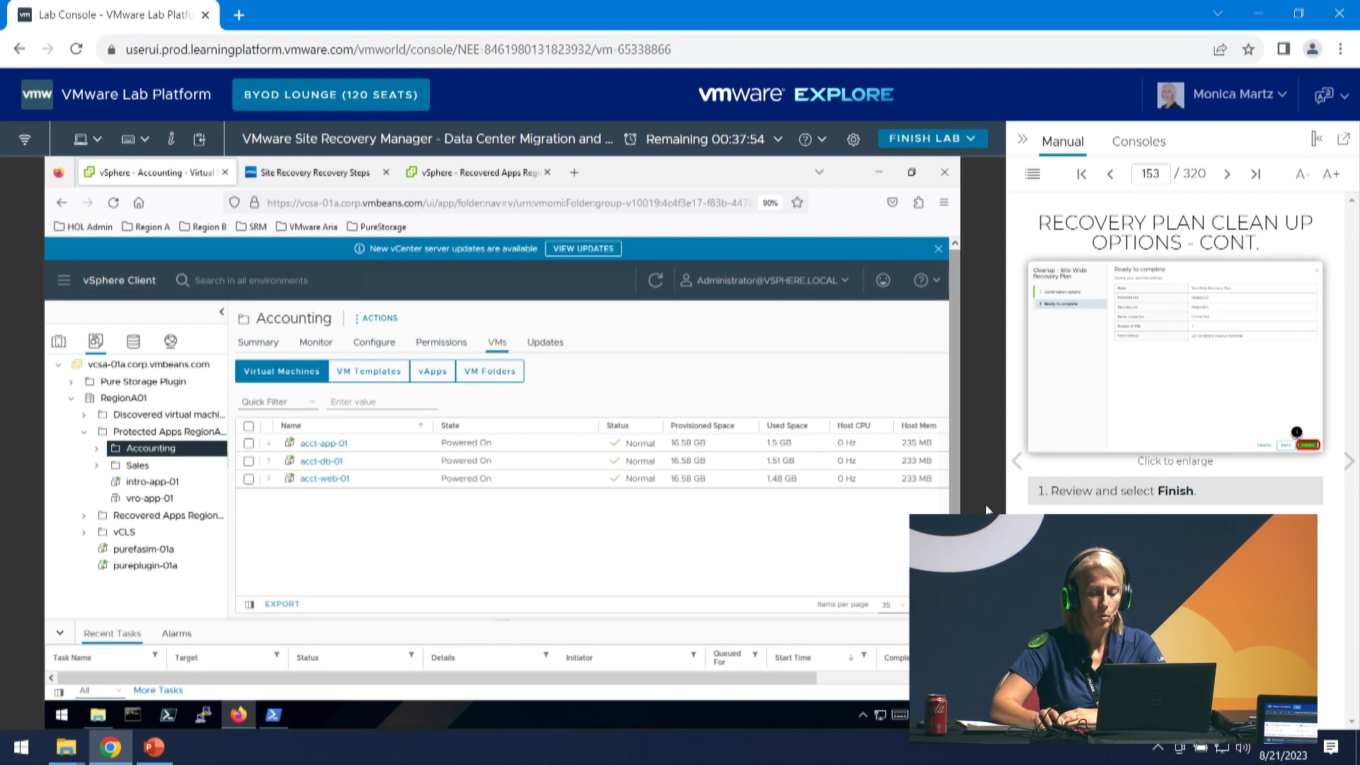
left_click(1019, 461)
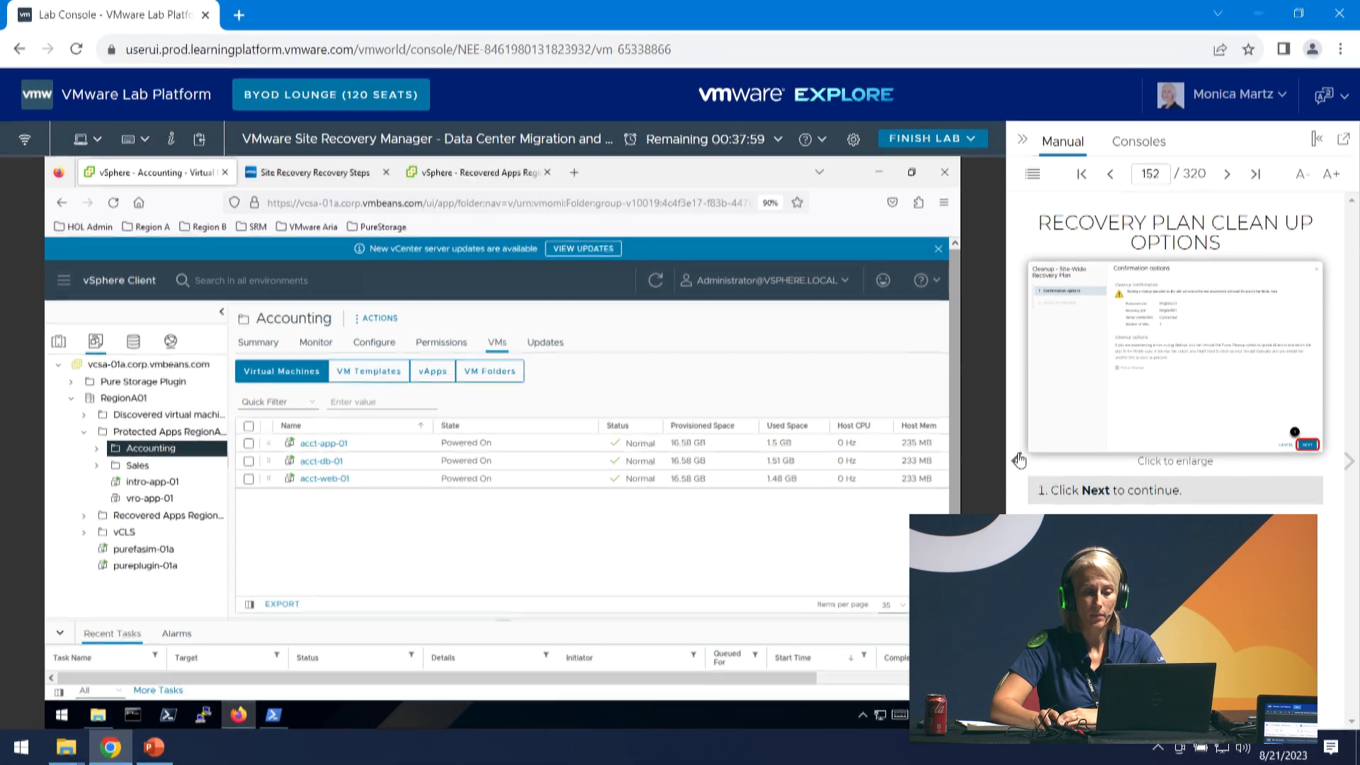
left_click(1019, 461)
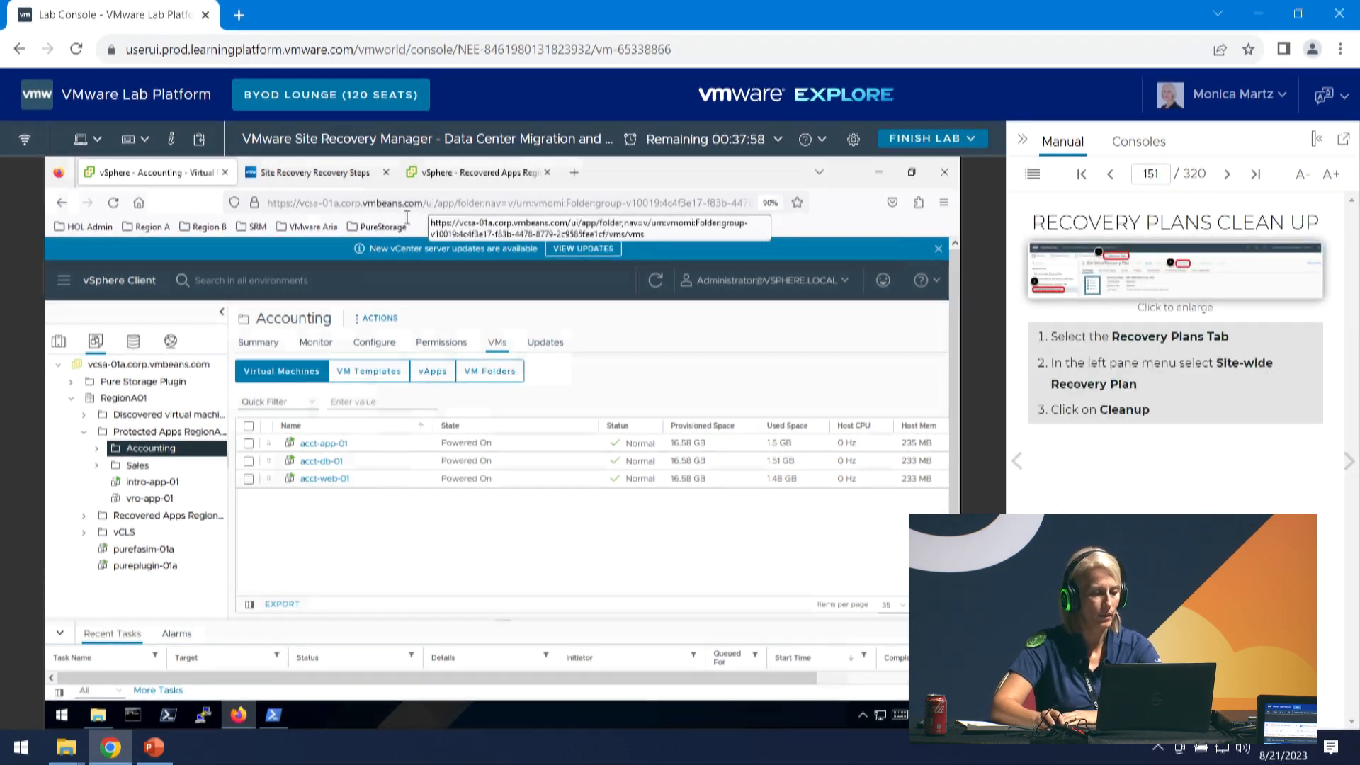
Review the Site Wide Recovery plan's test steps in Site Recovery and run its cleanup without forcing it.
left_click(333, 175)
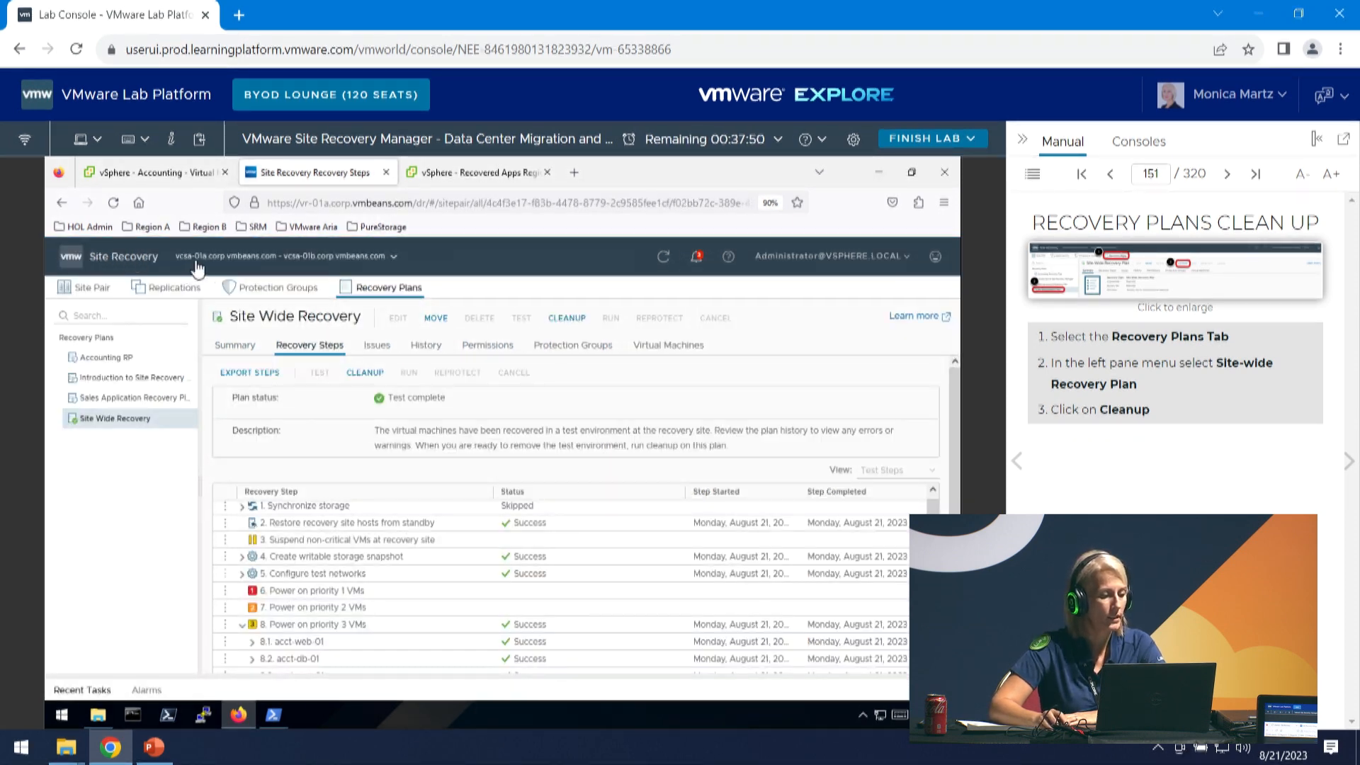
left_click(402, 292)
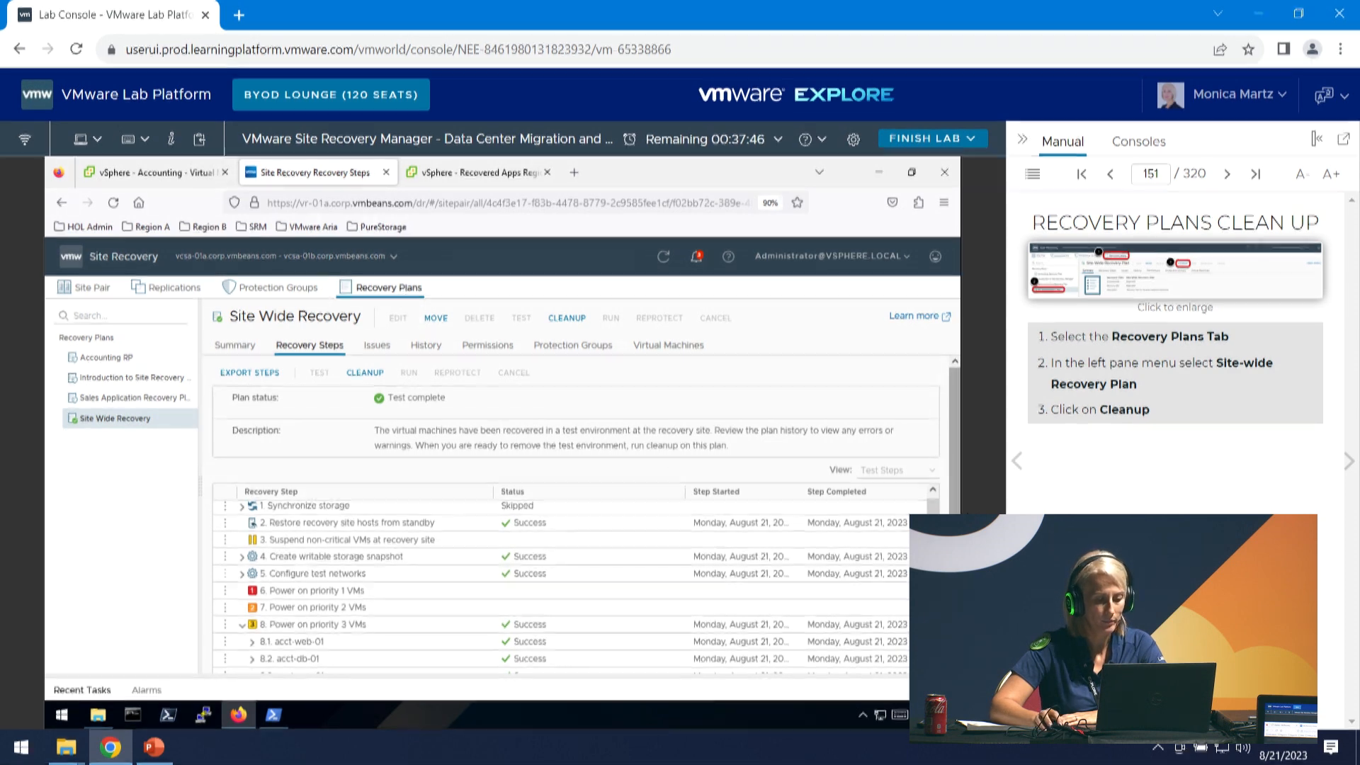
scroll(957, 503, "down", 2)
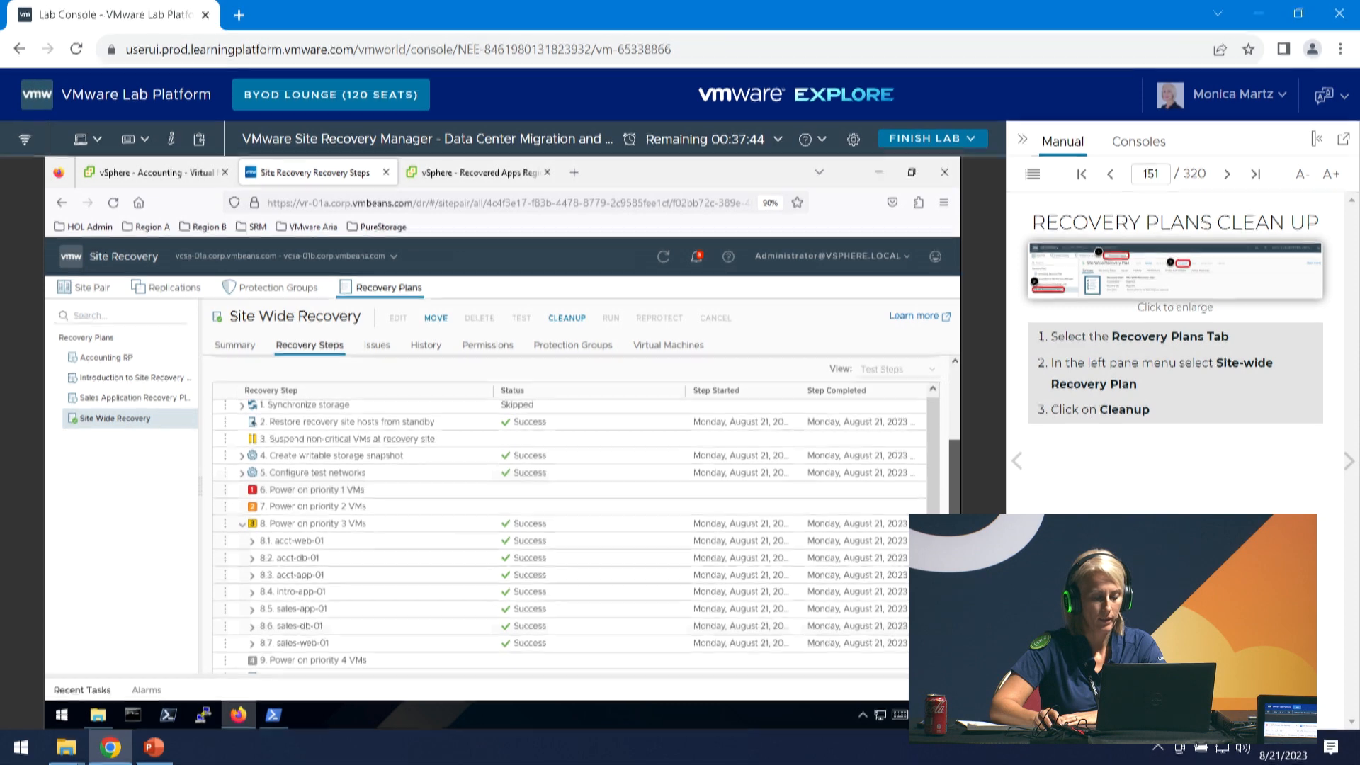
scroll(958, 457, "up", 1)
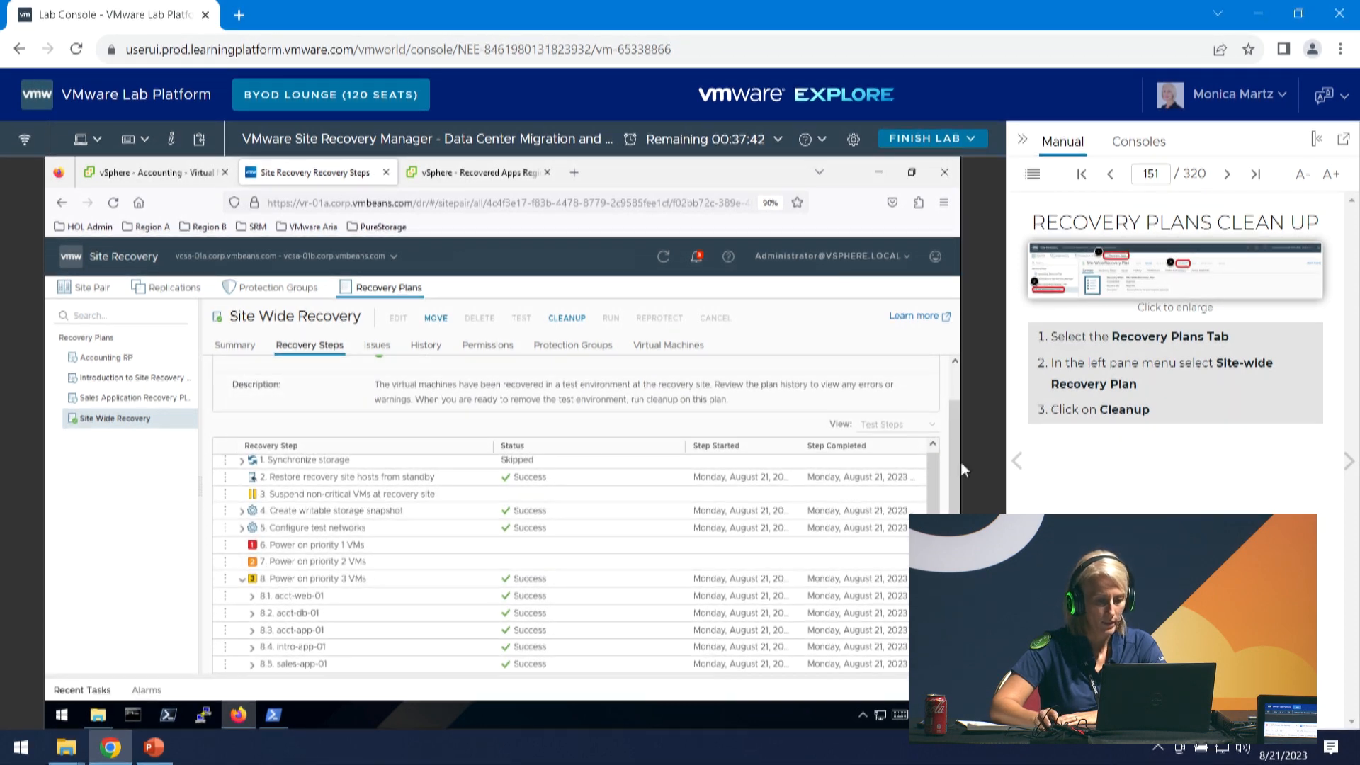
scroll(958, 449, "up", 2)
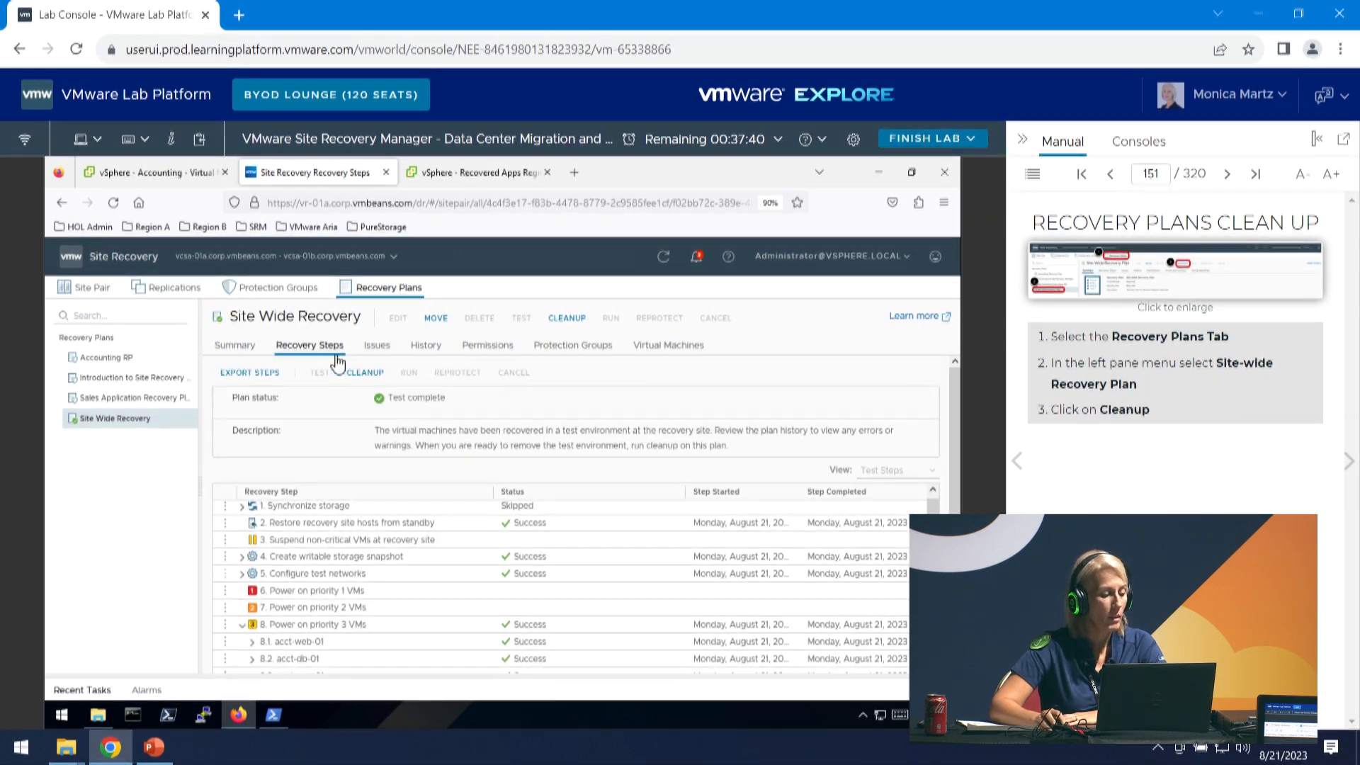
left_click(564, 322)
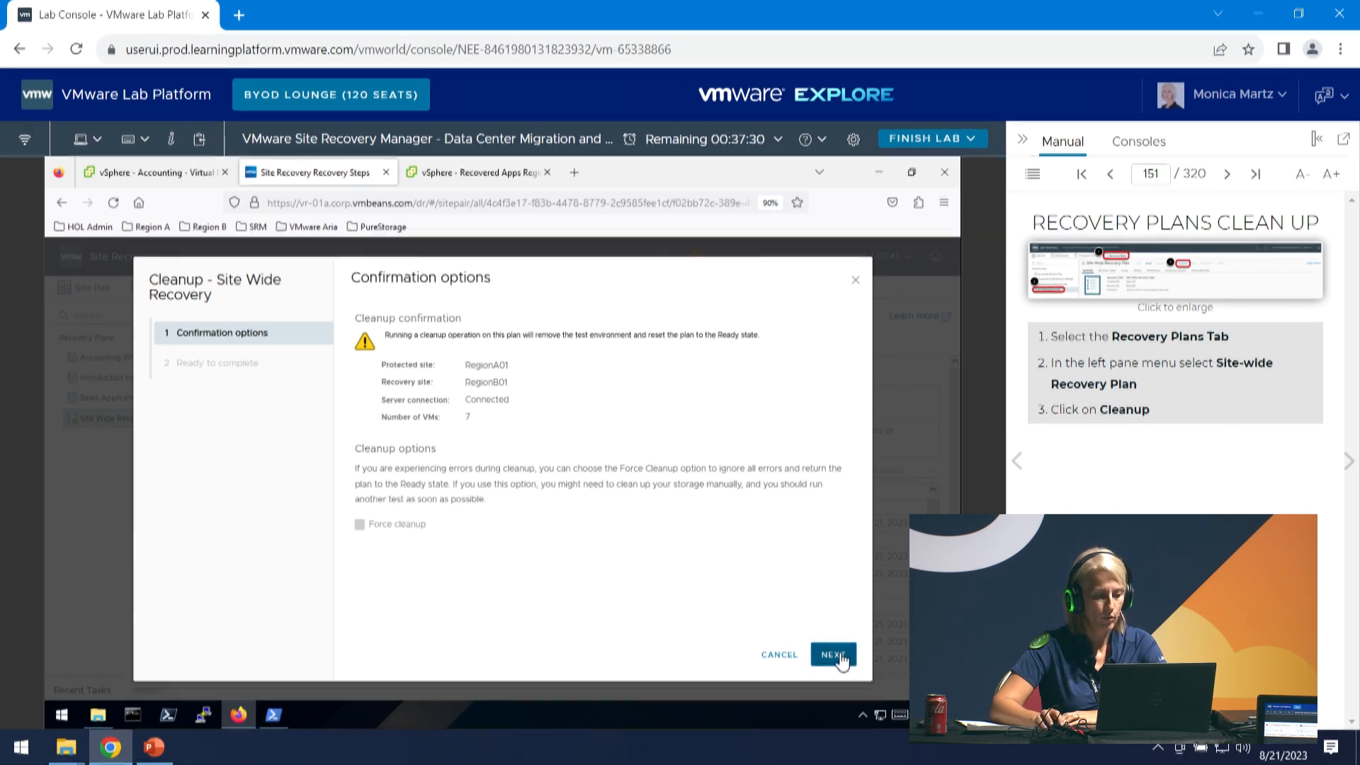
left_click(839, 656)
left_click(833, 655)
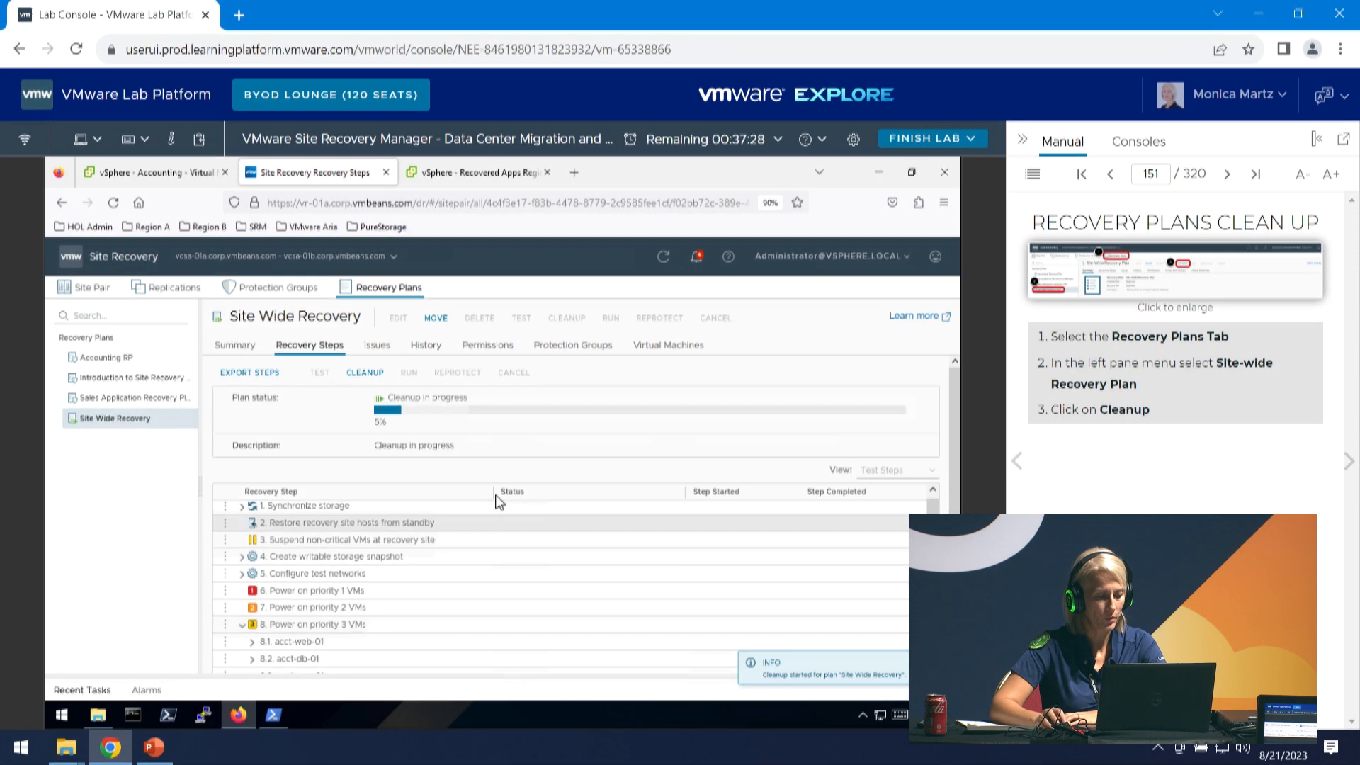
Advance the lab manual to Site-Wide Recovery Plan - Ready and check the Site Wide Recovery plan's summary.
left_click(1349, 464)
left_click(1349, 464)
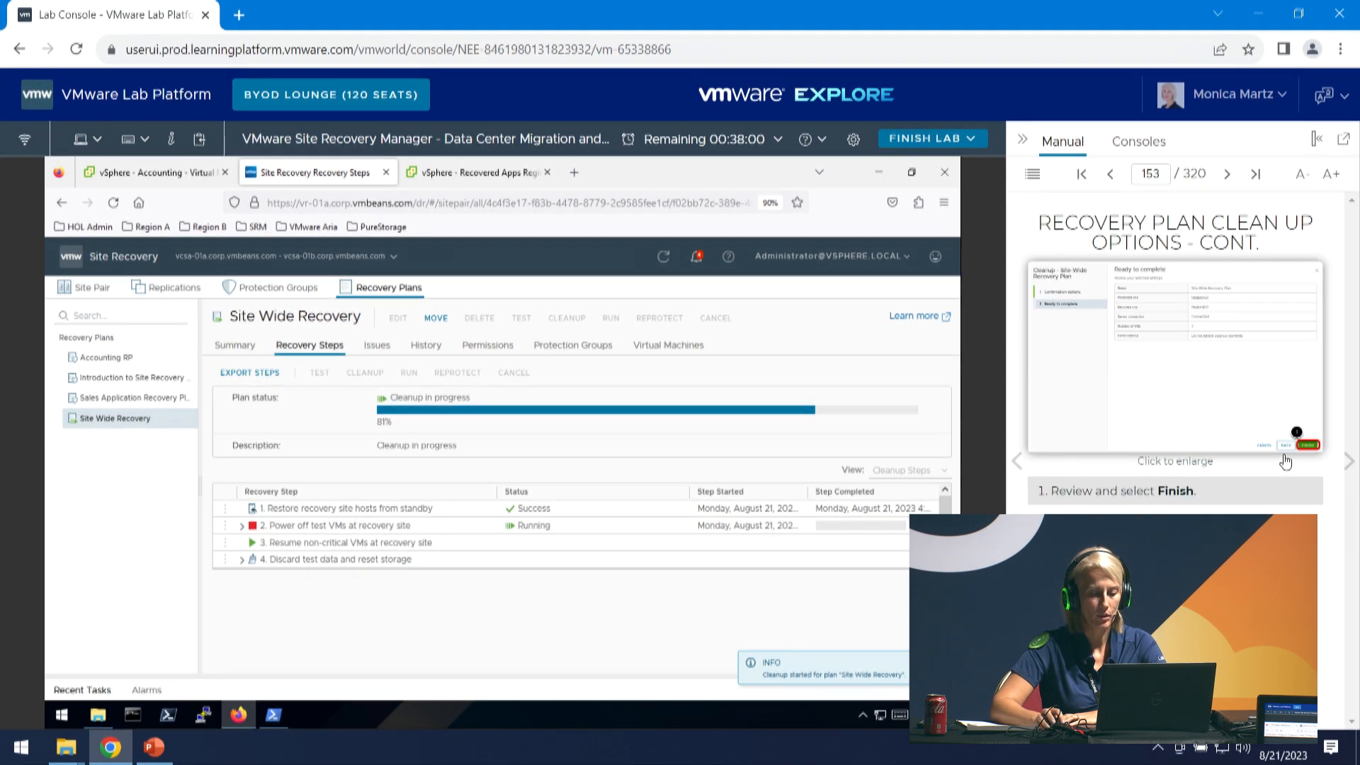
left_click(1350, 464)
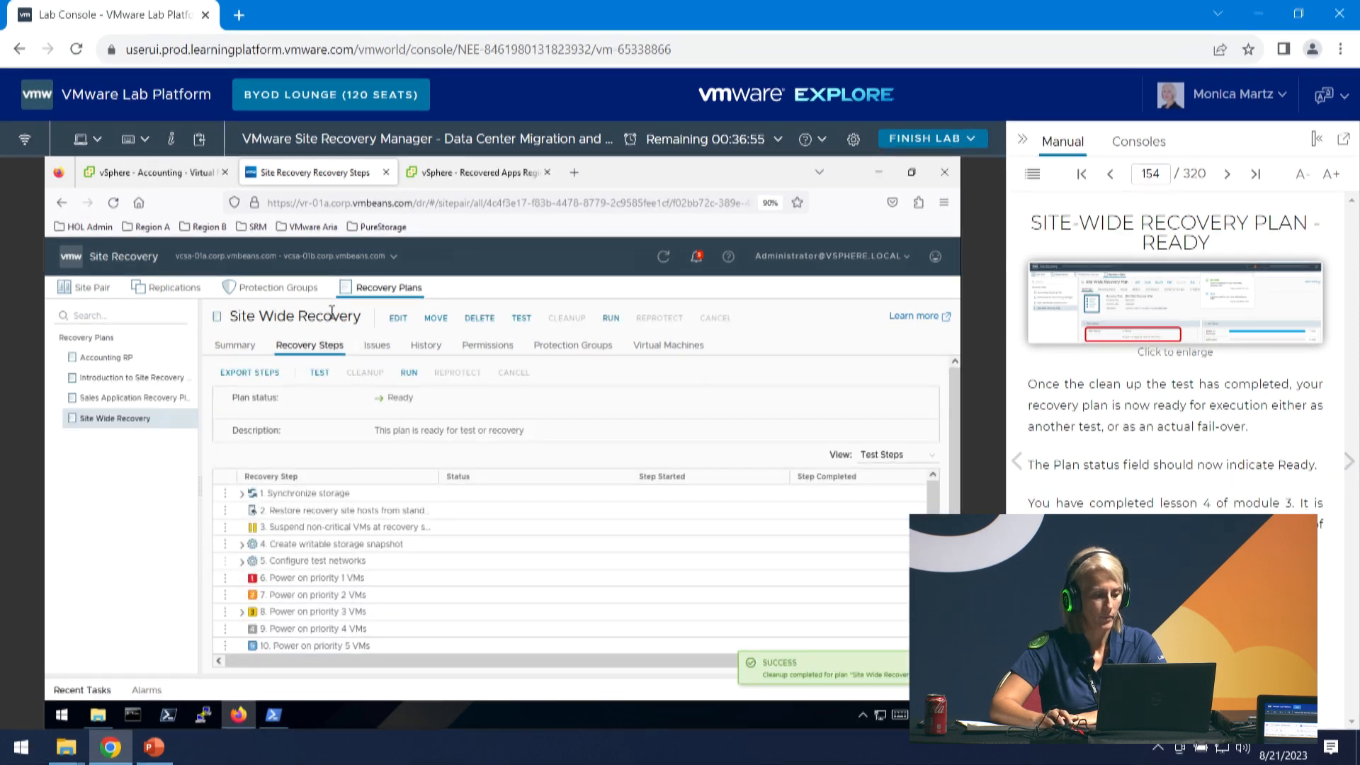
left_click(237, 346)
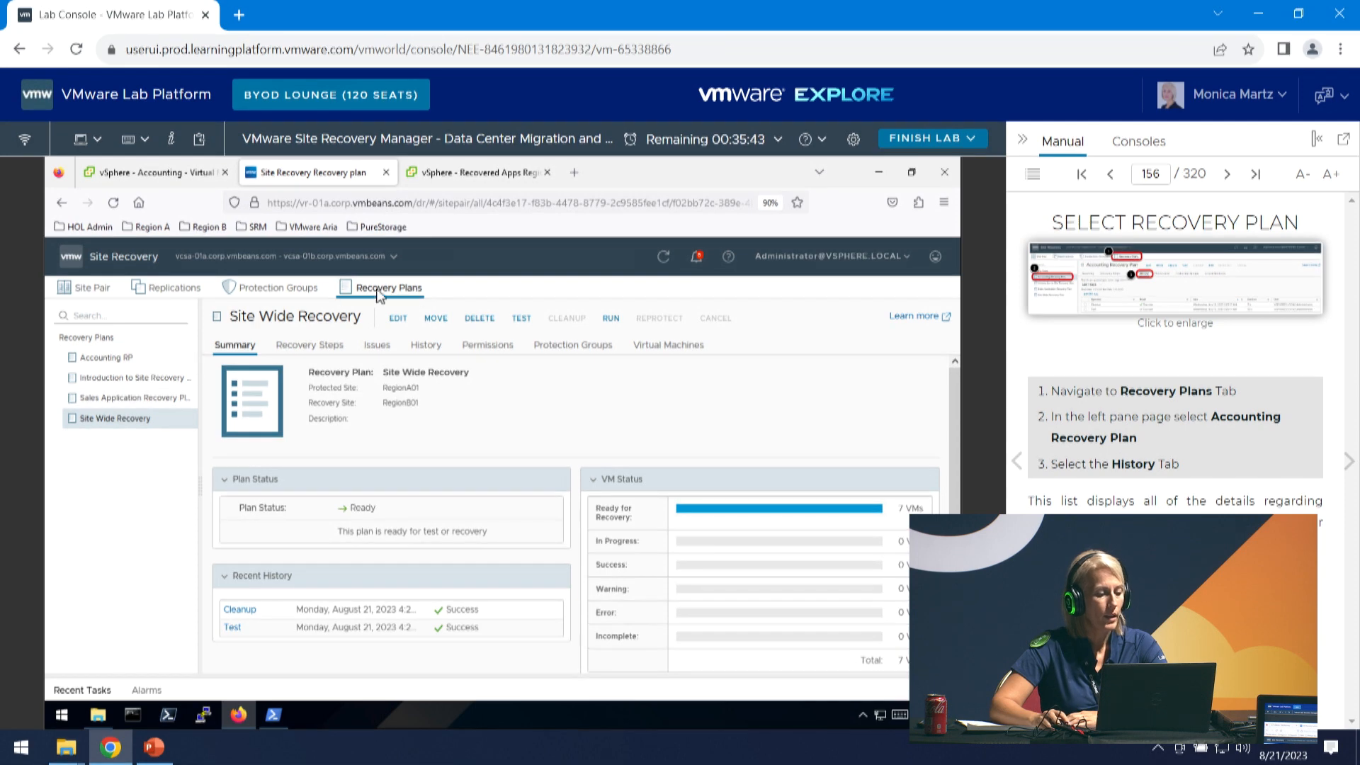
Look through the Accounting RP plan's summary, recovery steps and issues, and display its run history.
left_click(106, 358)
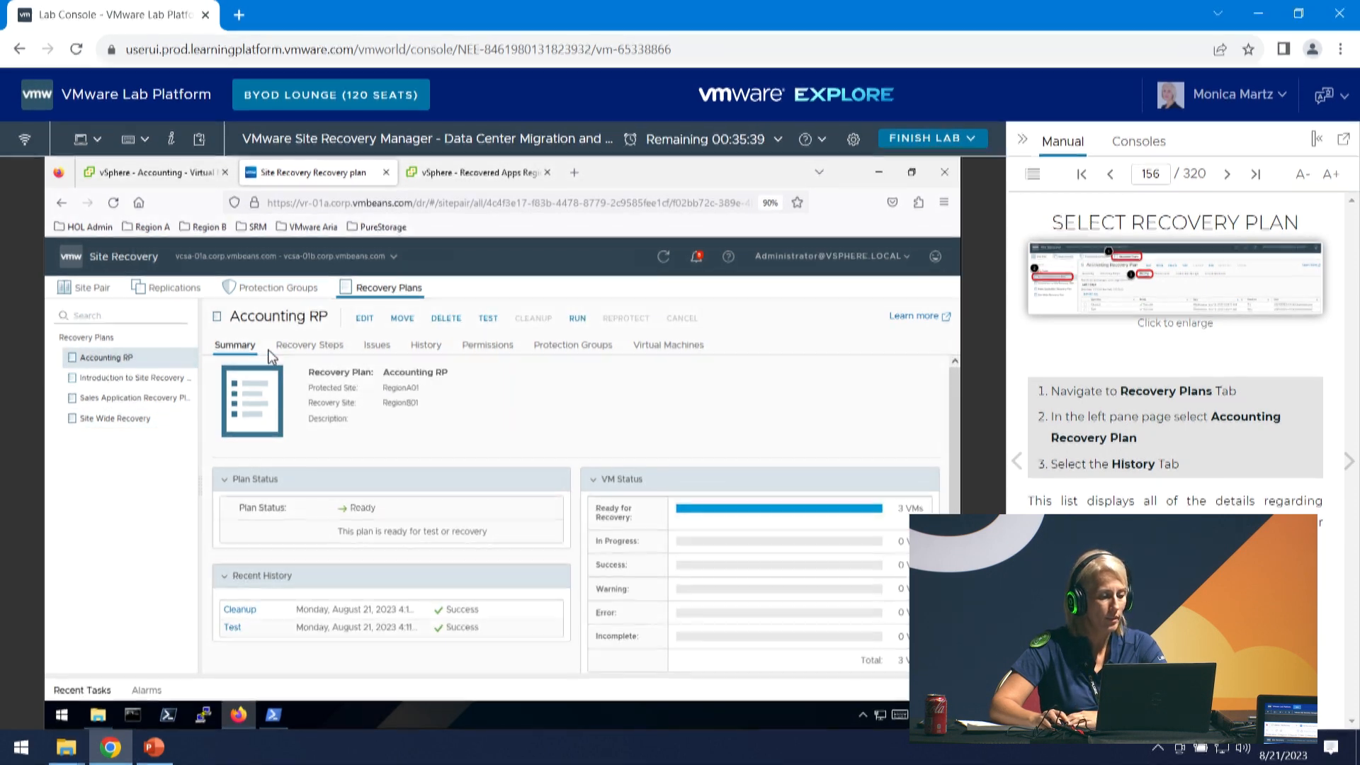
left_click(320, 346)
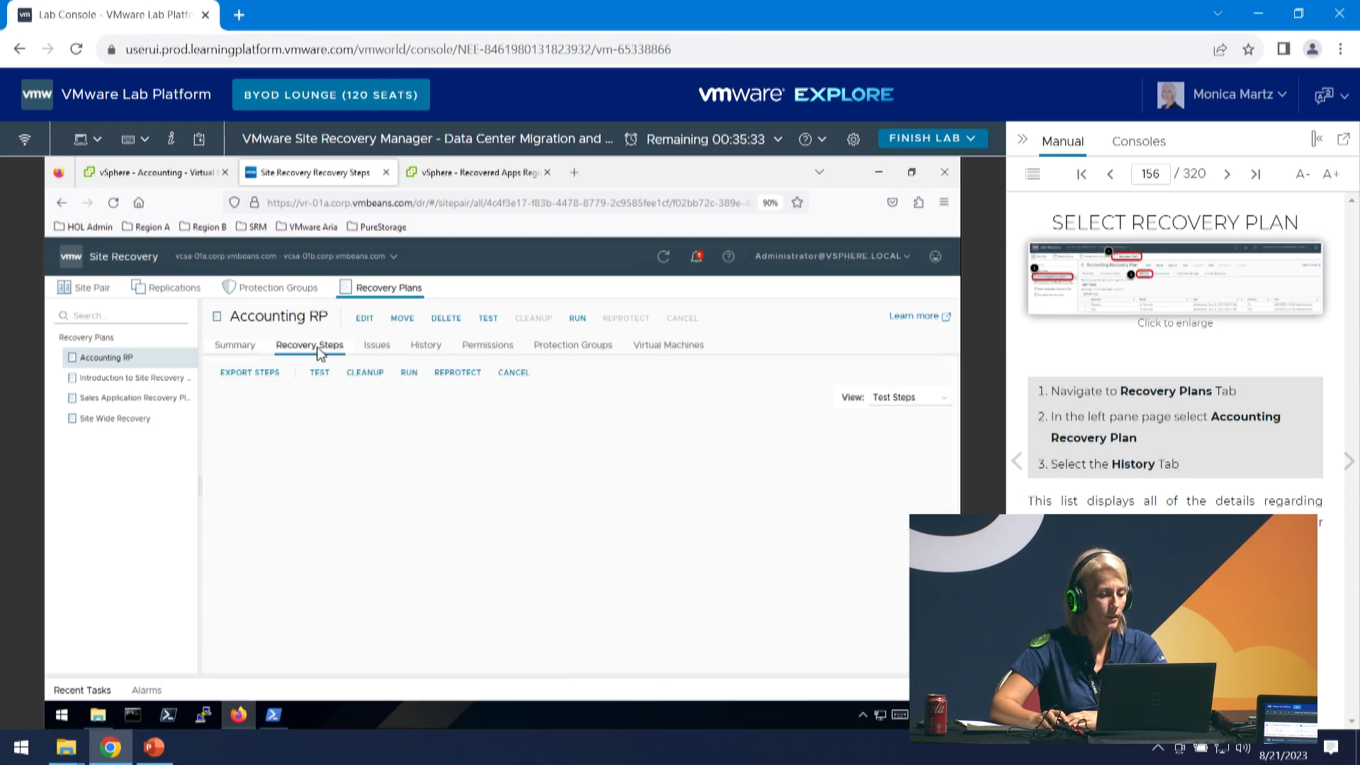
left_click(380, 350)
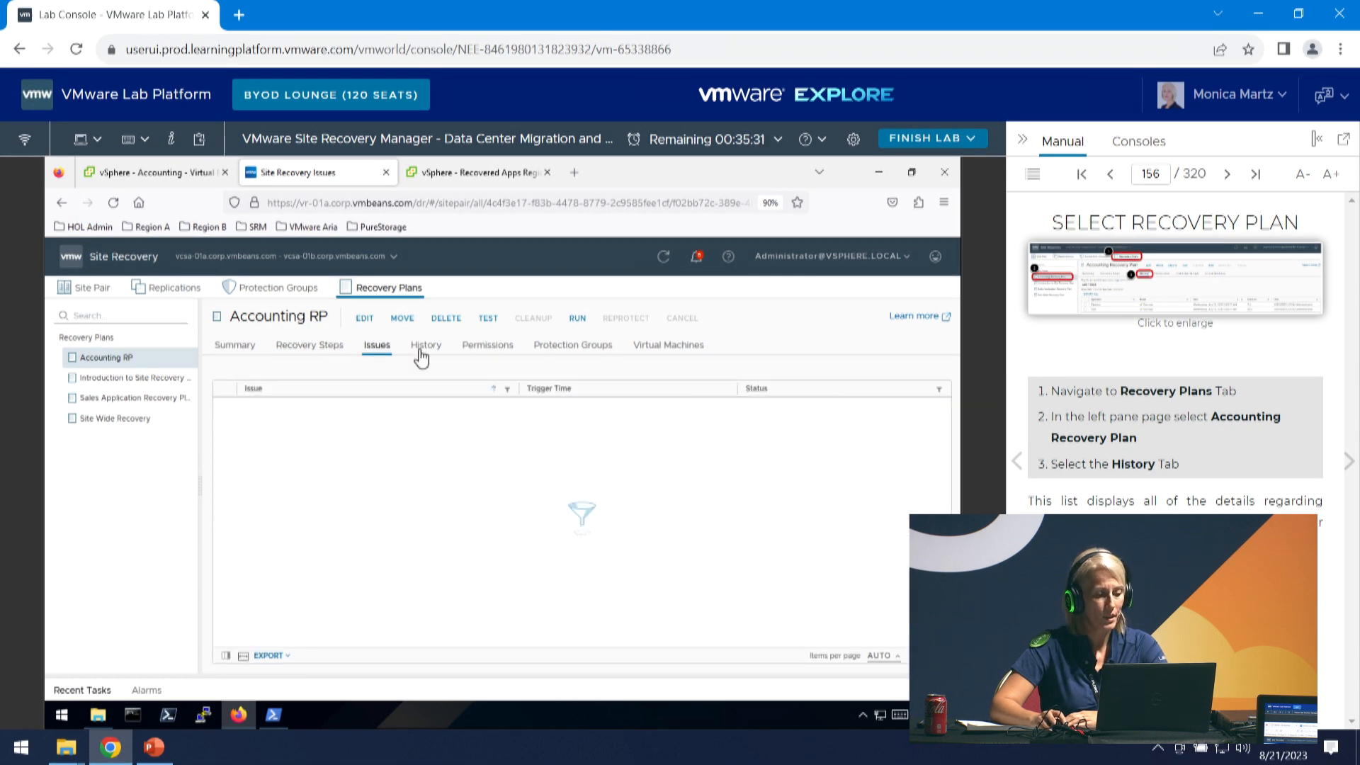
left_click(424, 354)
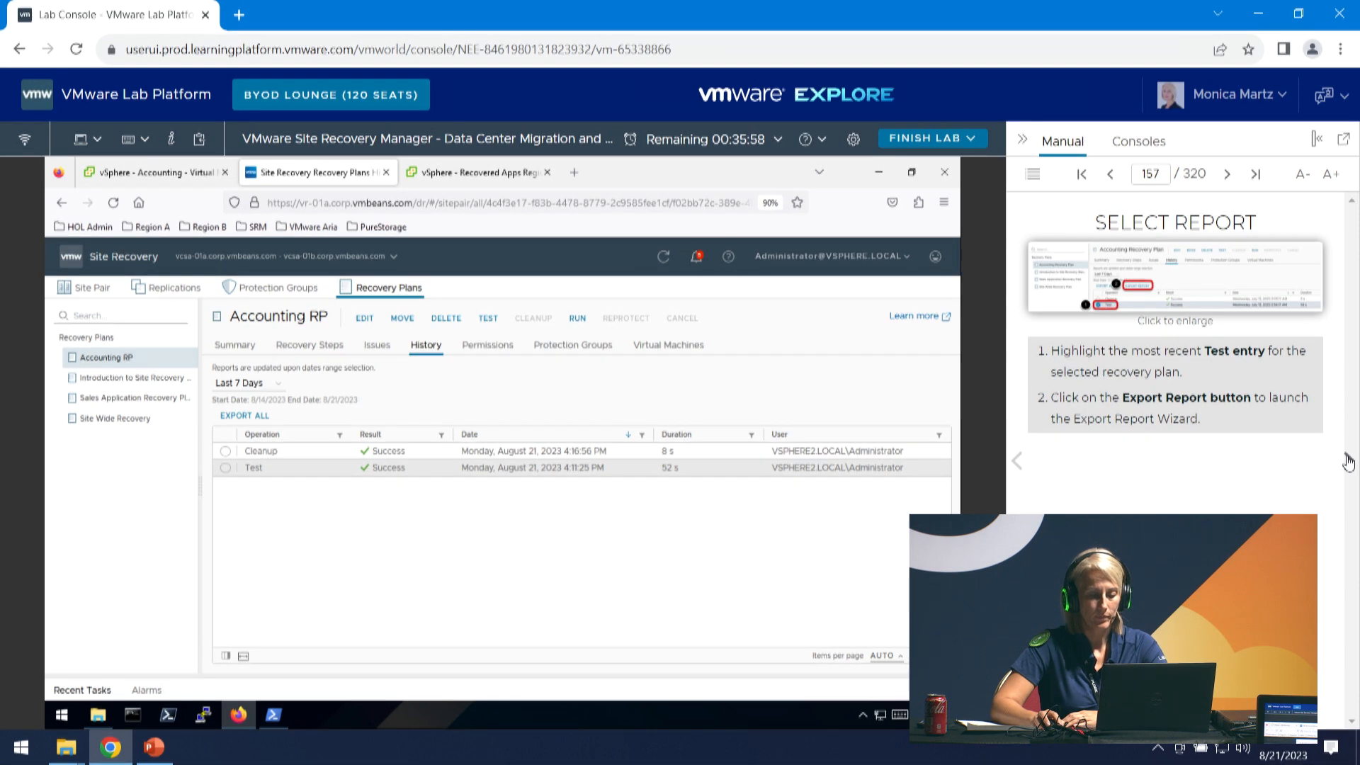
Advance the manual to Report Format and export the Accounting RP Test entry's history report as Web Page (*.html) in a new browser tab.
left_click(1349, 462)
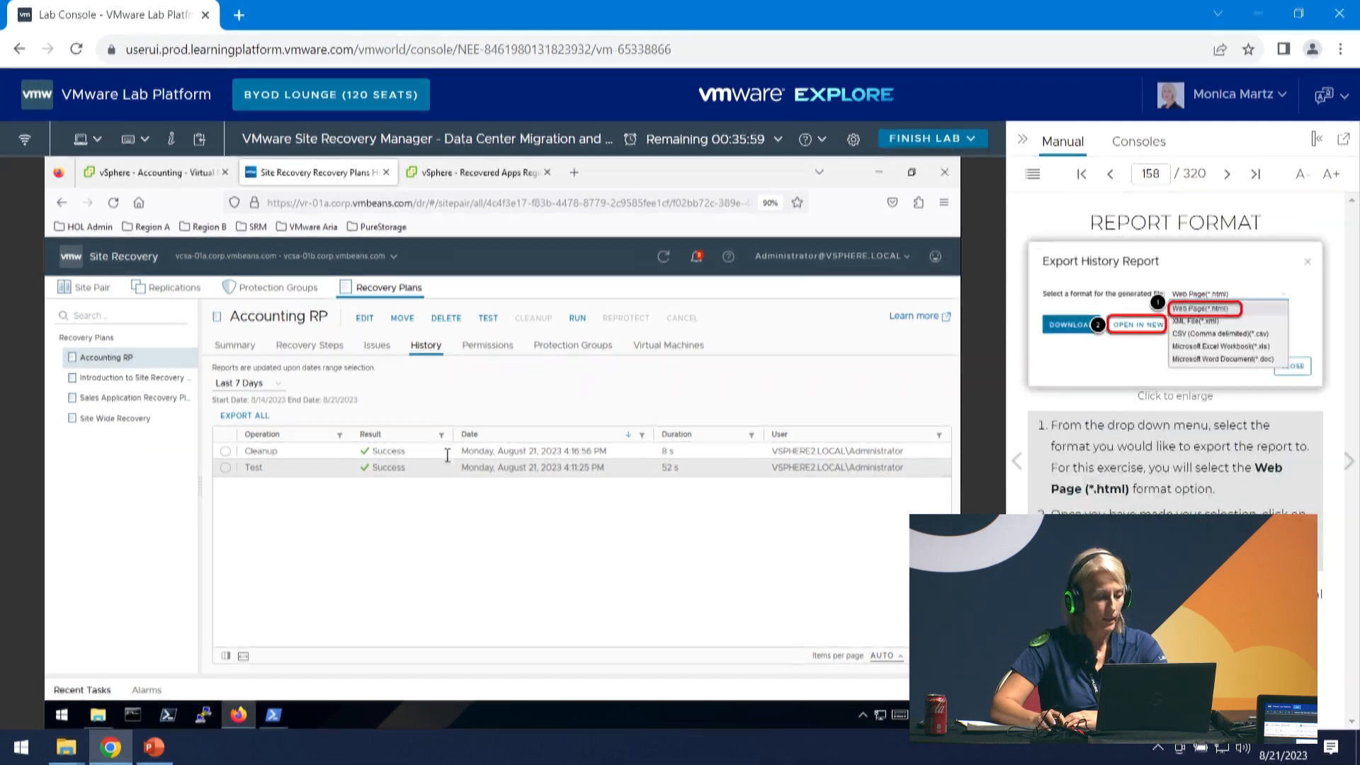
left_click(225, 469)
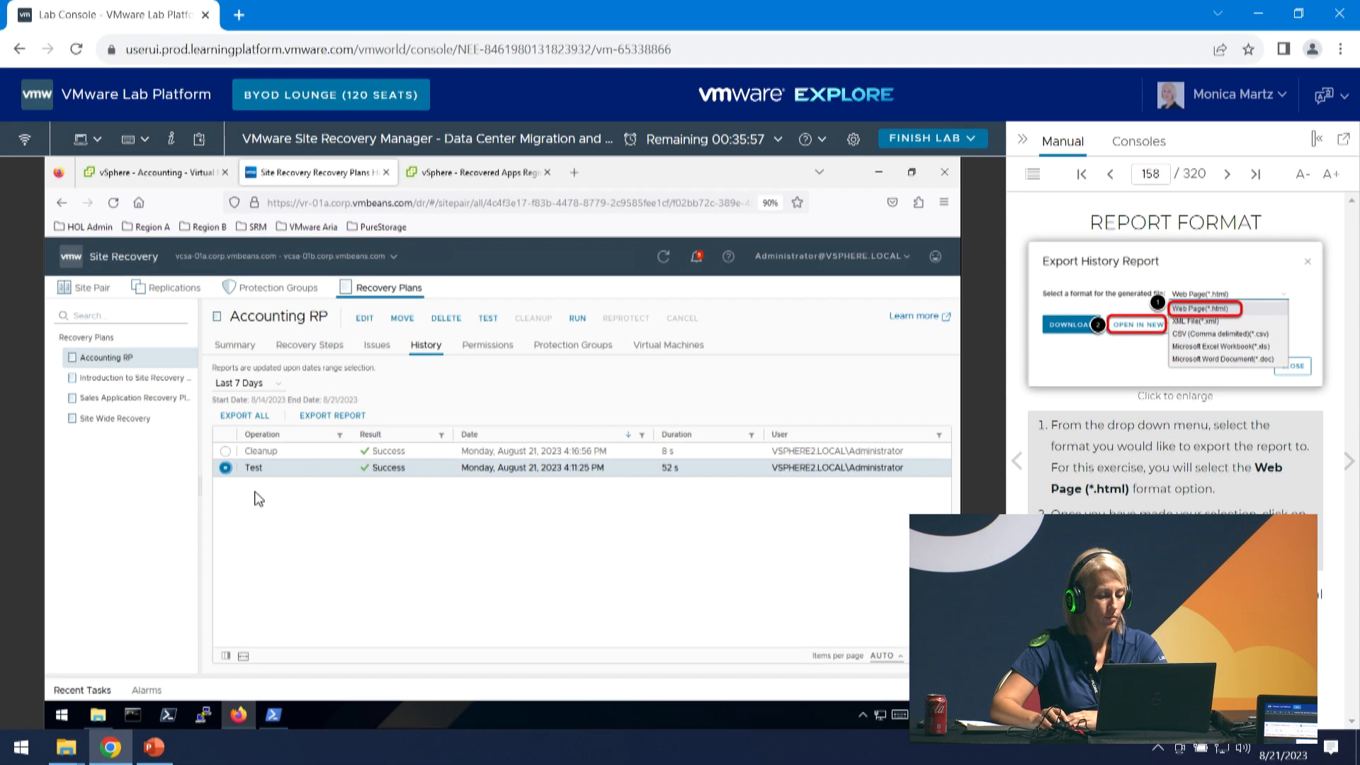
left_click(325, 418)
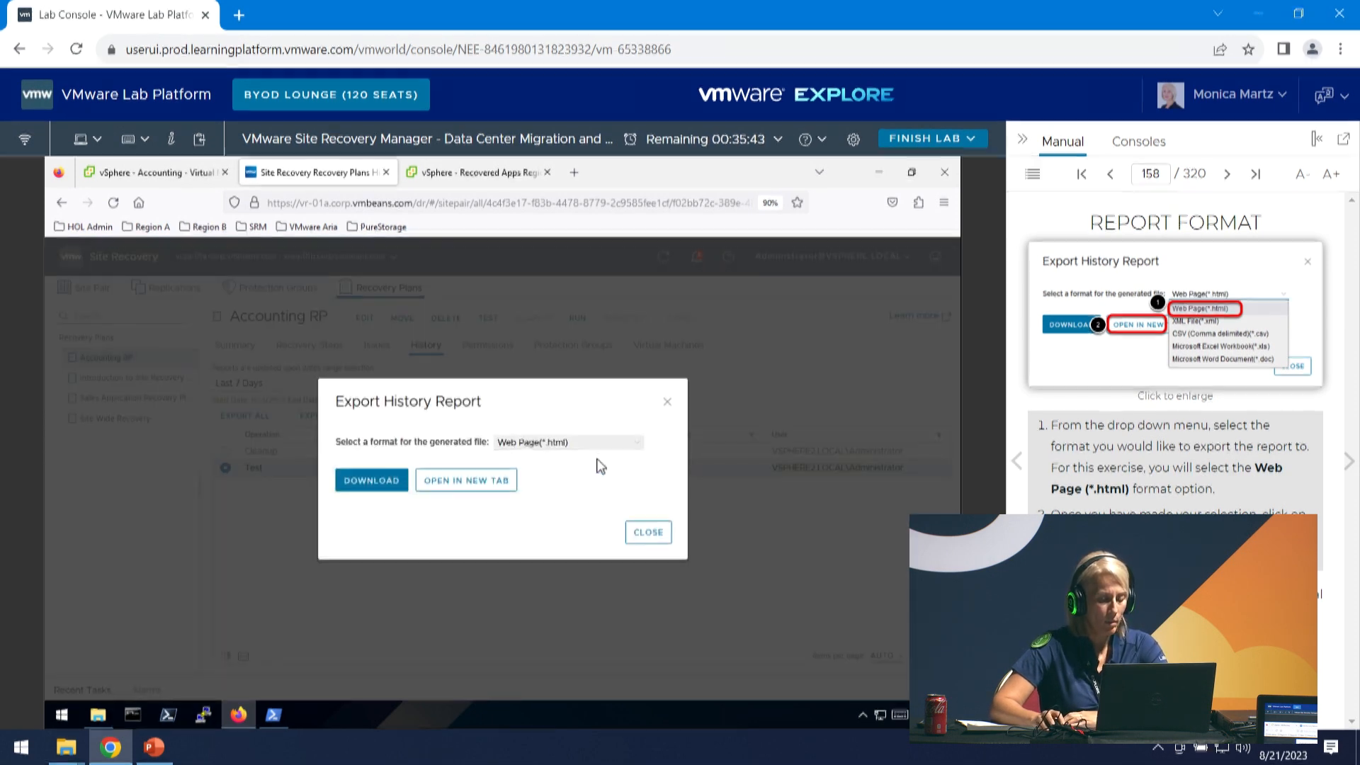
left_click(633, 445)
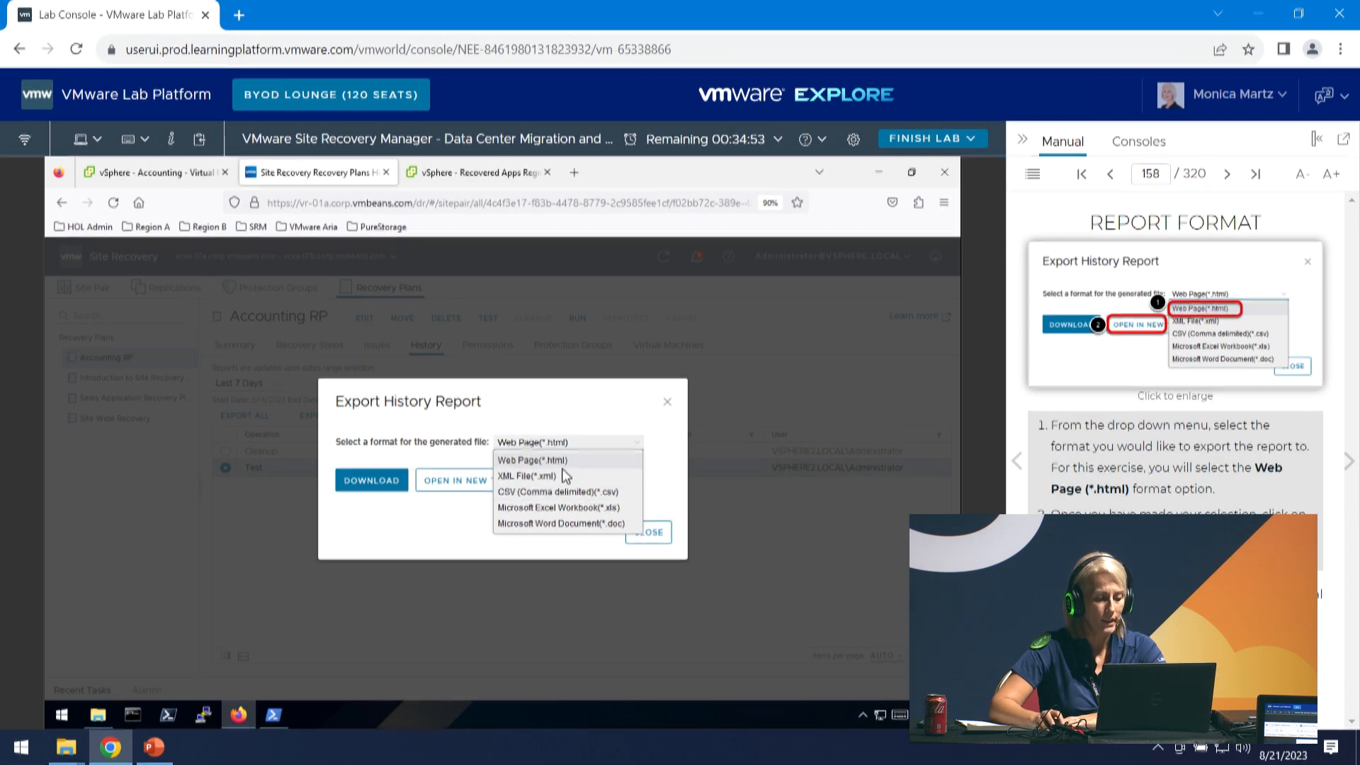
left_click(509, 461)
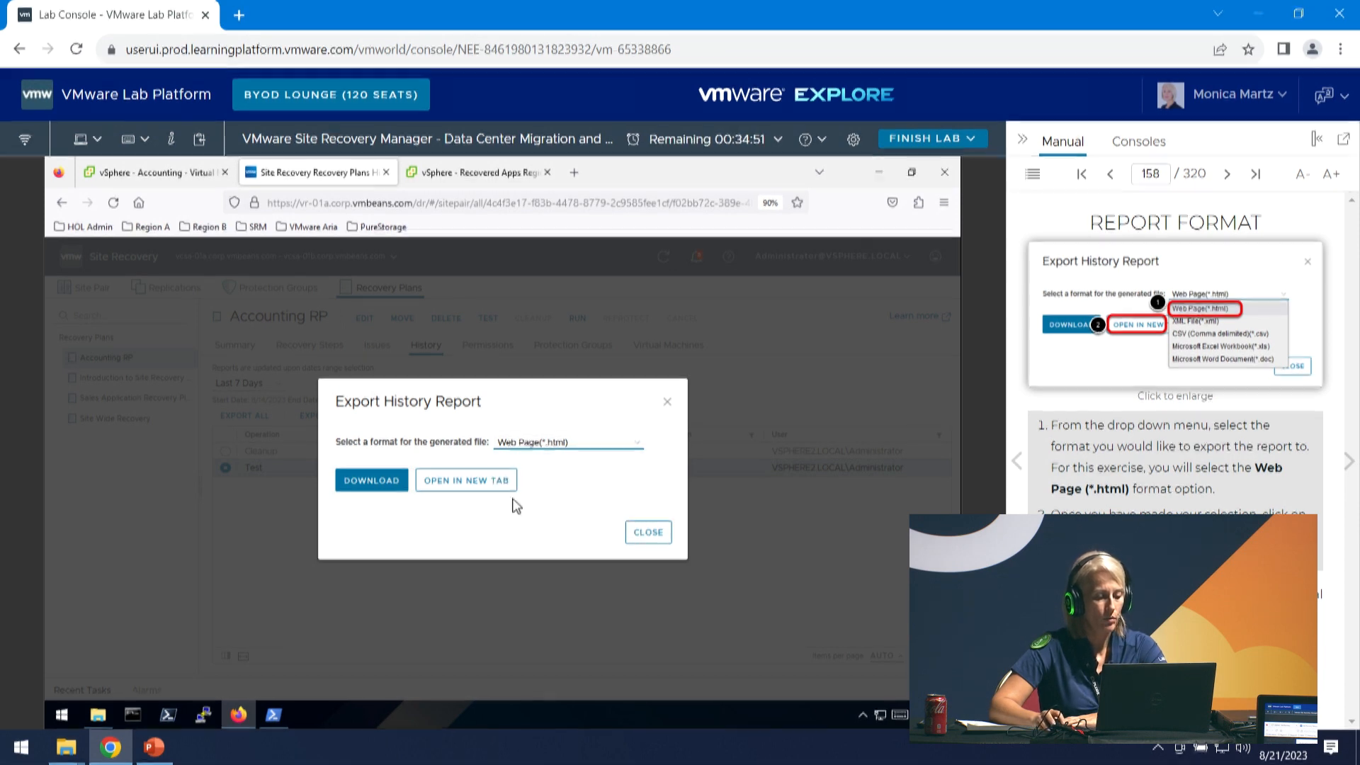
left_click(461, 486)
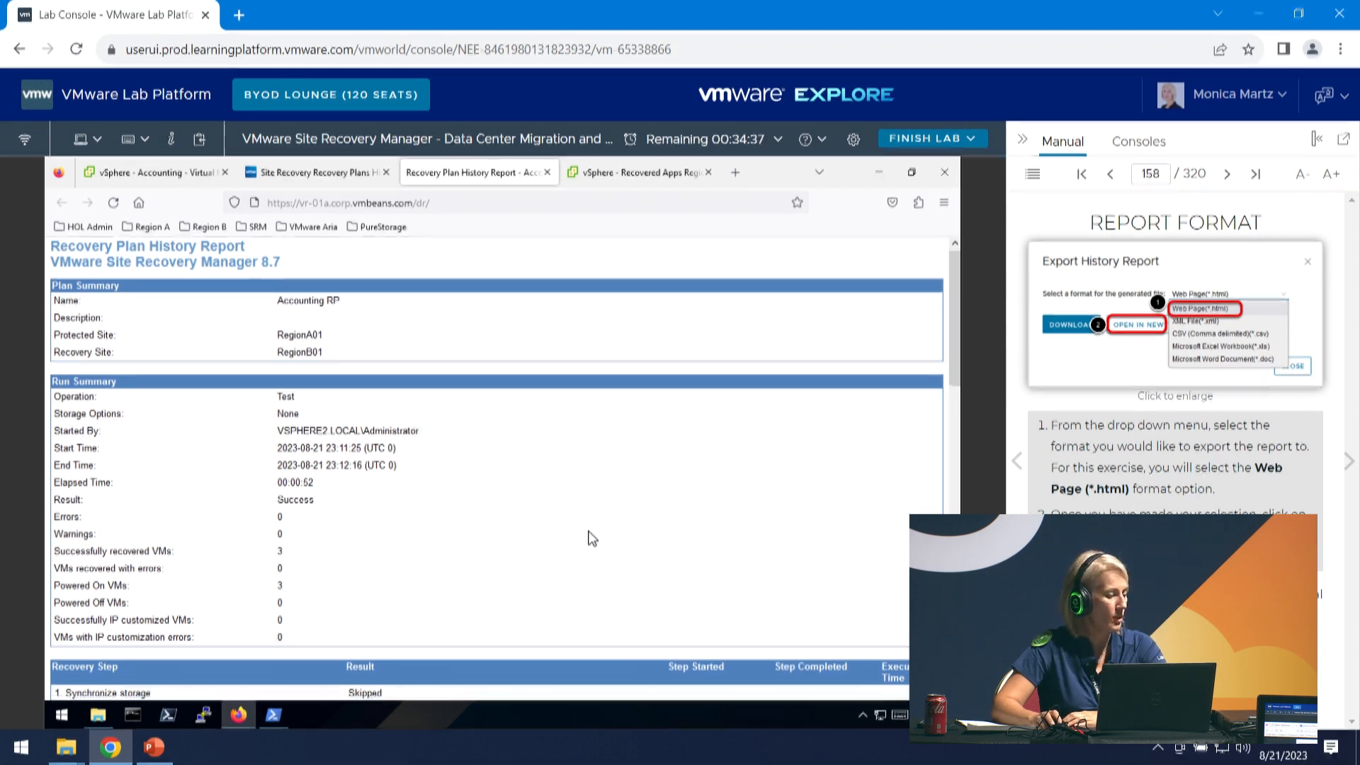
Read through the Accounting RP history report's recovery steps and advance the manual to the Conclusion page.
scroll(592, 539, "down", 5)
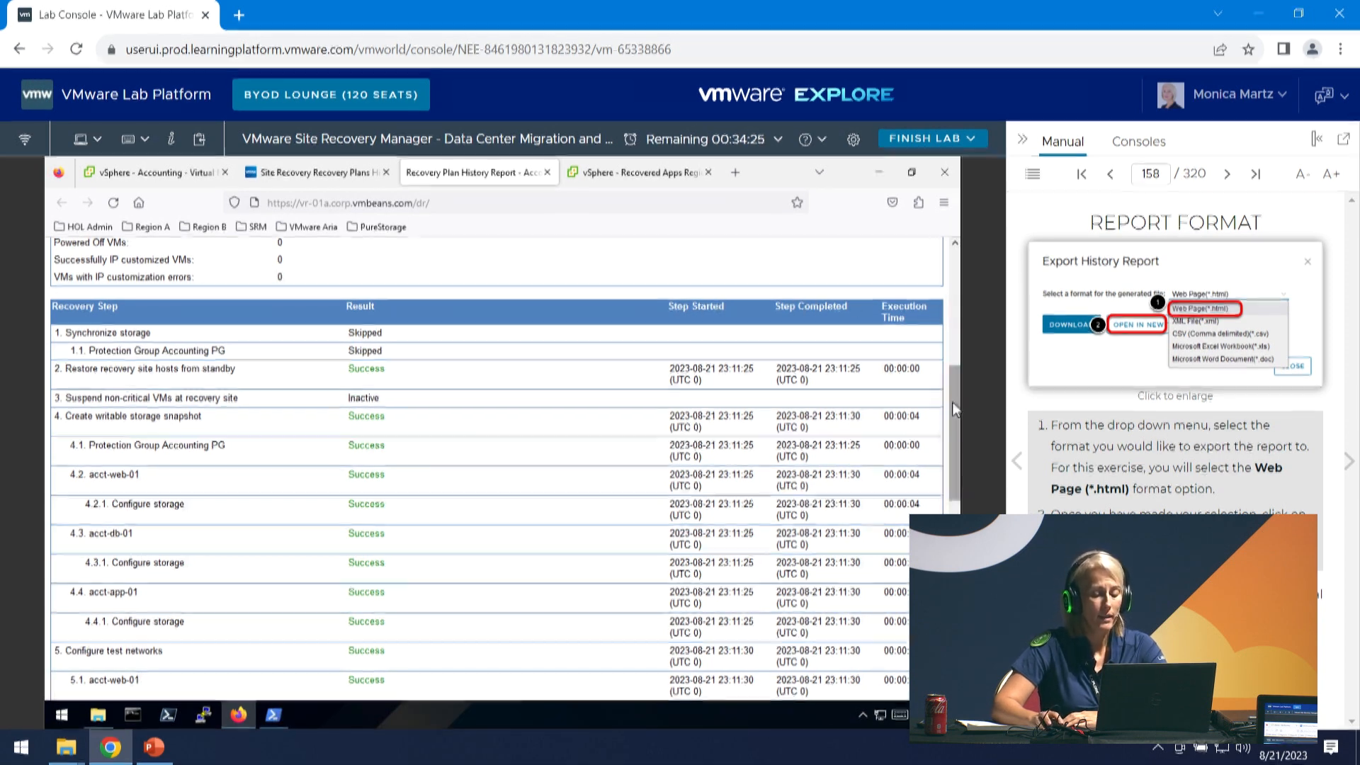
scroll(963, 435, "down", 5)
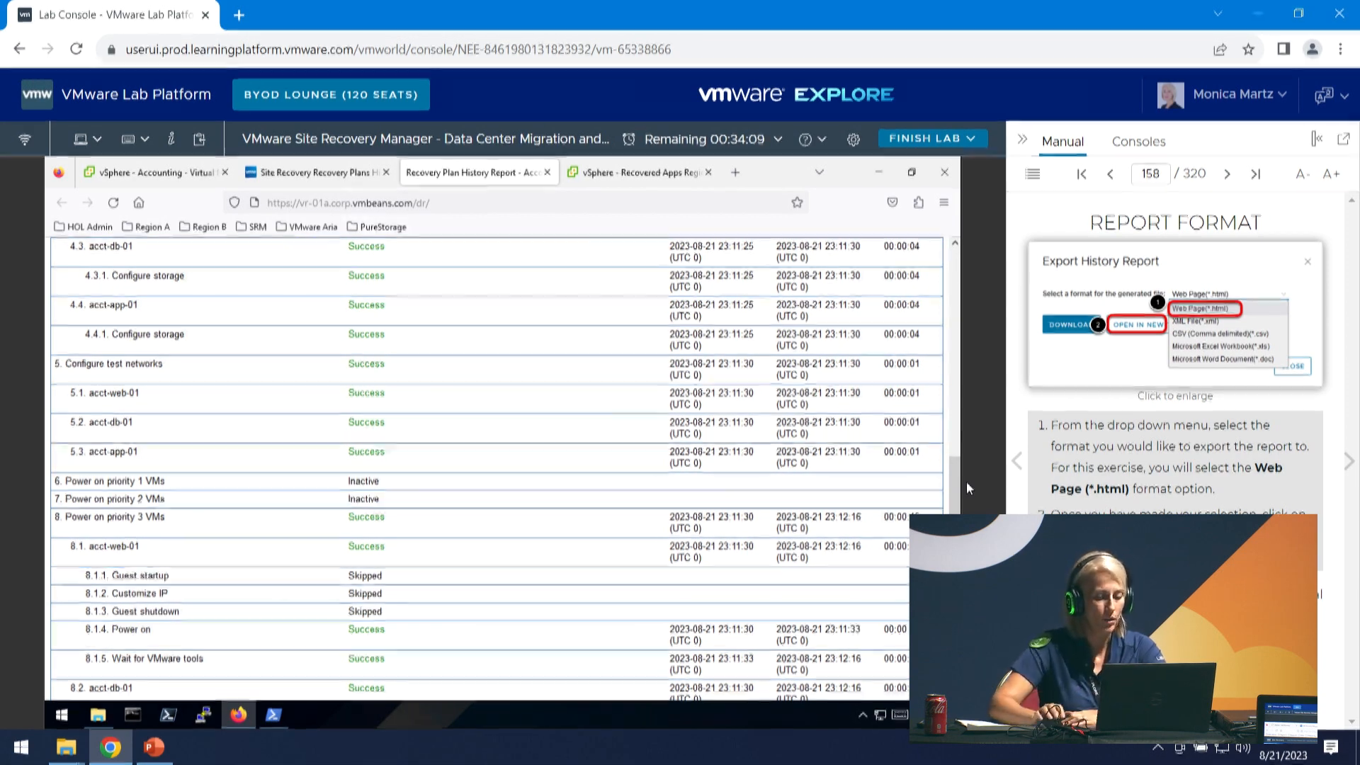
scroll(955, 474, "down", 5)
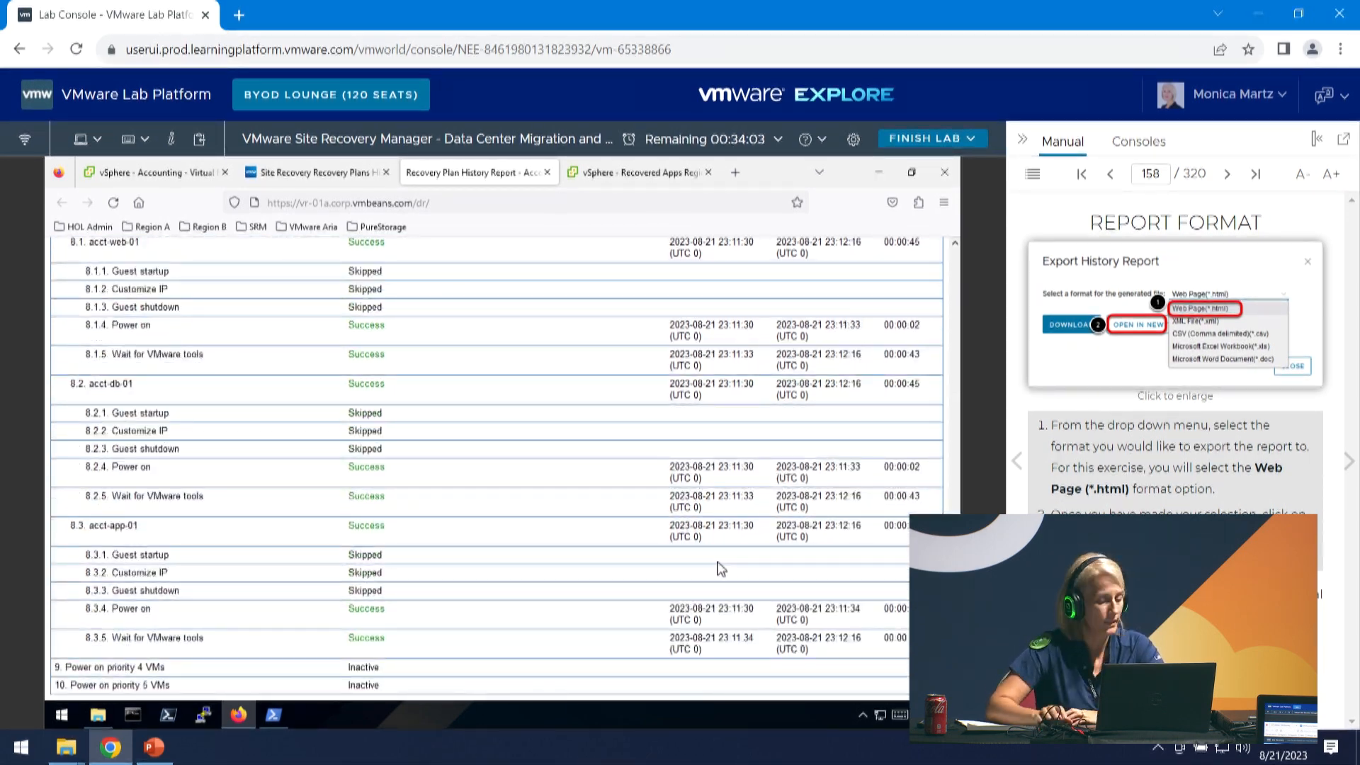
left_click(1344, 464)
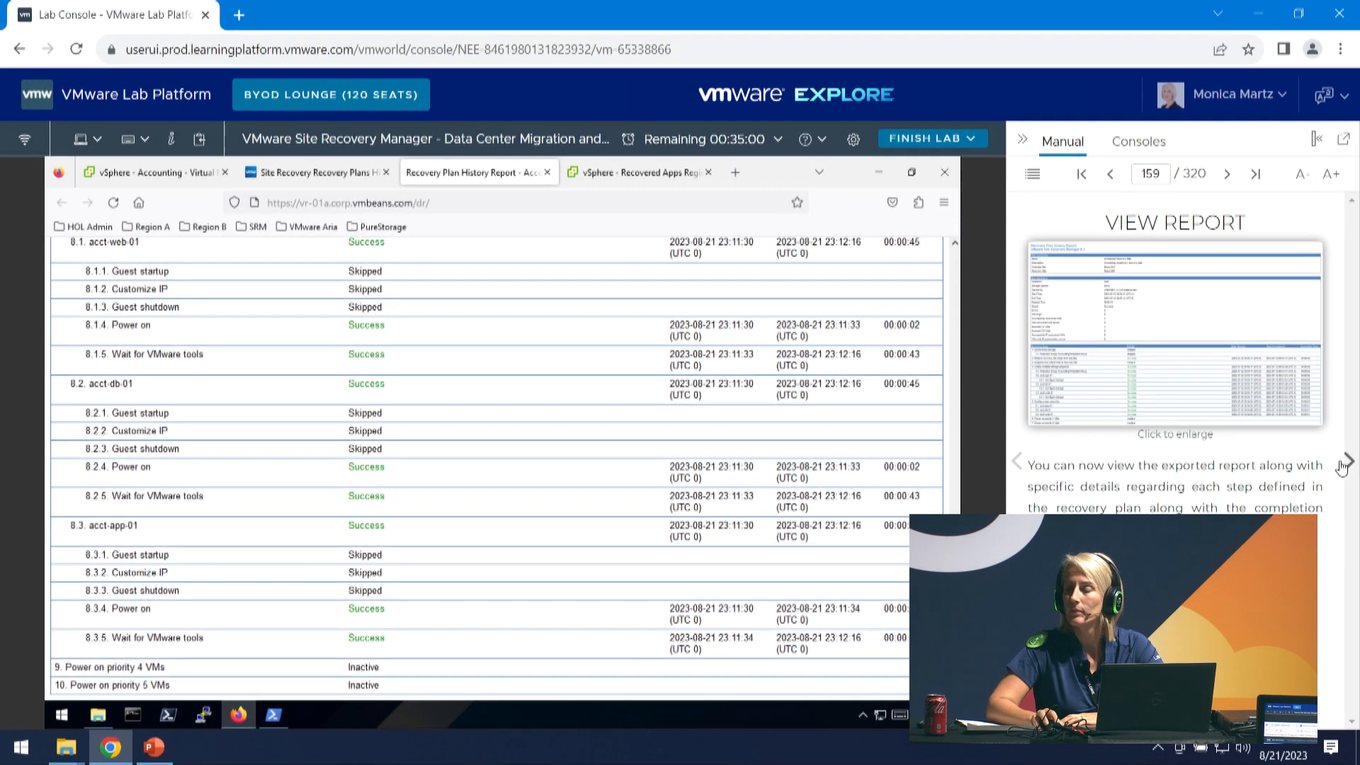
left_click(1343, 465)
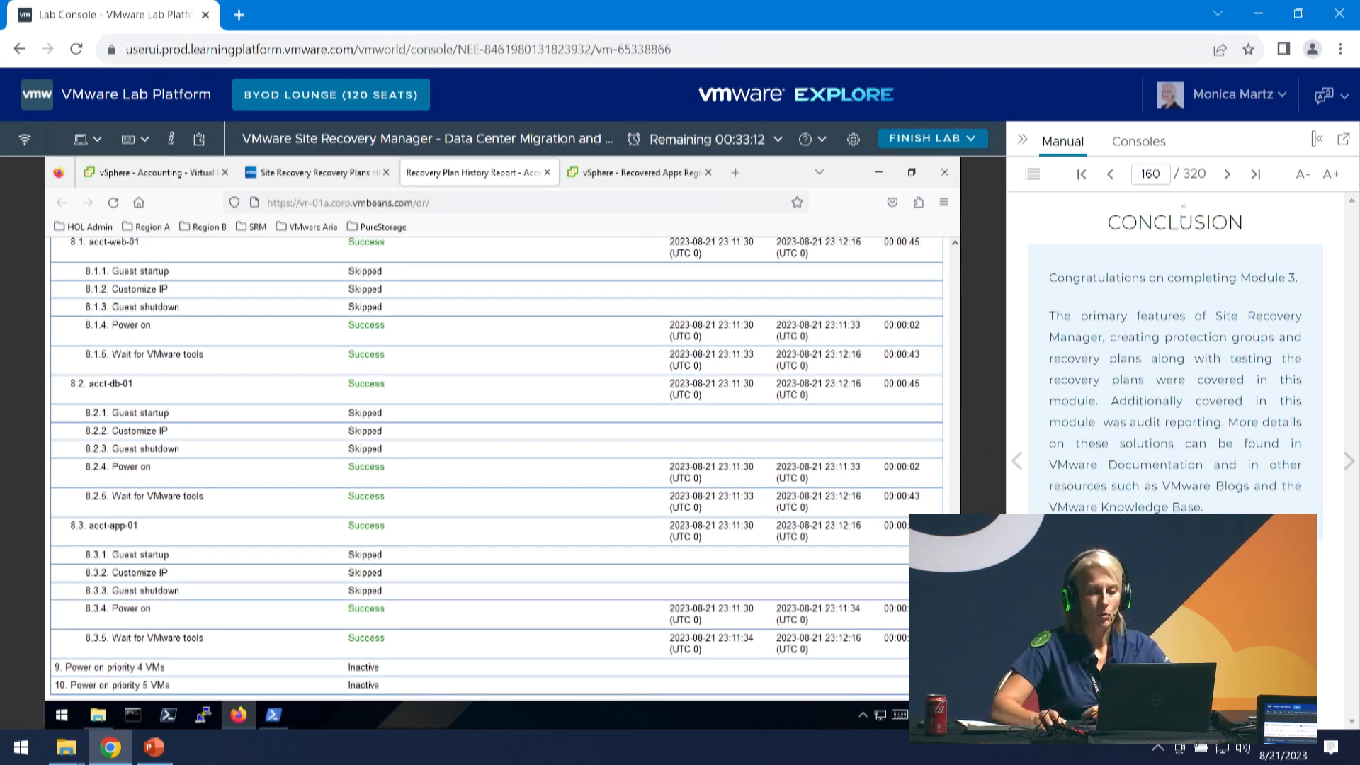
Switch to the ELW-HOL-2409-41-SDC.pptx presentation in PowerPoint and show its slides full screen.
left_click(1260, 15)
left_click(163, 747)
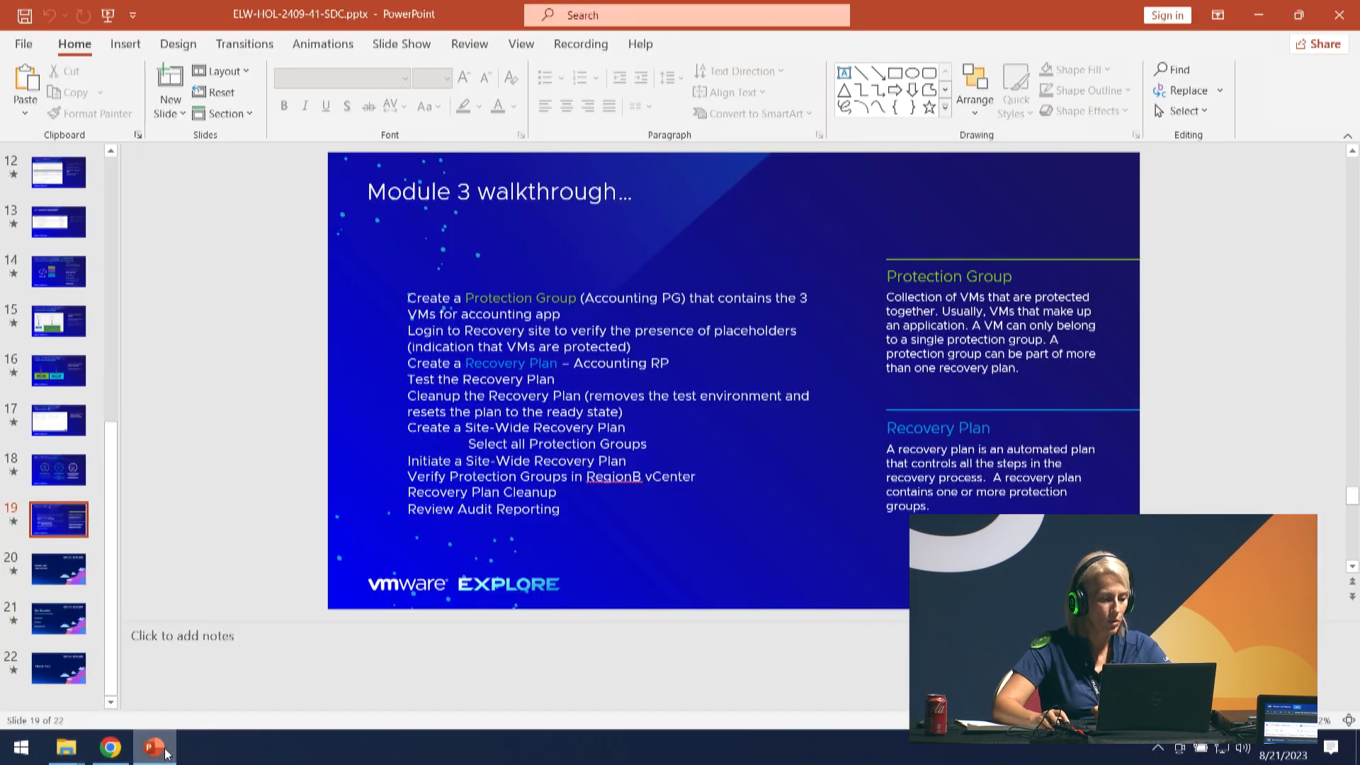
left_click(76, 469)
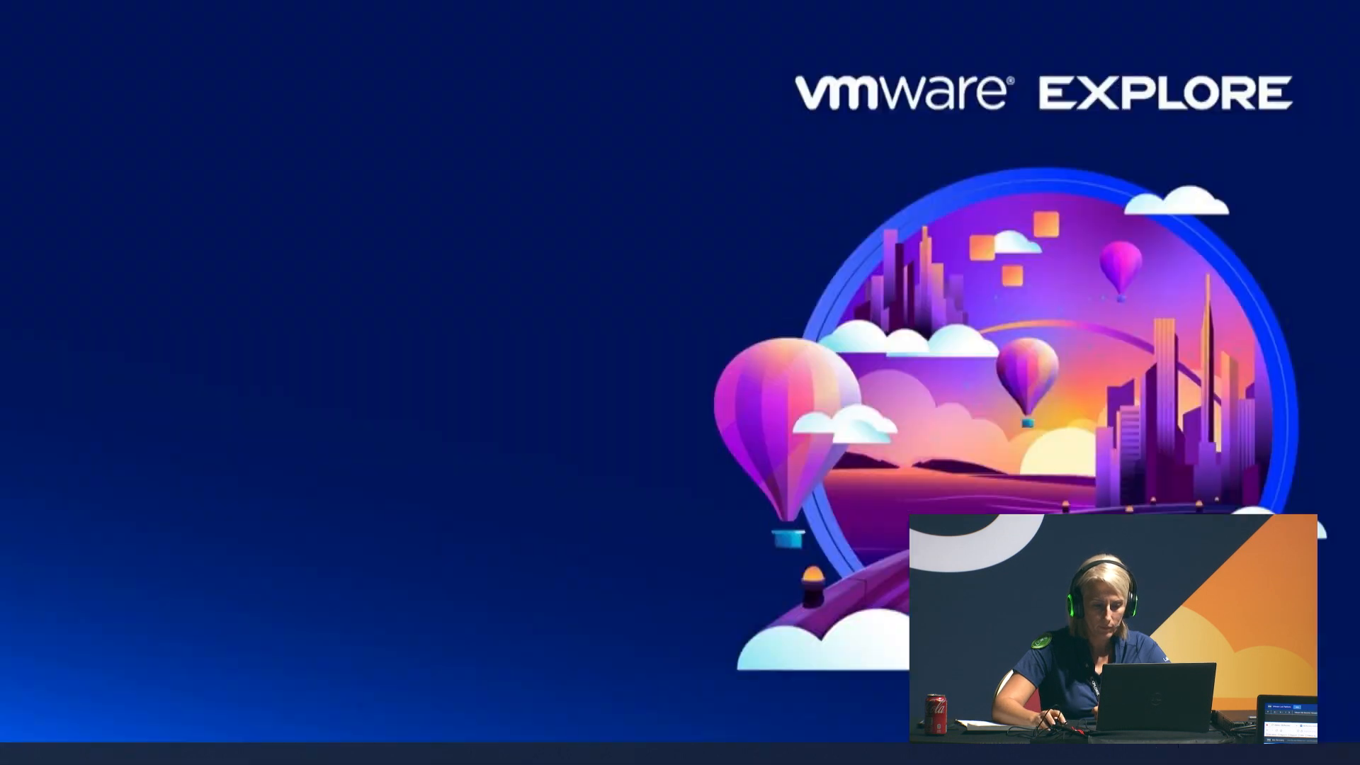